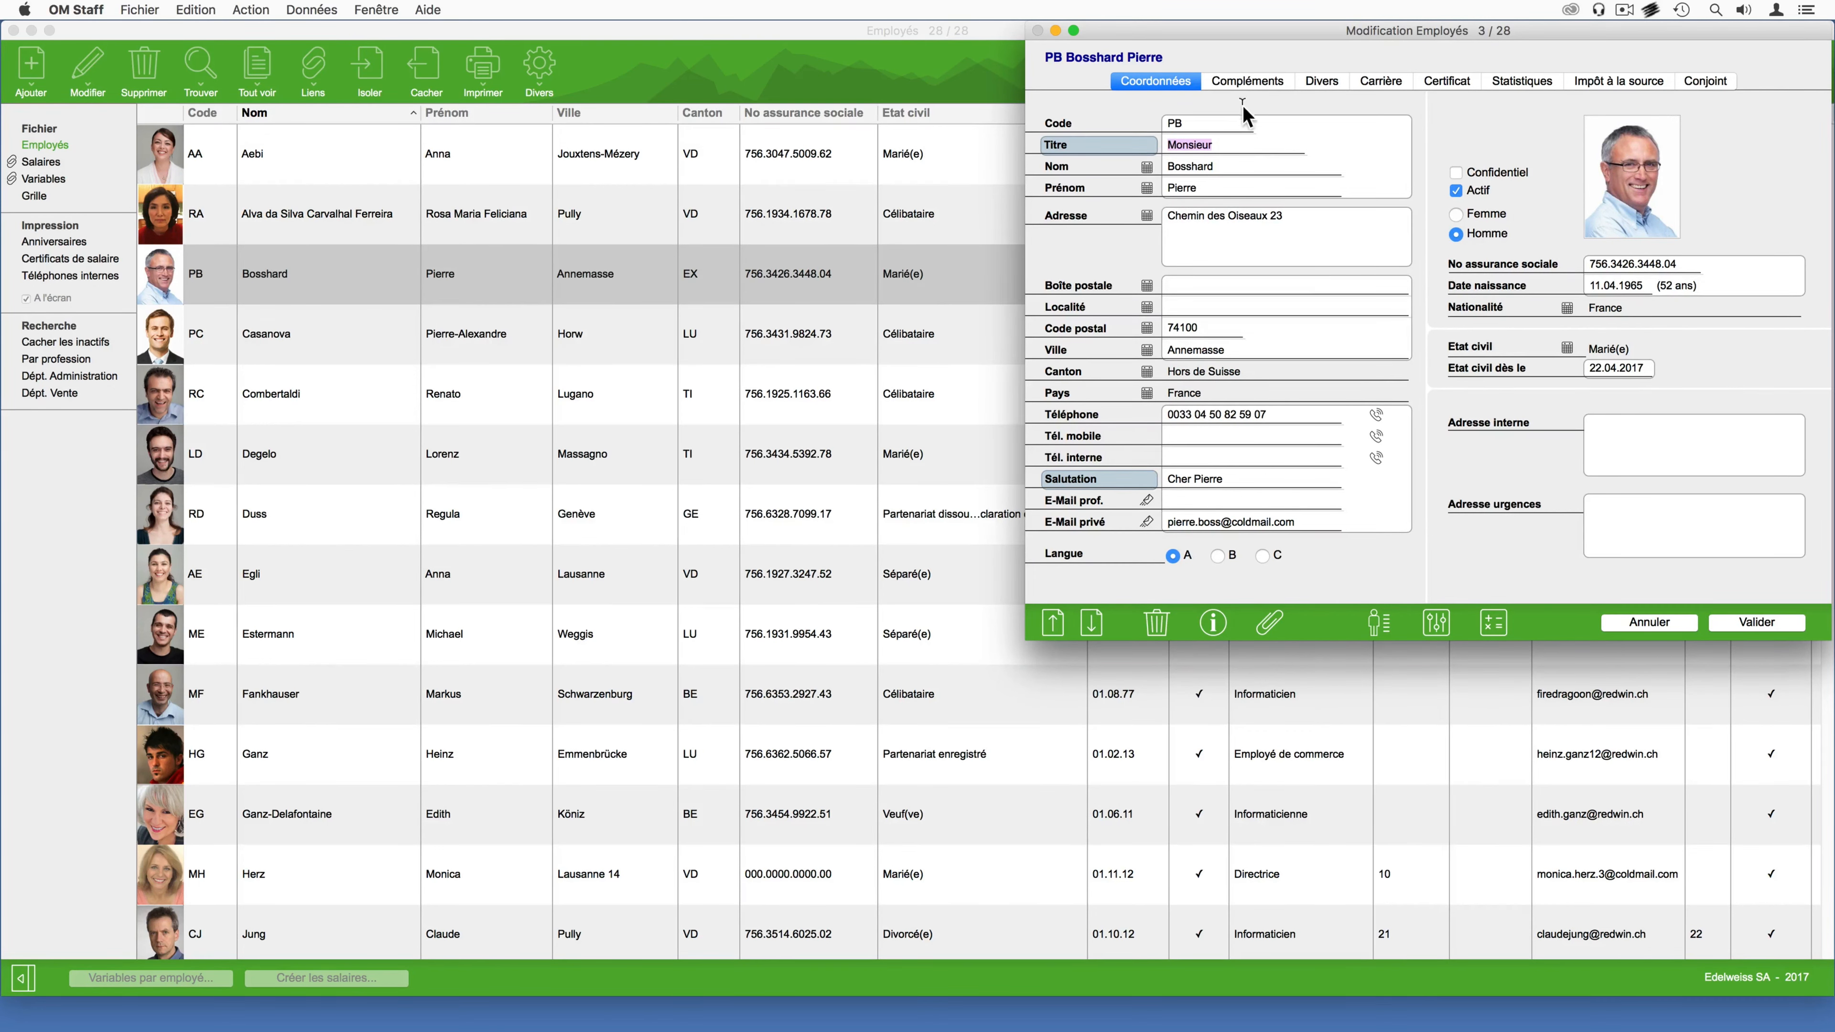
Step: Review the Compléments and Impôt à la source details of employee PB, leaving the record without changes
click(1246, 83)
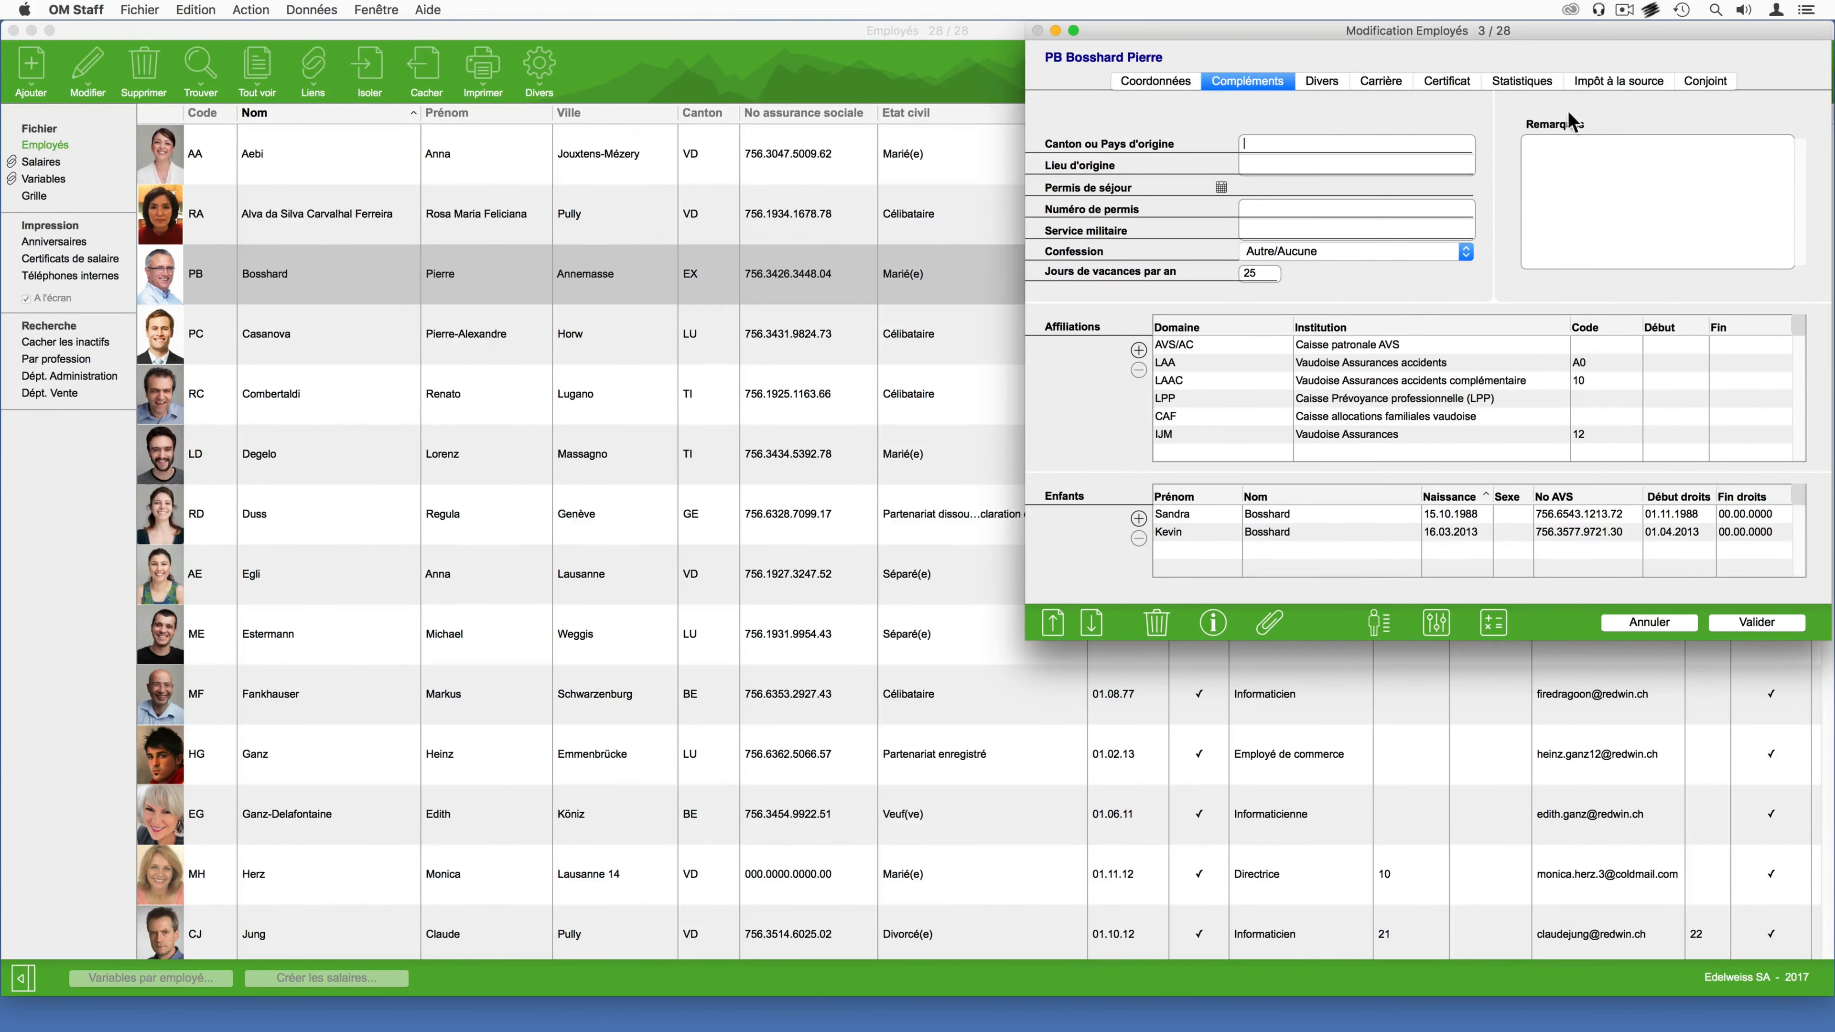
click(1597, 82)
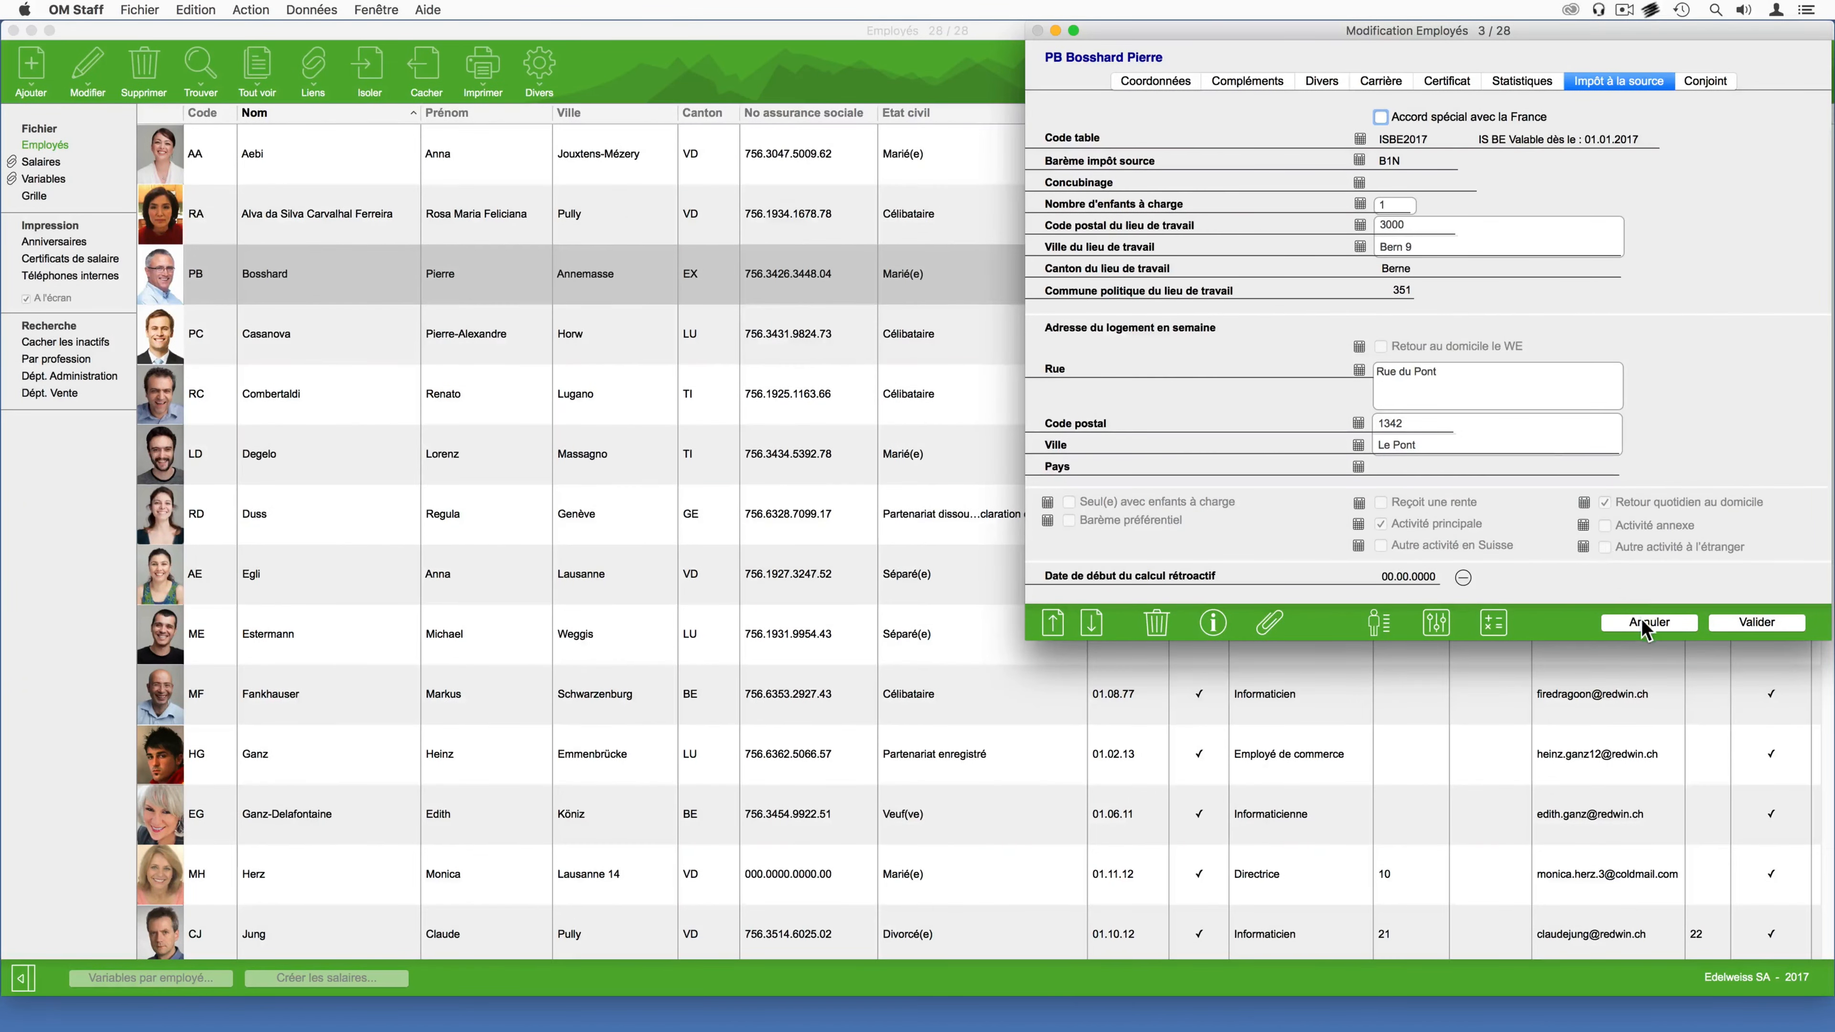
click(1647, 622)
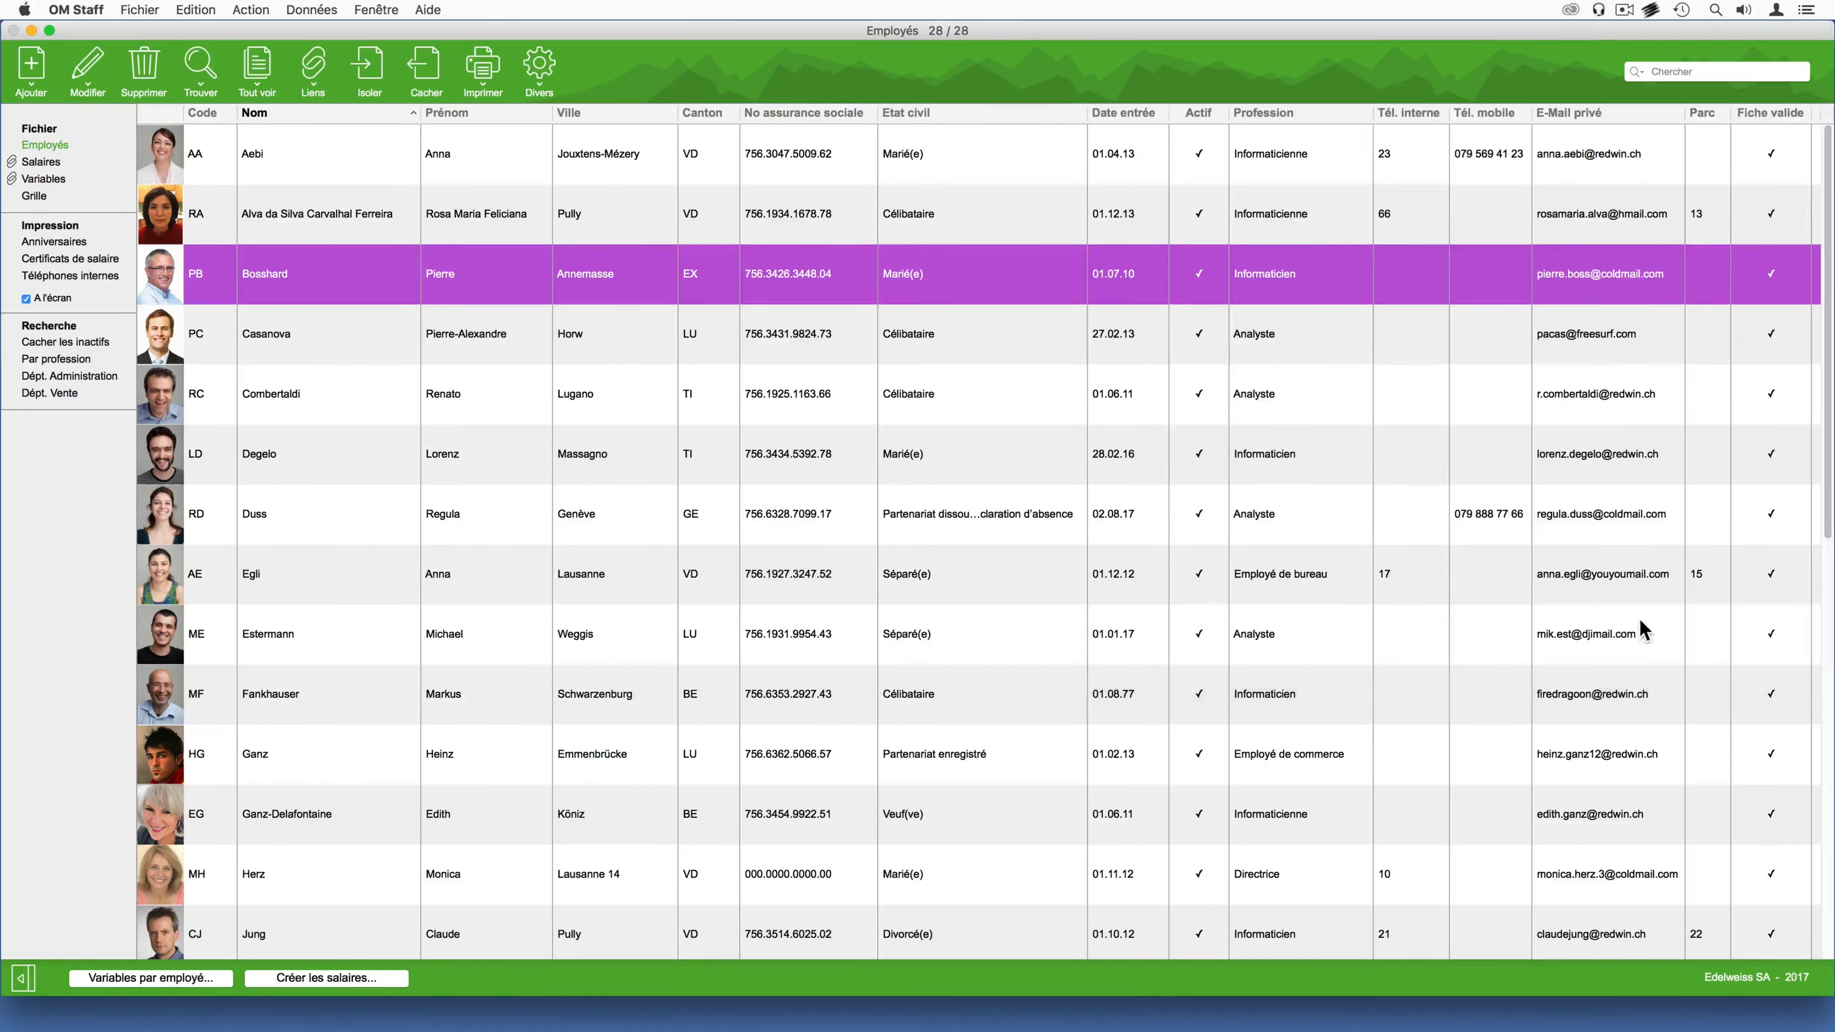
Step: Open employee RD's record for modification and assign Salaire mensuel as the main set in the salary assembly
double_click(359, 531)
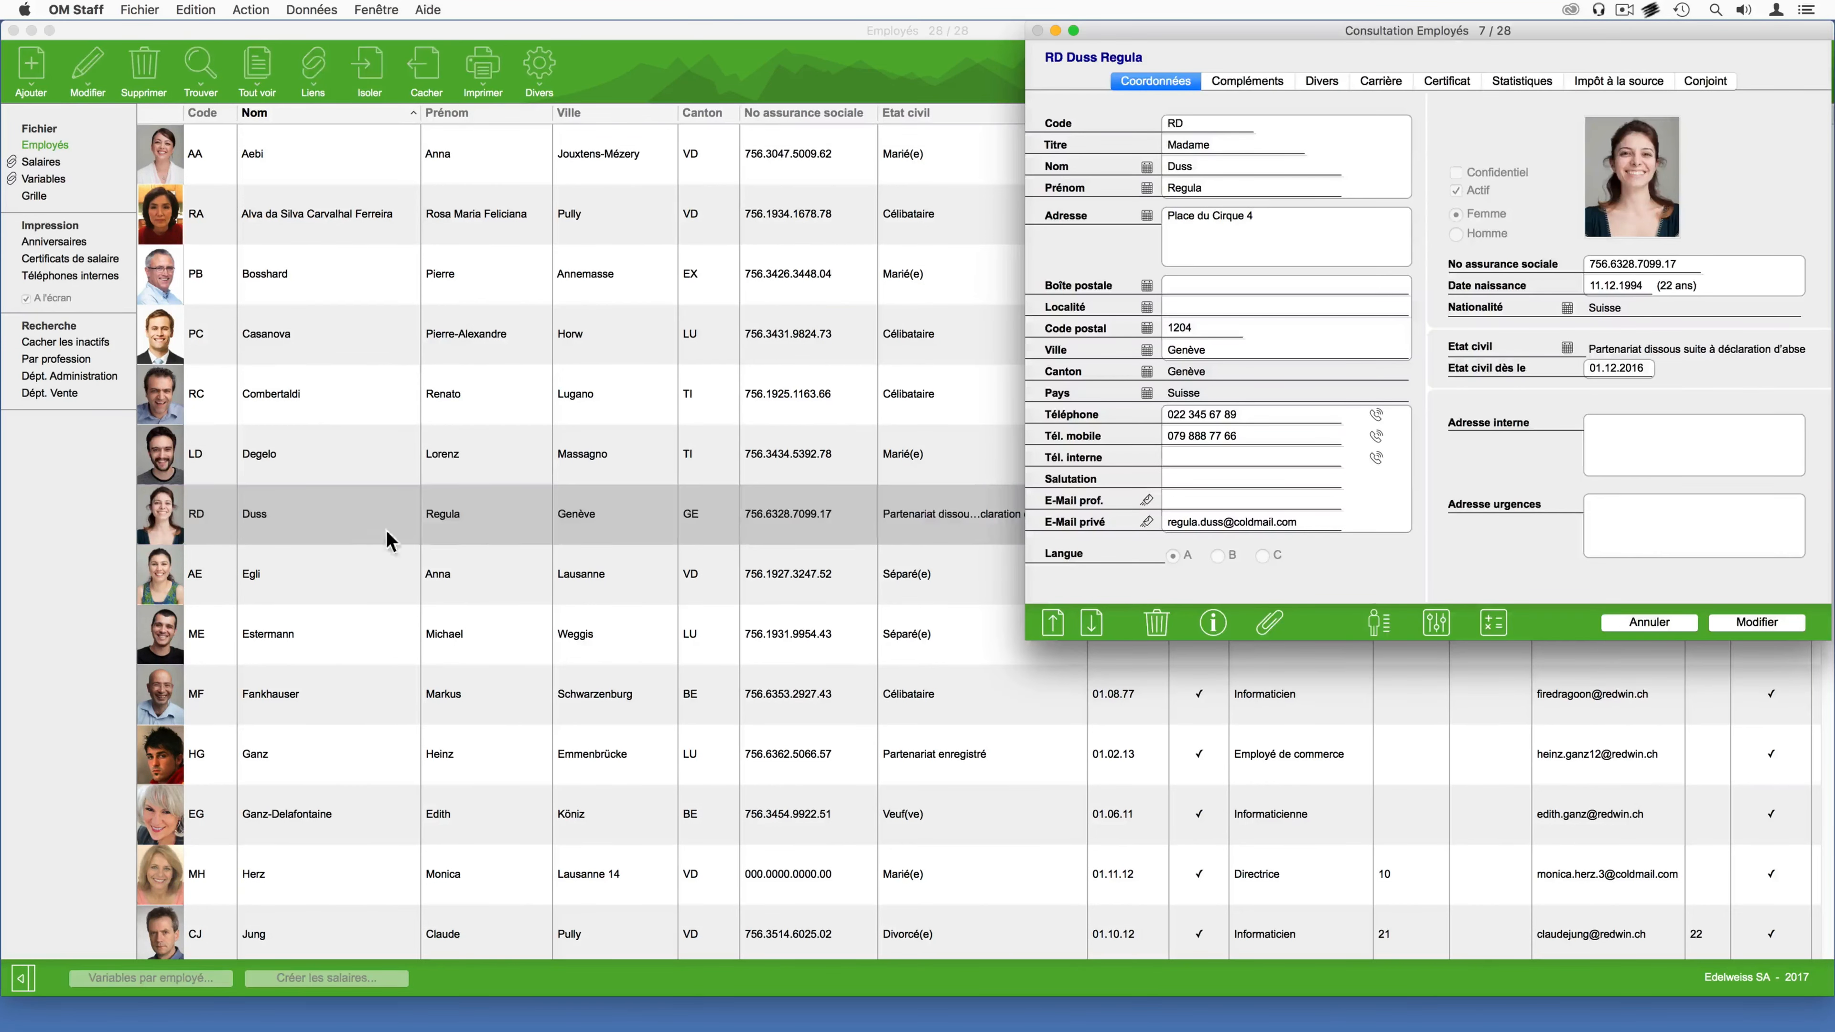
key(Return)
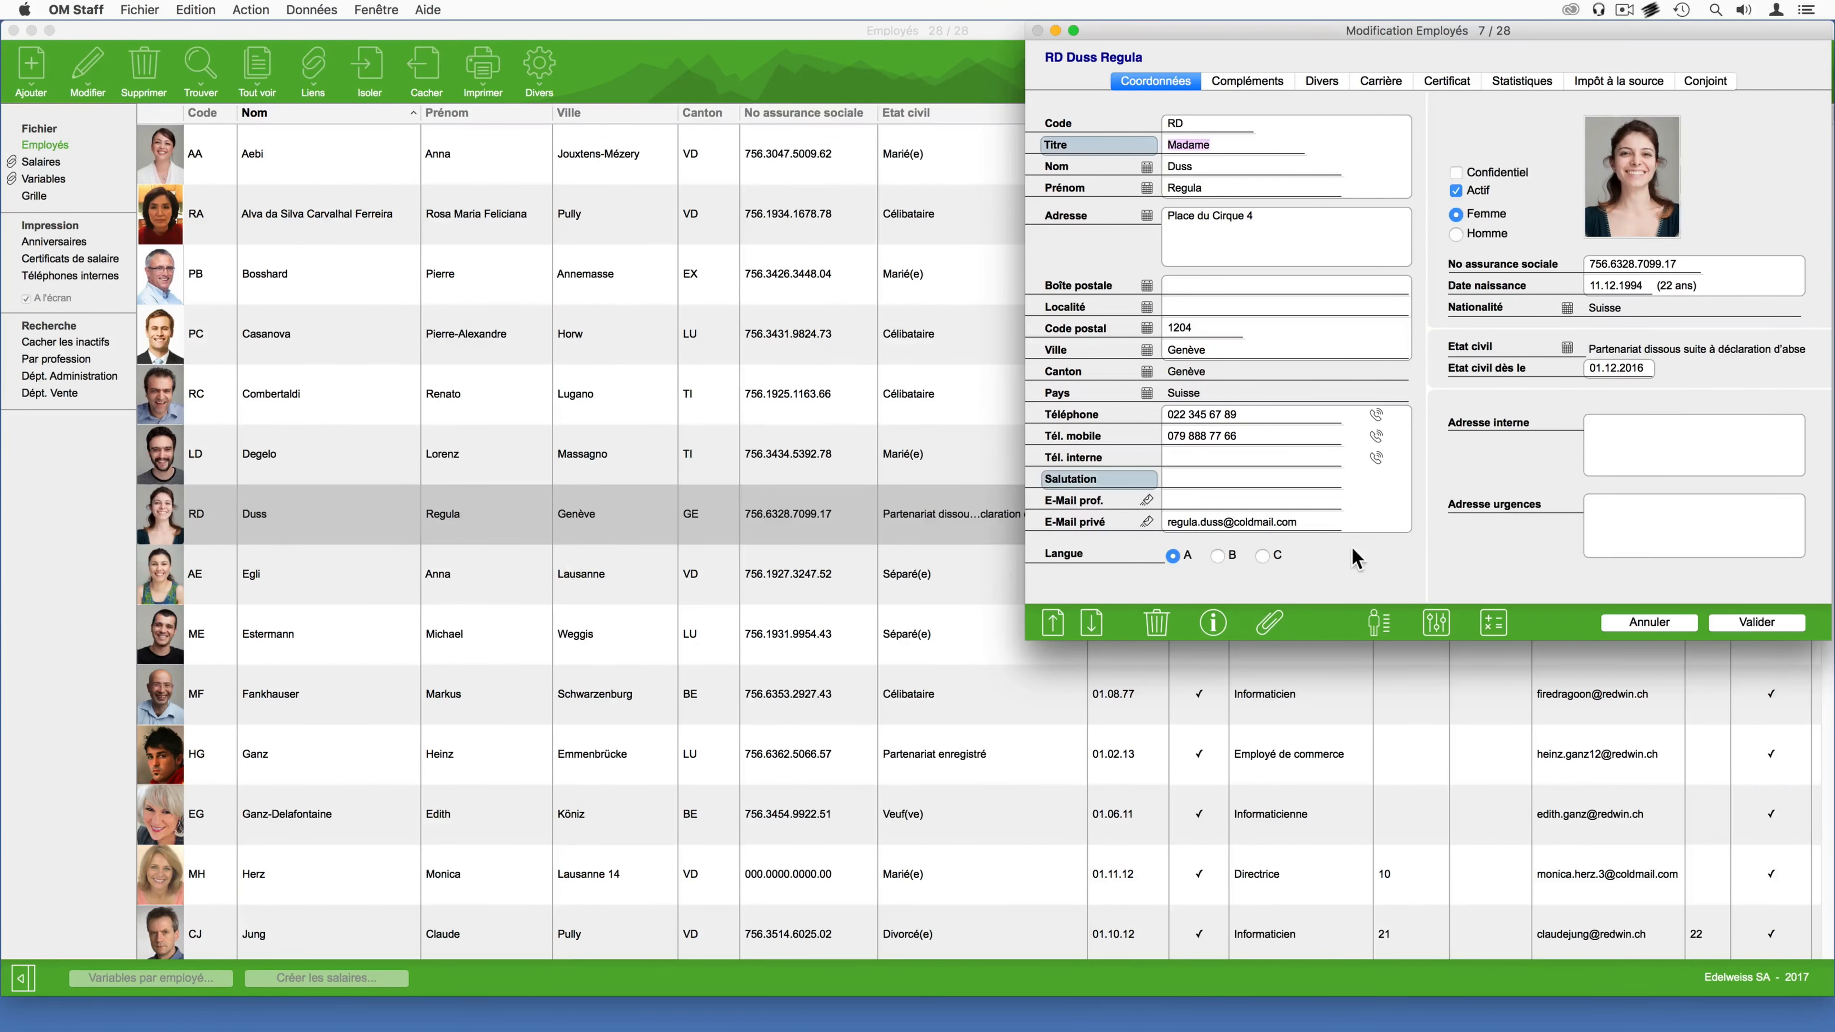
click(1376, 623)
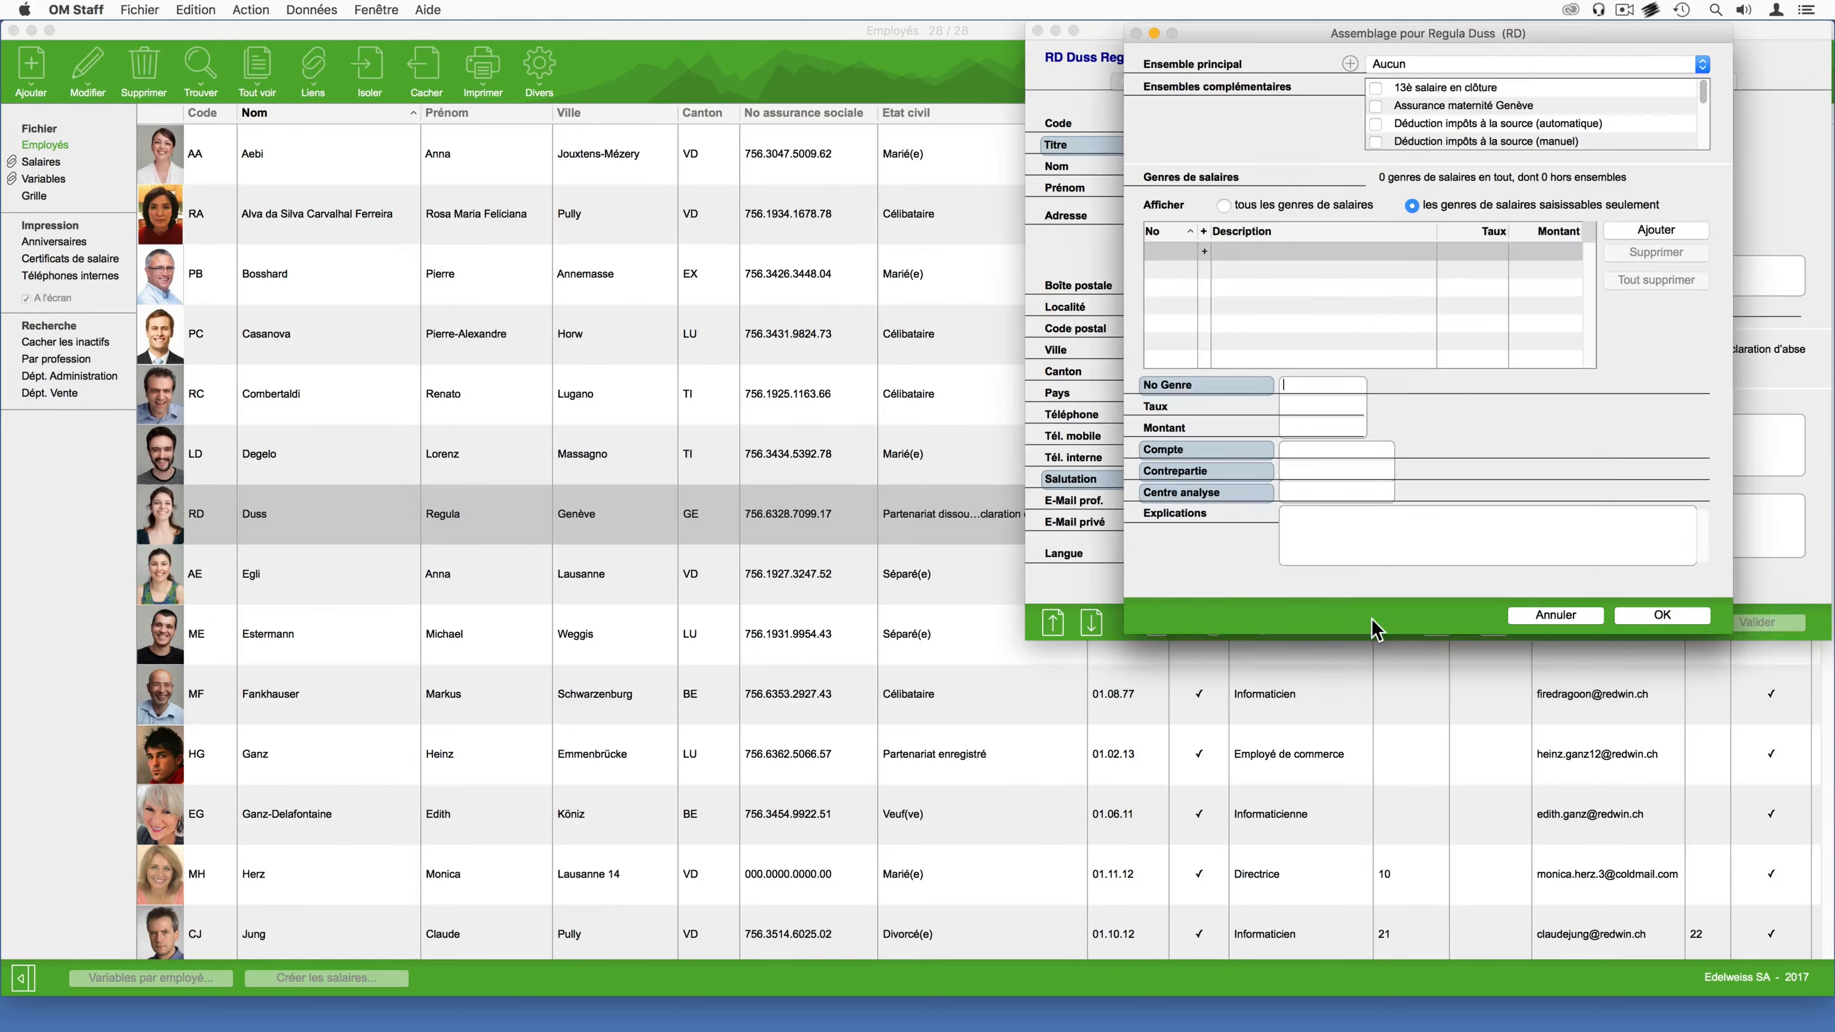
click(1403, 66)
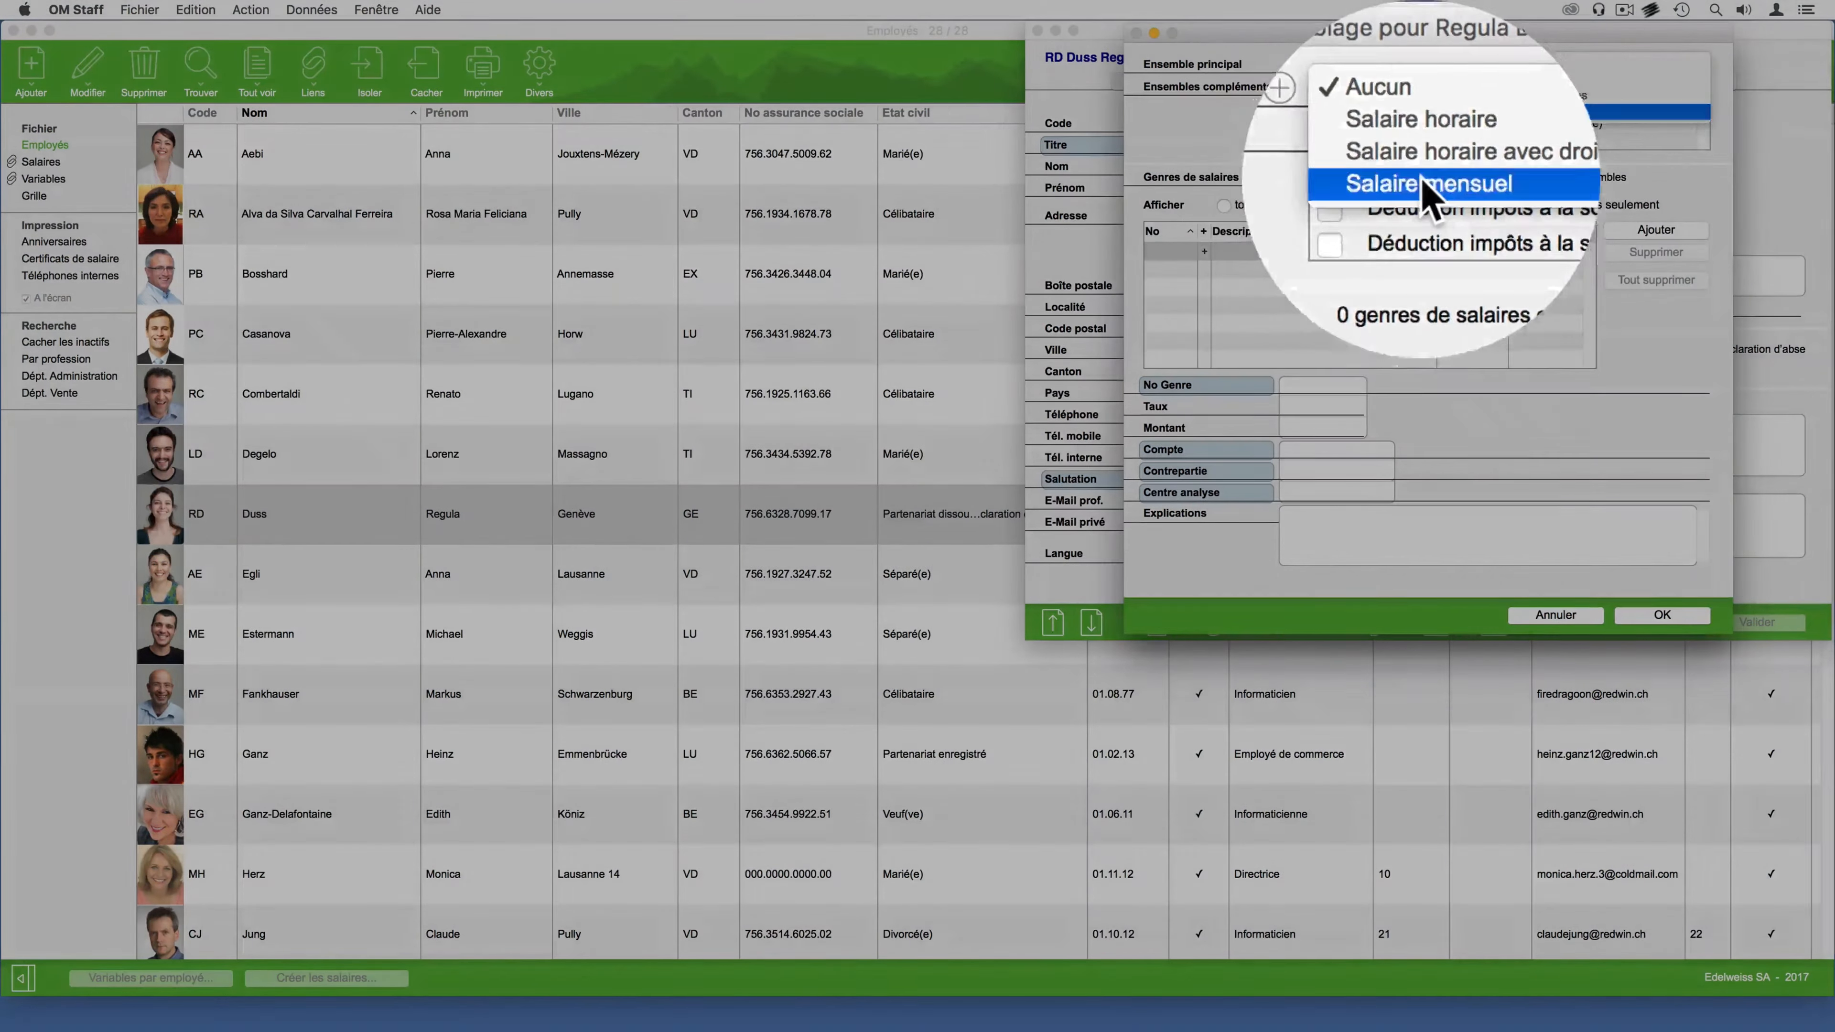
click(1420, 118)
click(1546, 296)
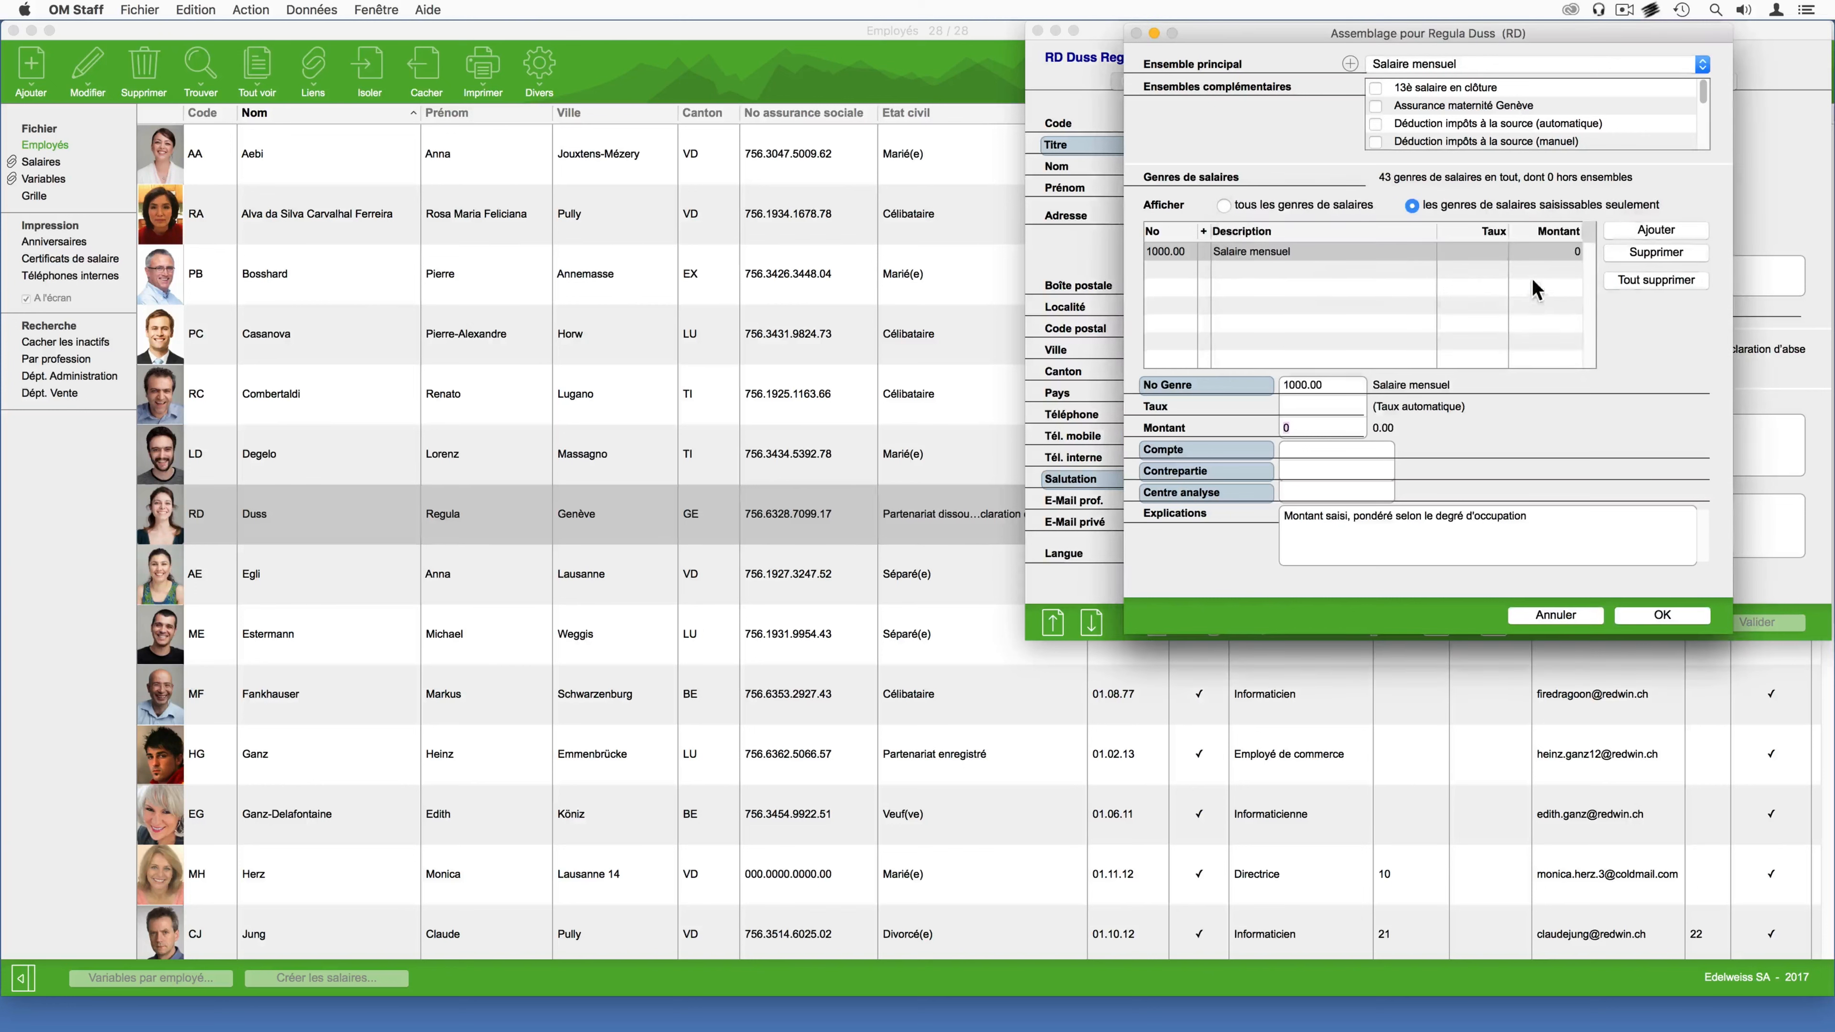
Step: Add the complementary sets 13è salaire en clôture and Assurance maternité Genève to employee RD's assembly
click(1376, 87)
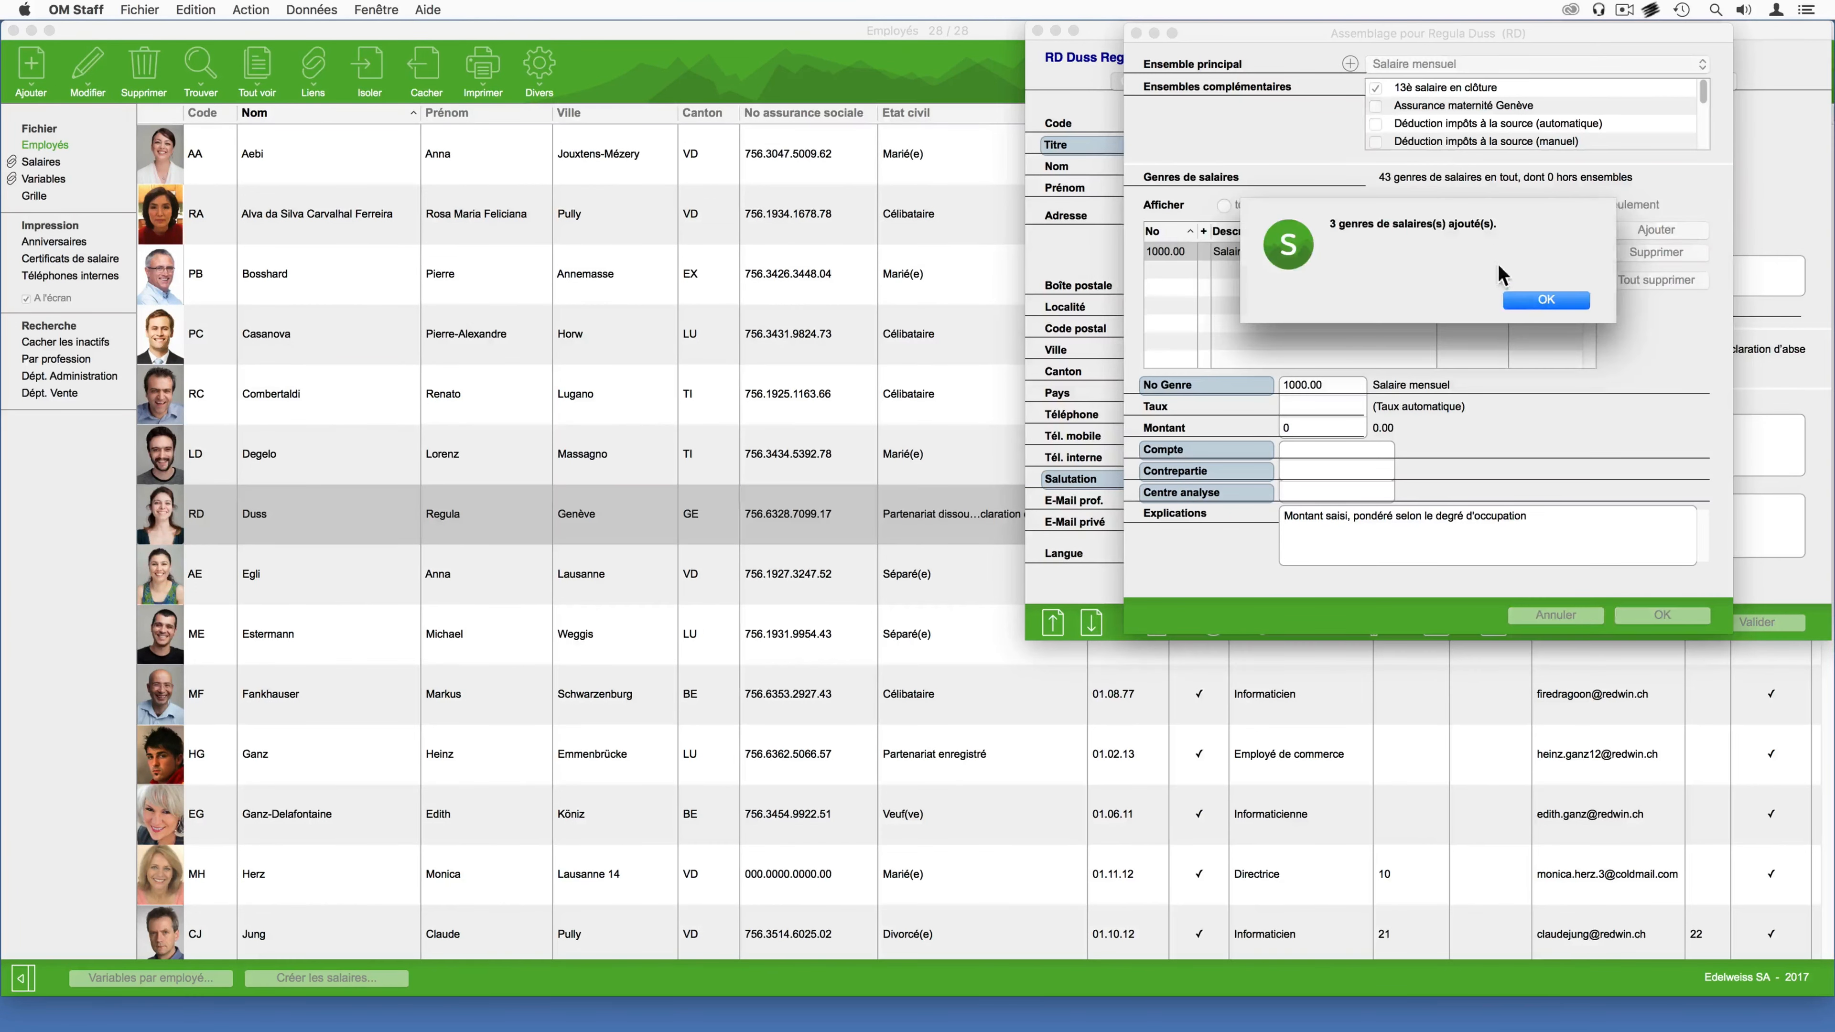
click(1518, 303)
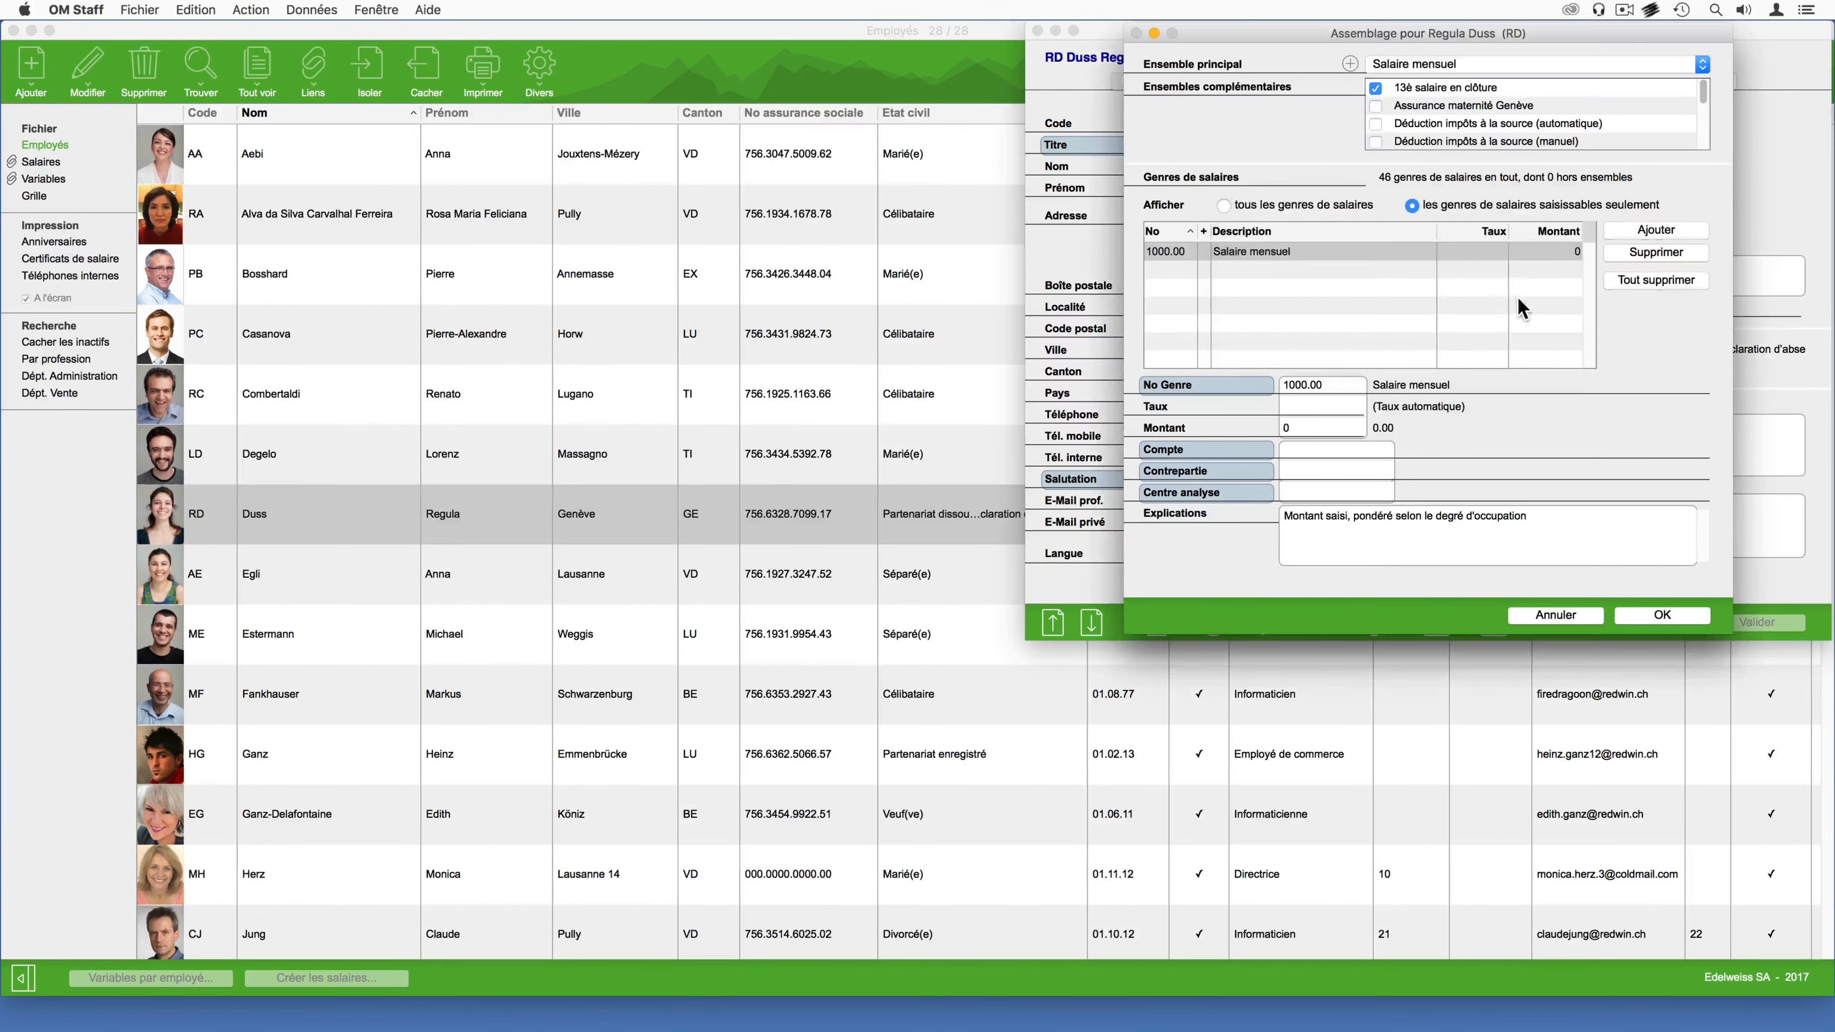
click(1376, 105)
click(1546, 301)
Step: Add the complementary sets LPP (auto) and Gestion des jours de vacances (automatique) to the assembly
drag(1703, 89, 1707, 159)
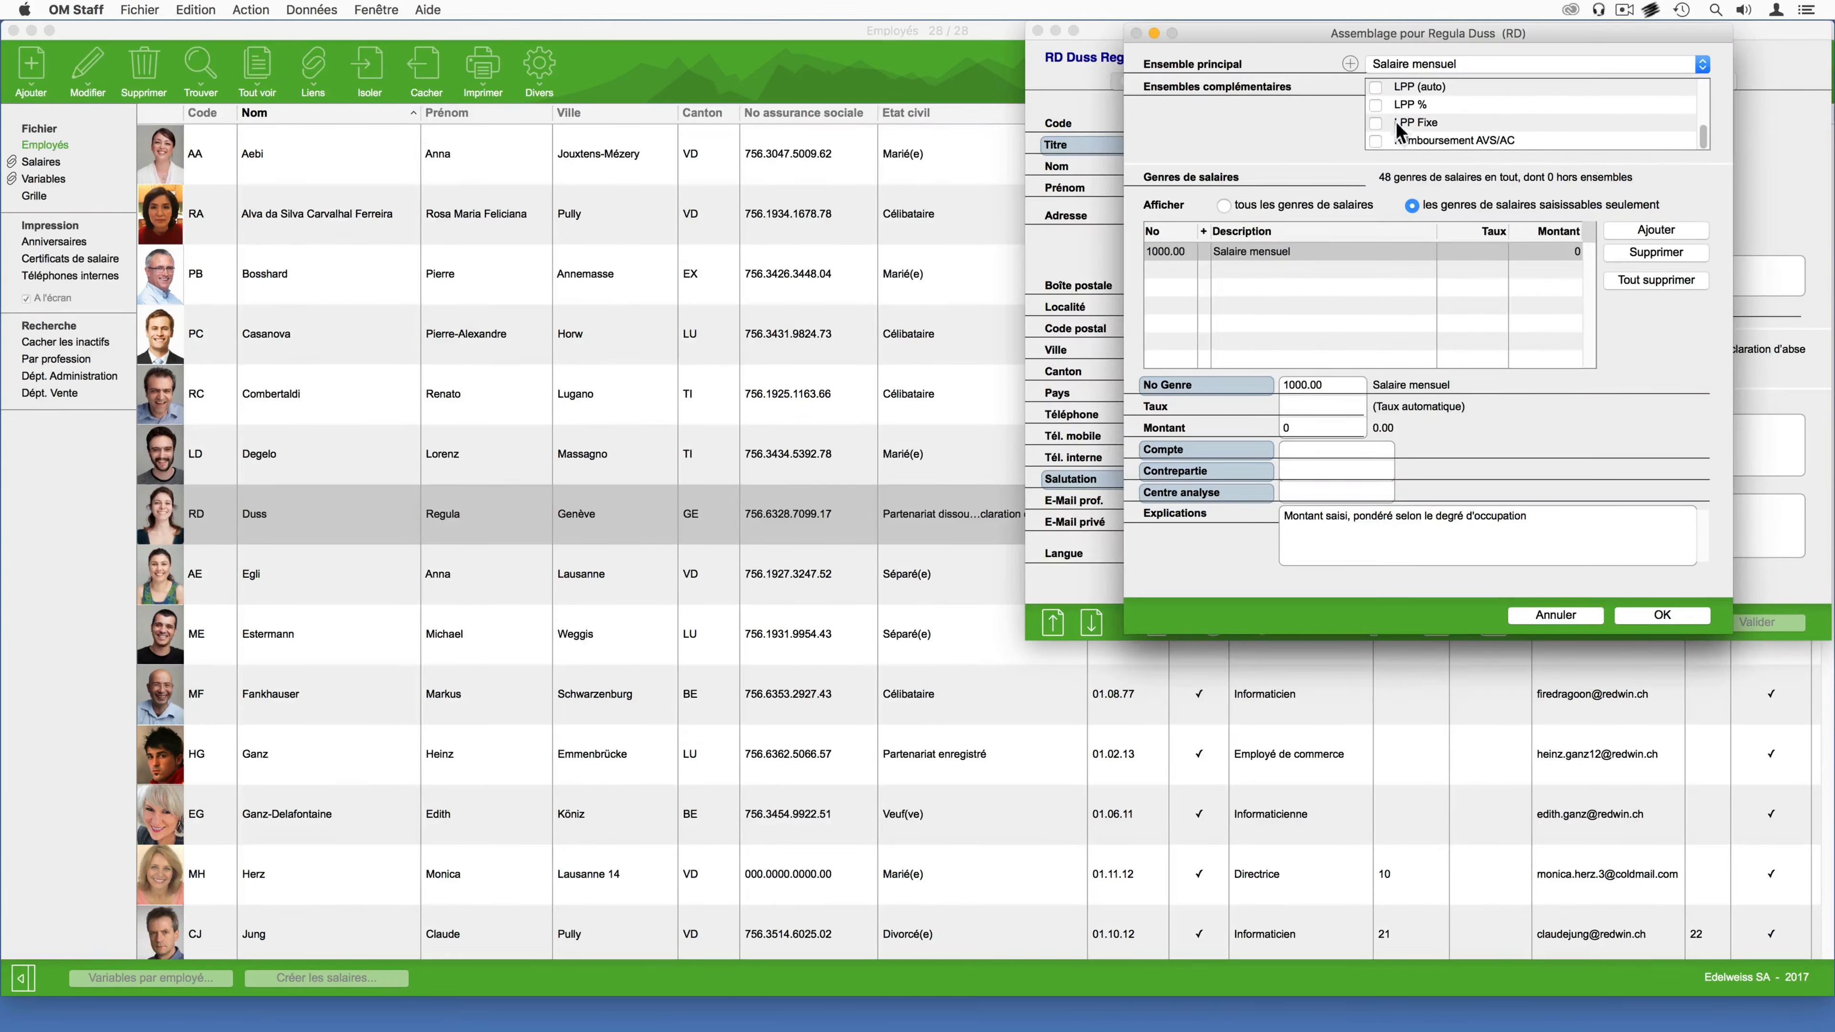
click(1376, 88)
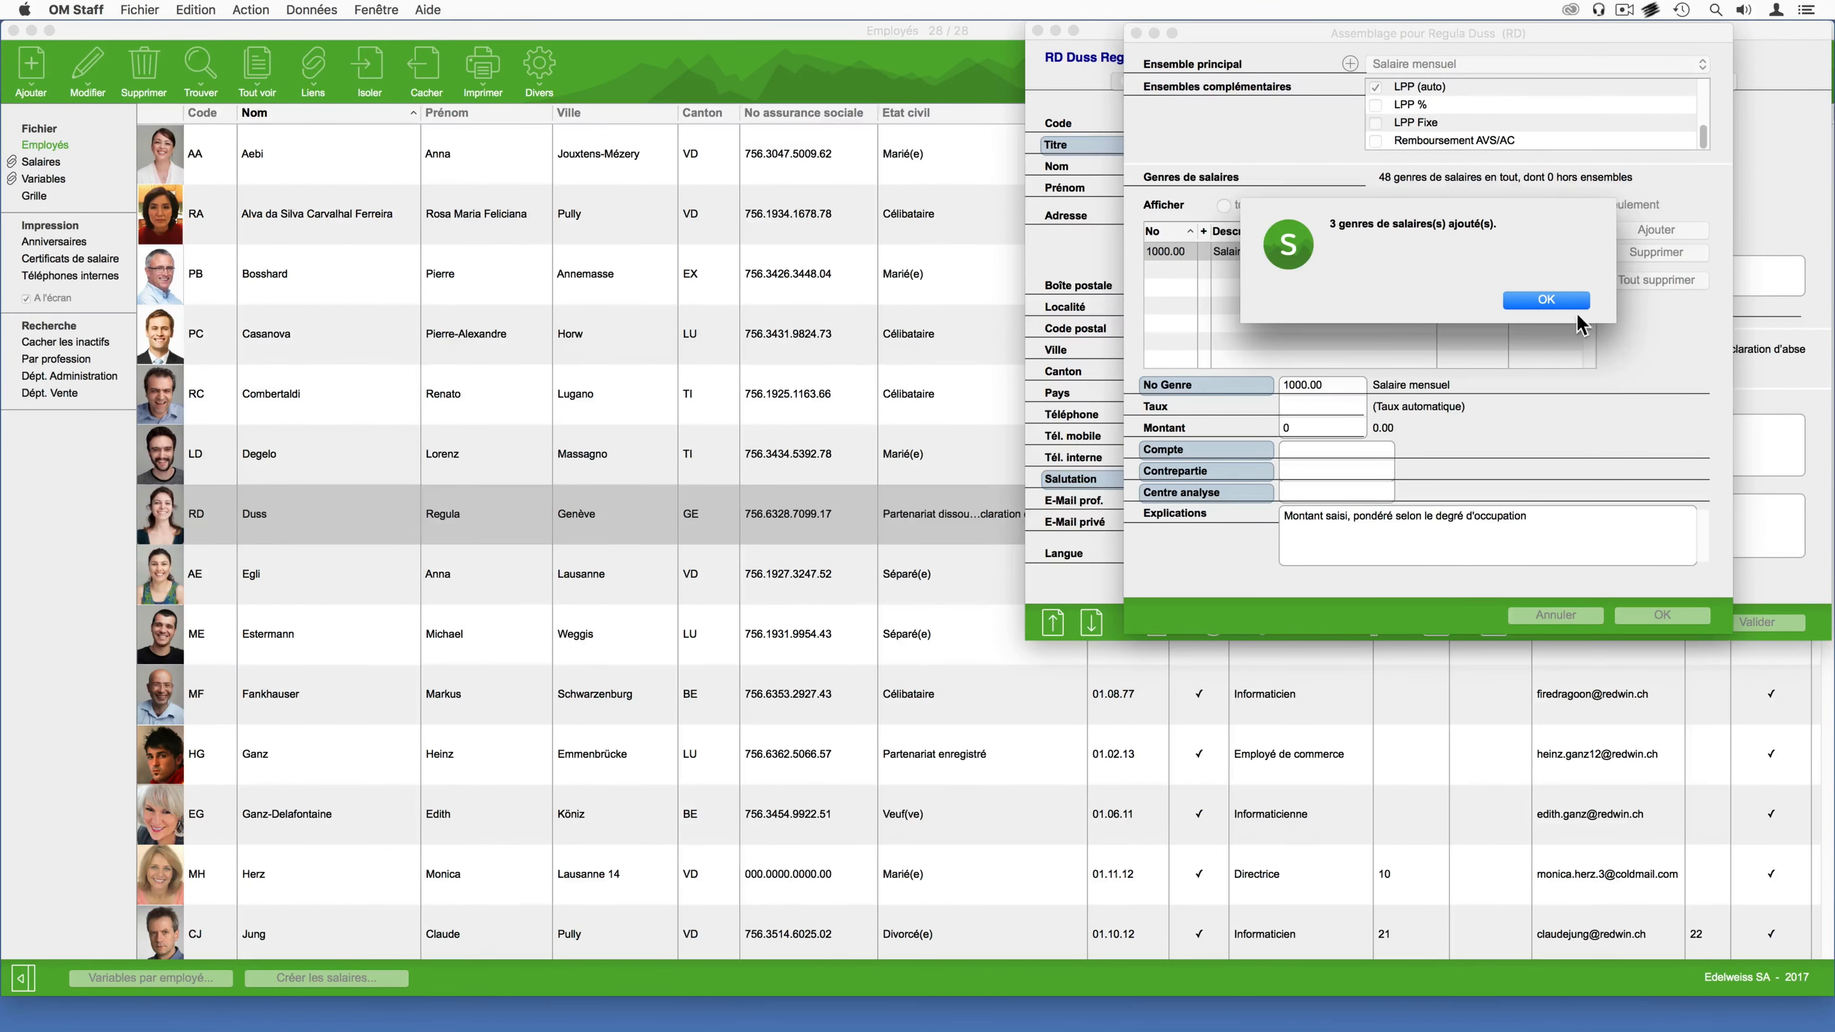
click(1550, 301)
drag(1695, 141, 1701, 101)
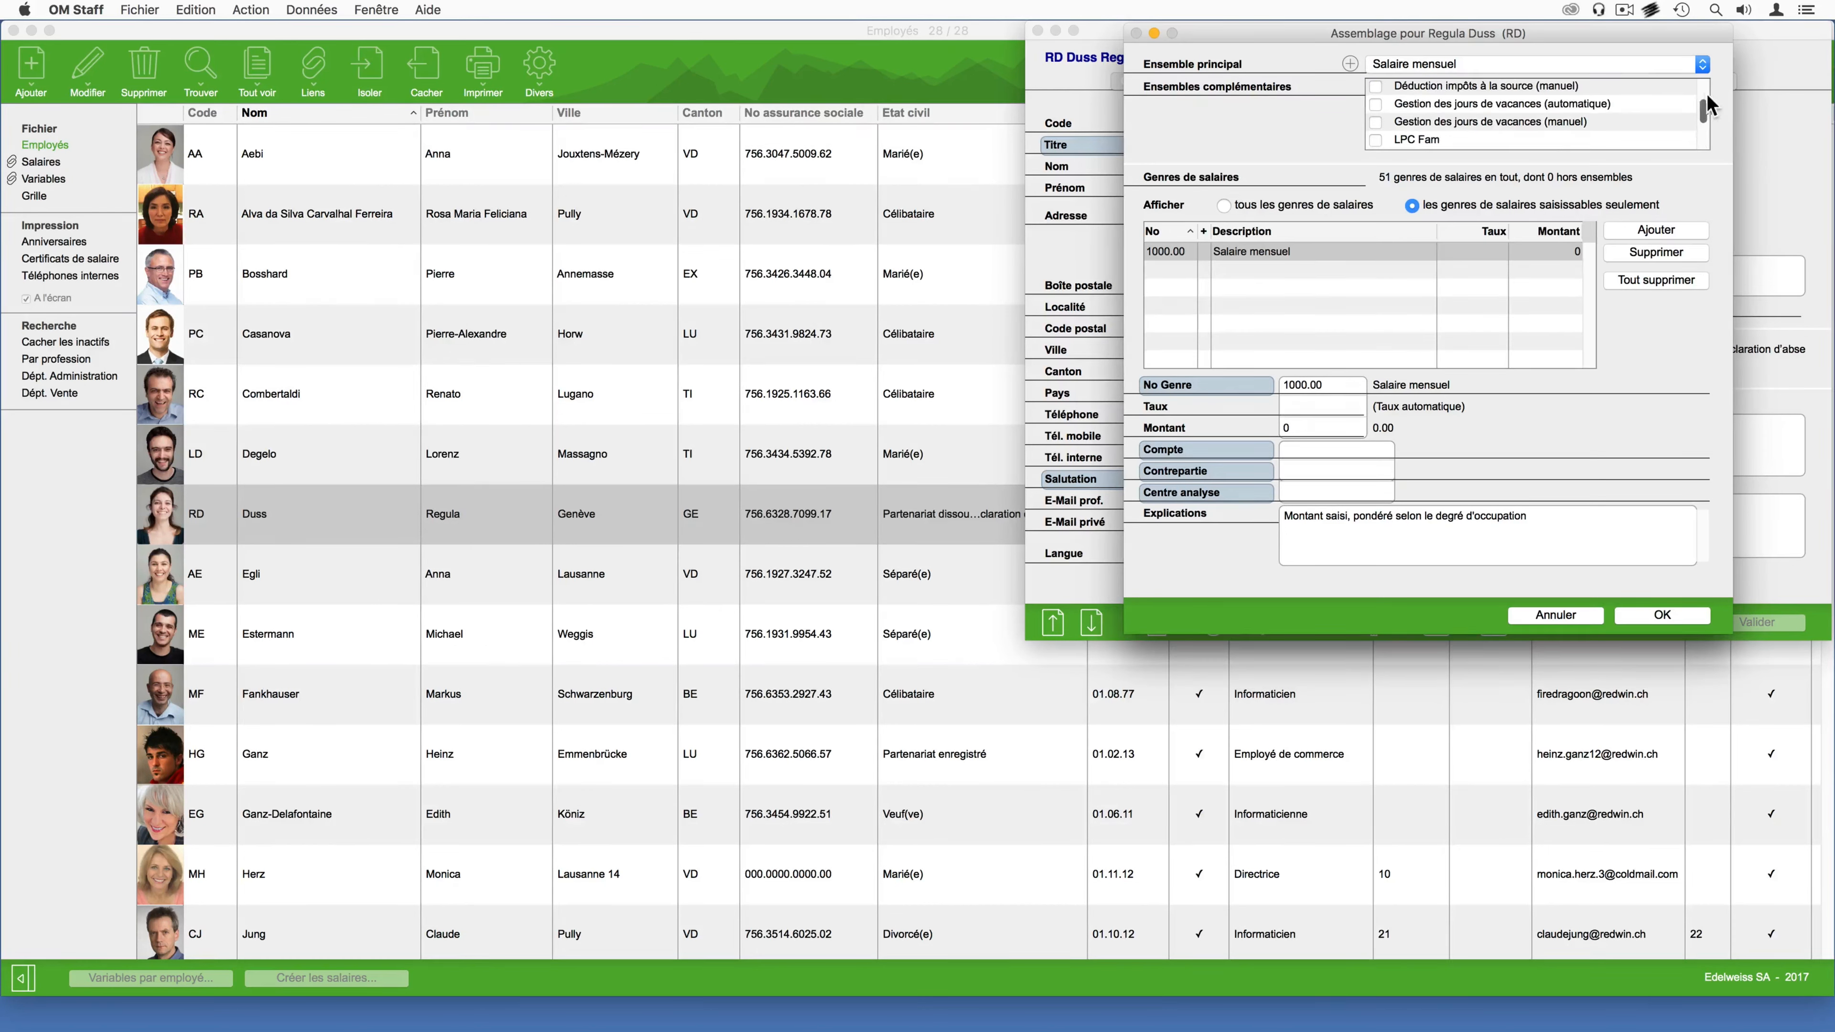
click(1376, 105)
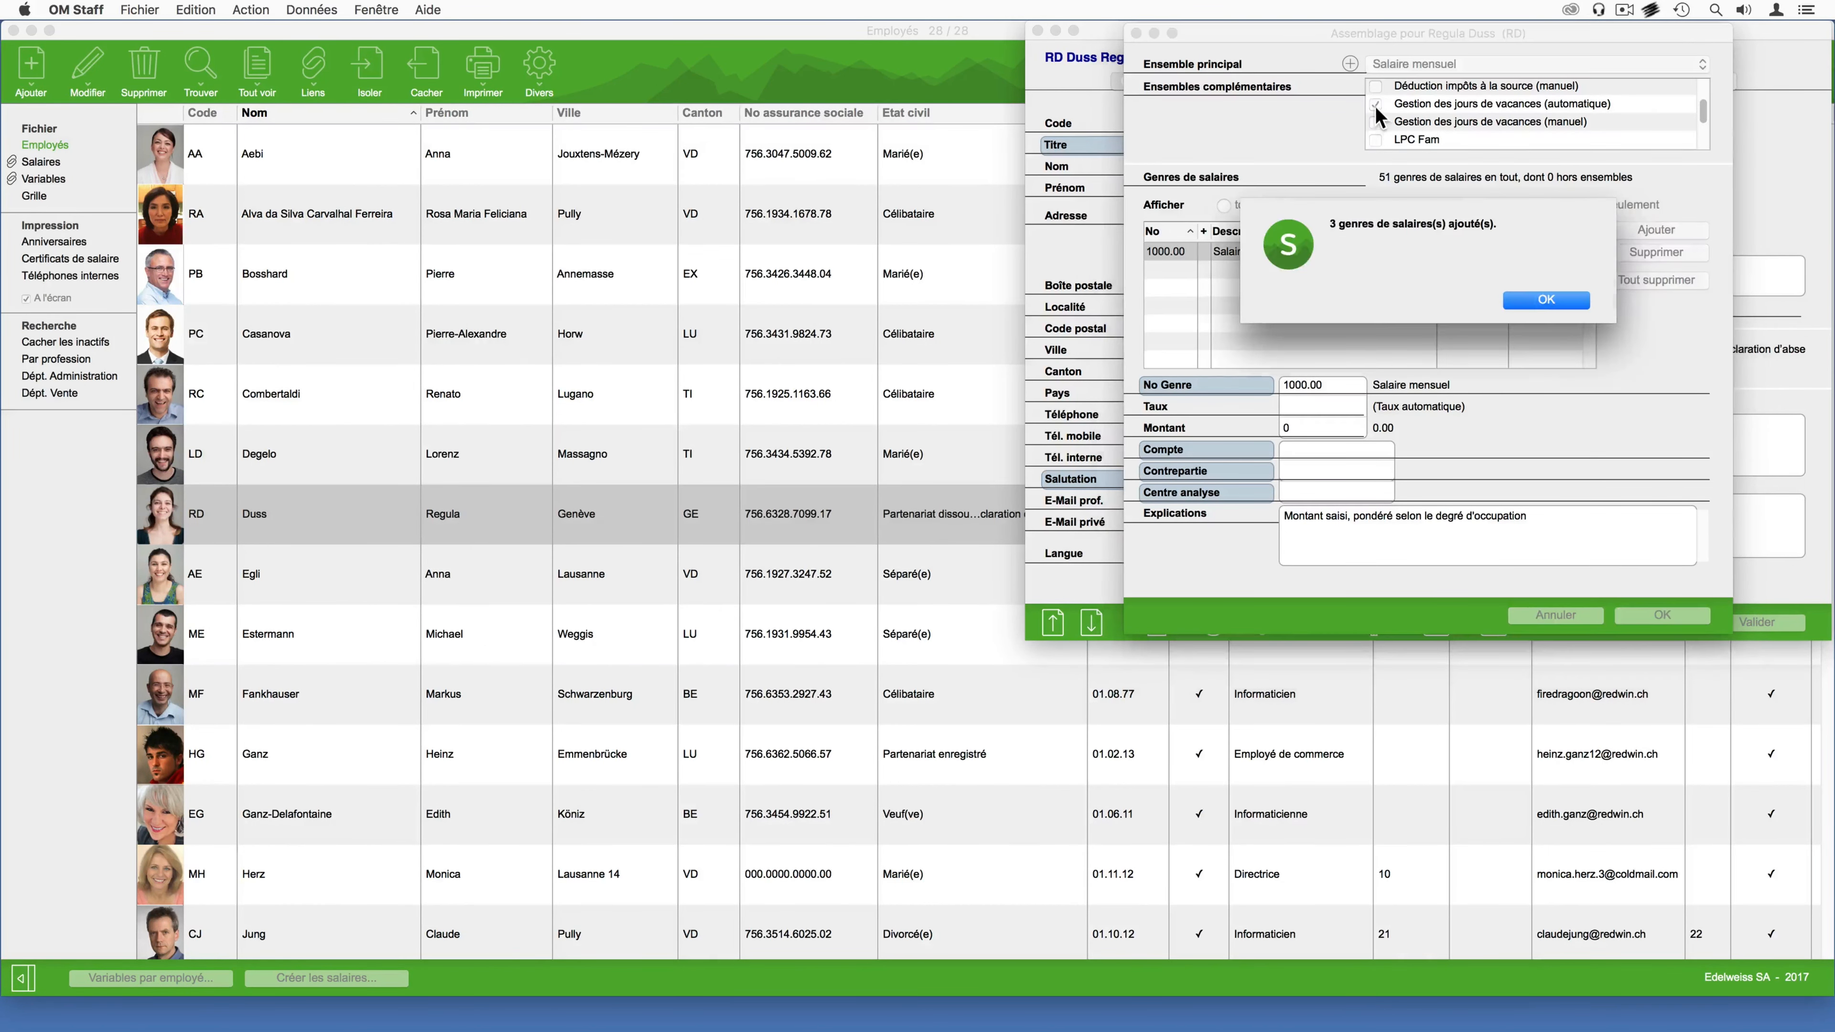
click(1542, 302)
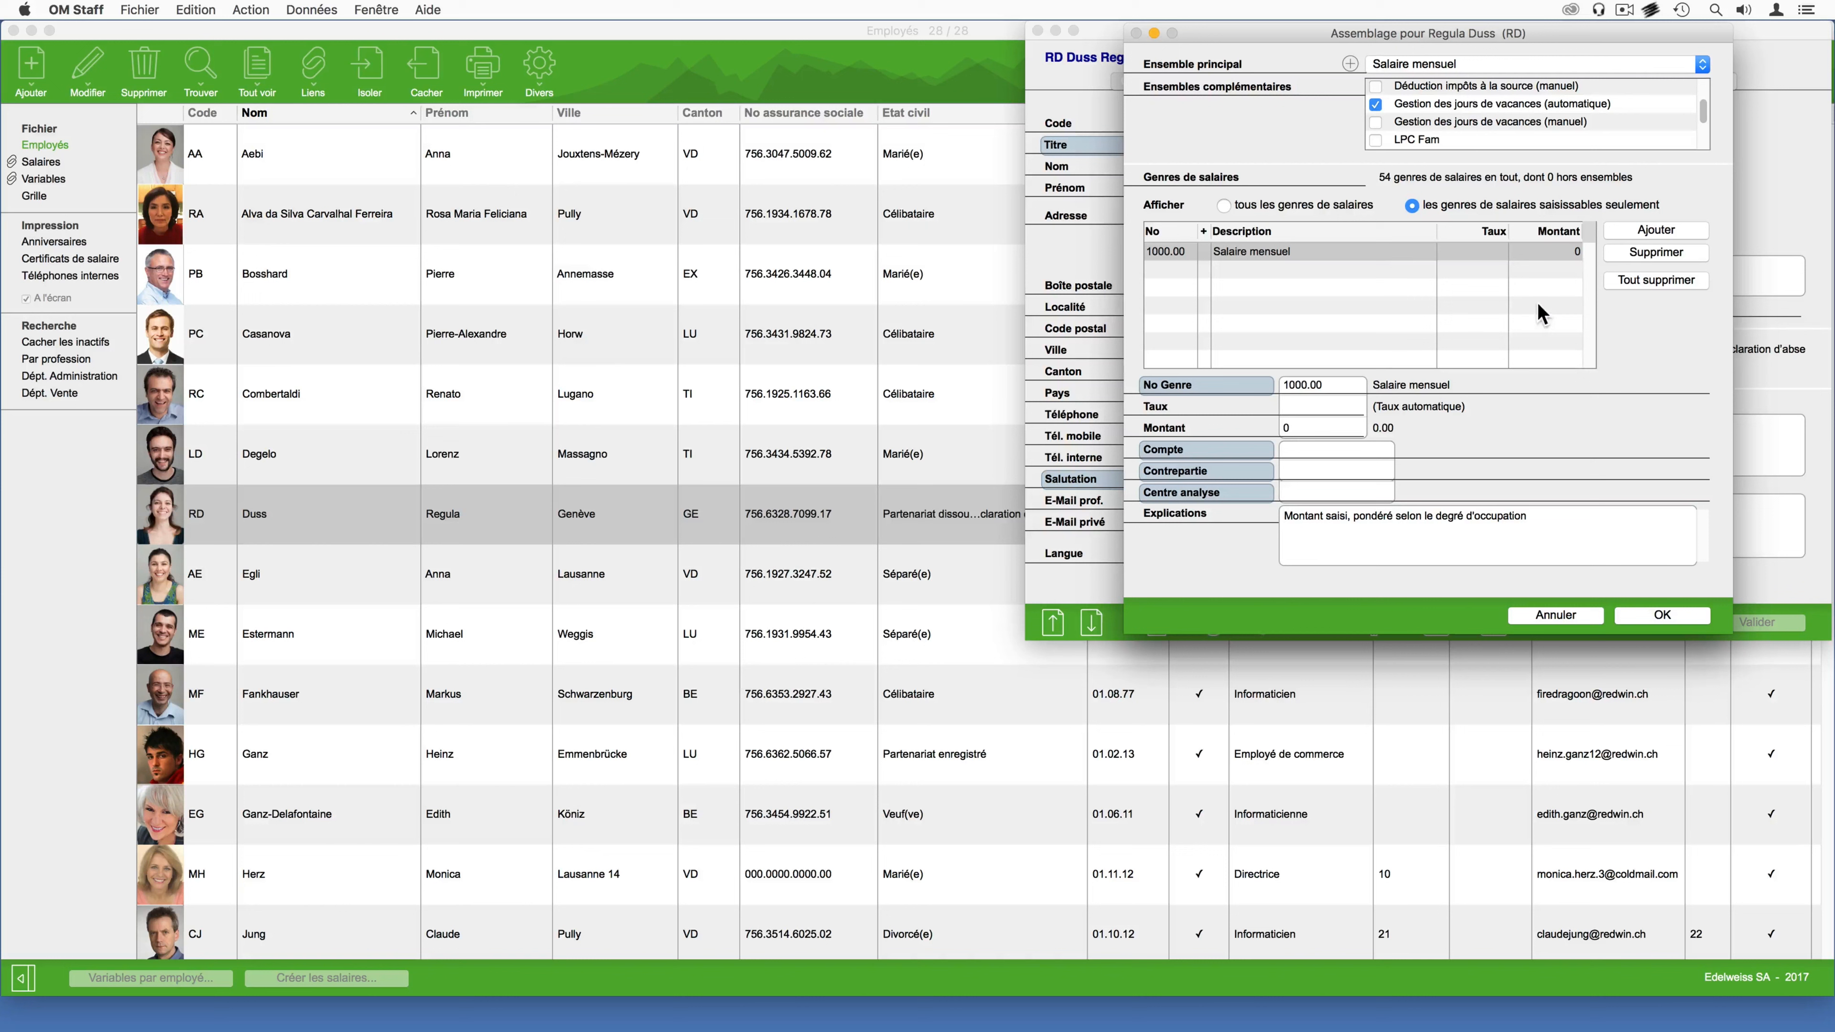
Step: Display all salary types in the assembly, and return to showing only the enterable ones
click(1356, 252)
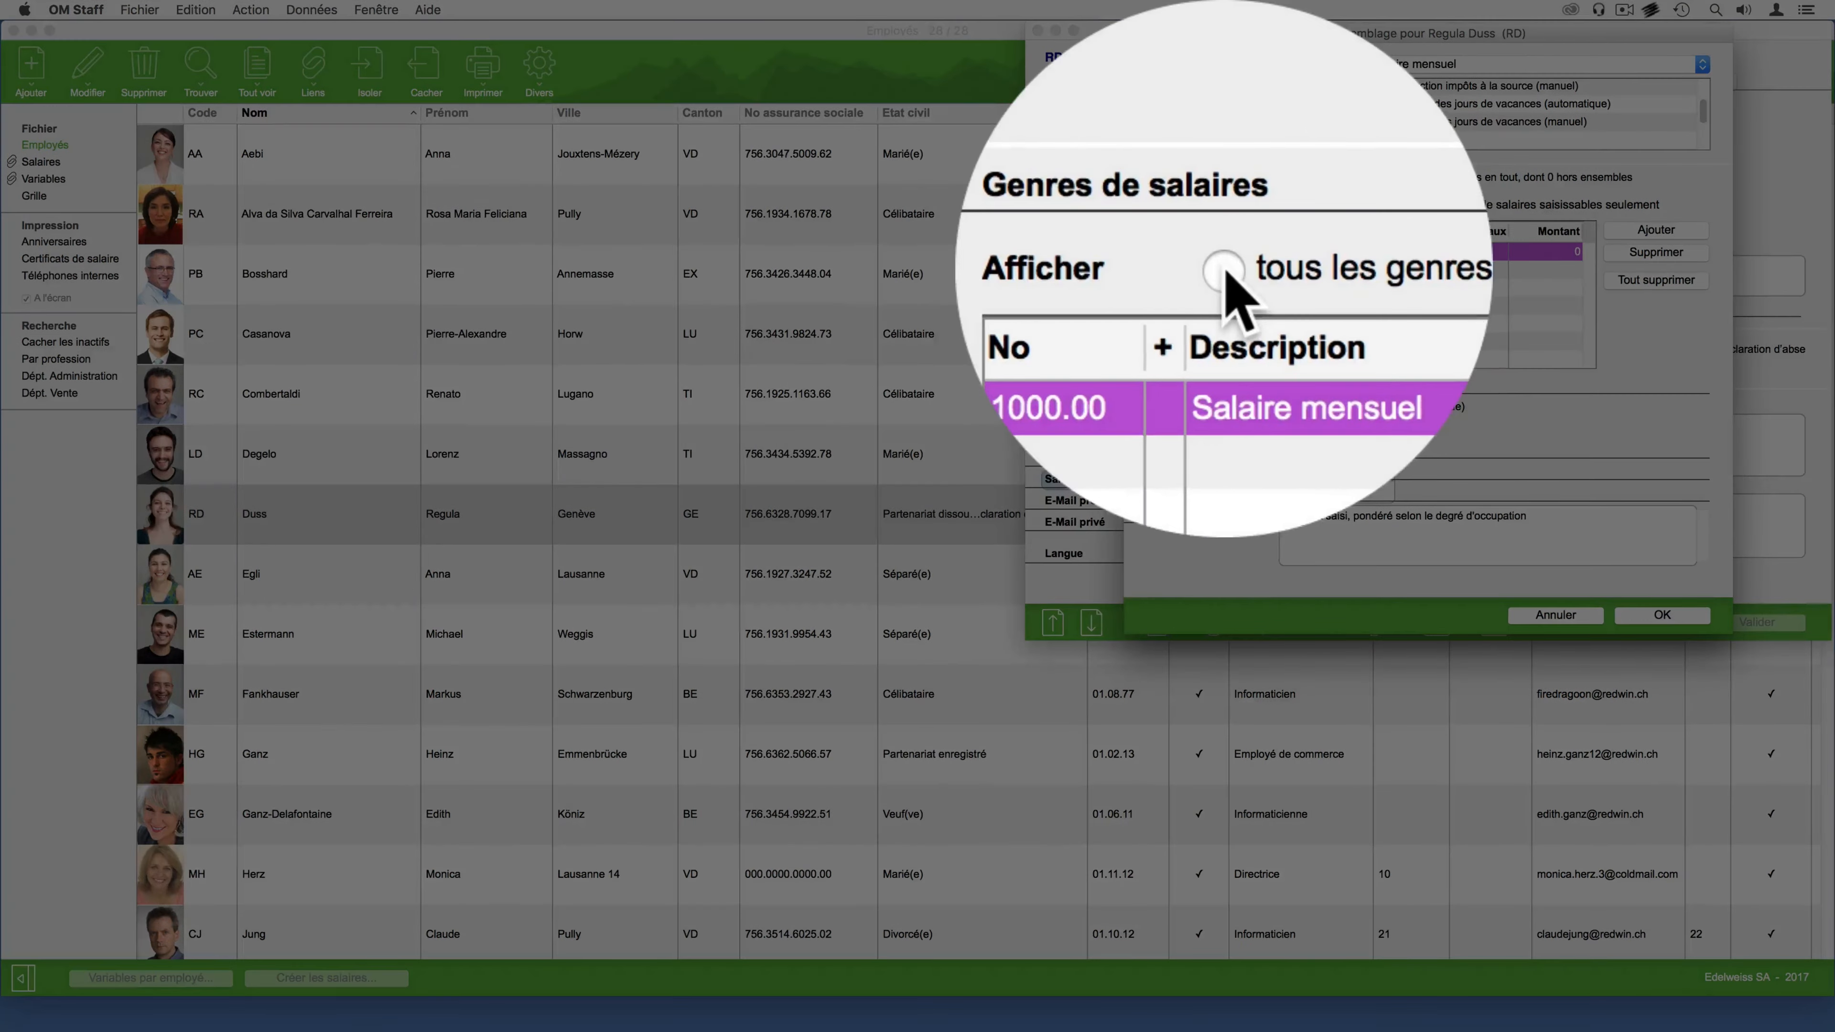
click(1222, 205)
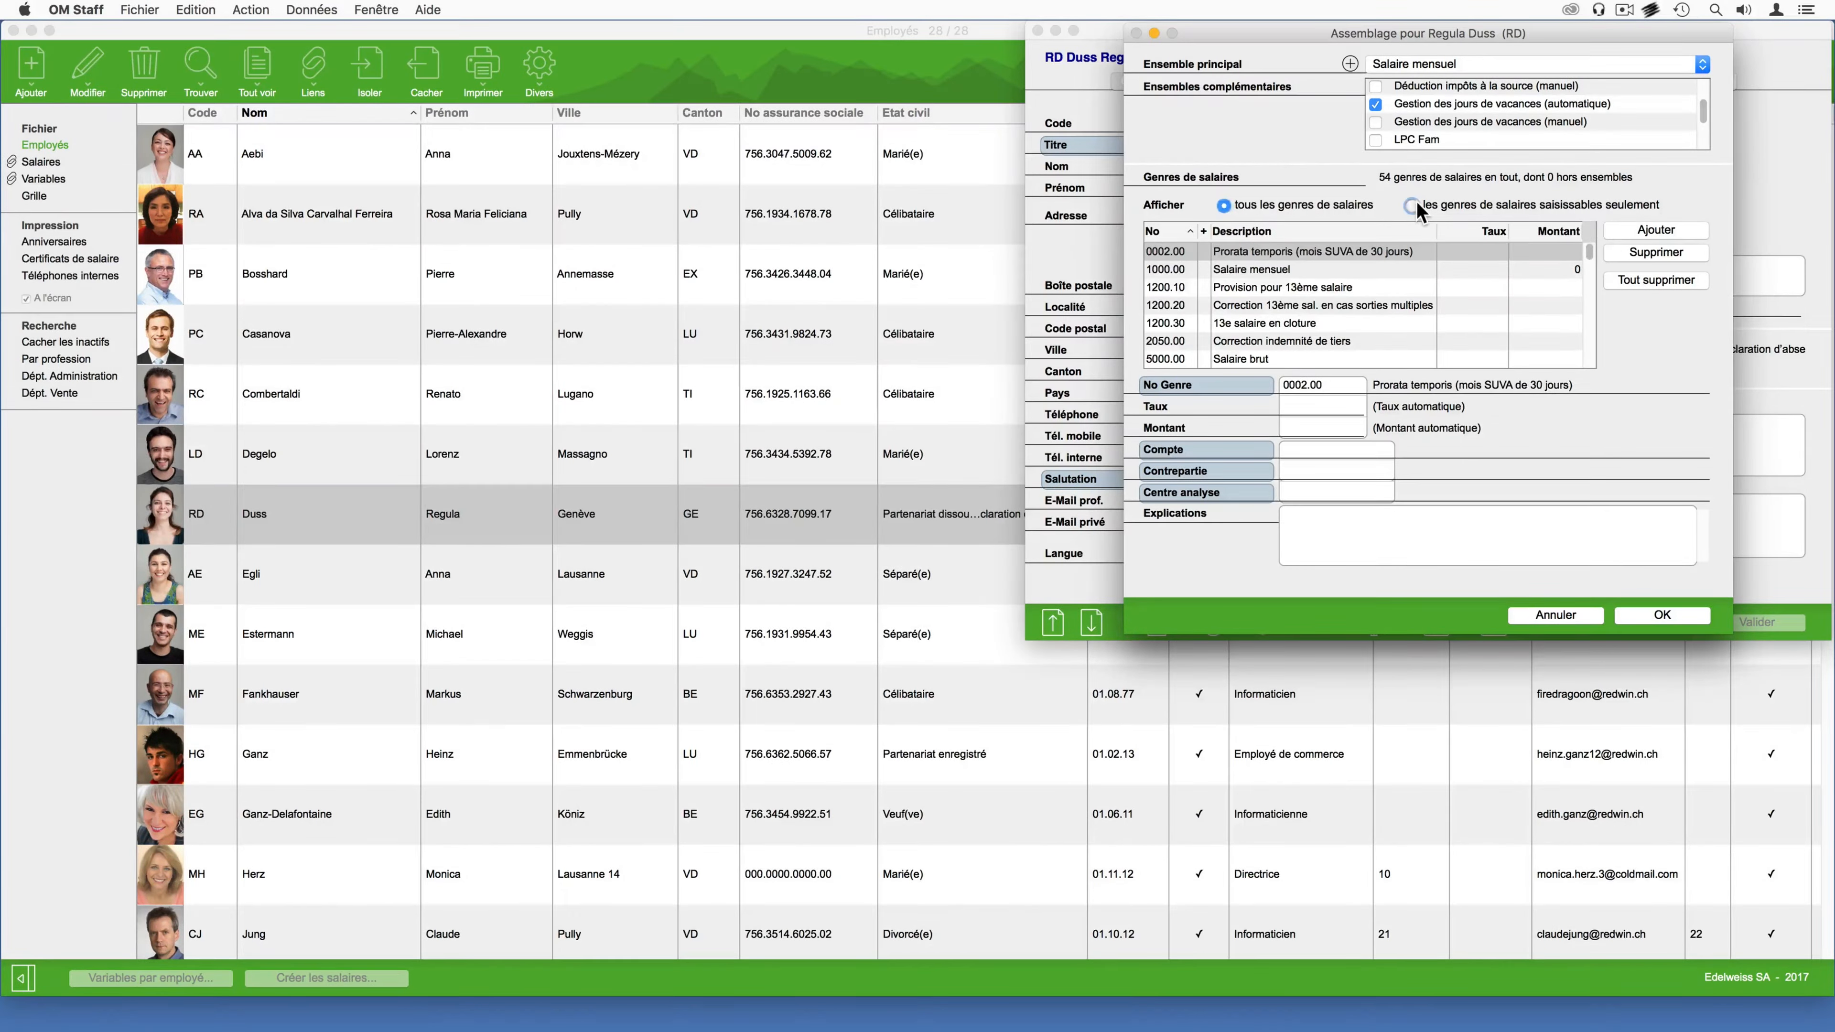
click(1412, 206)
Step: Set the amount of the 1000.00 Salaire mensuel line to 5000 and save the assembly and employee record
click(1384, 251)
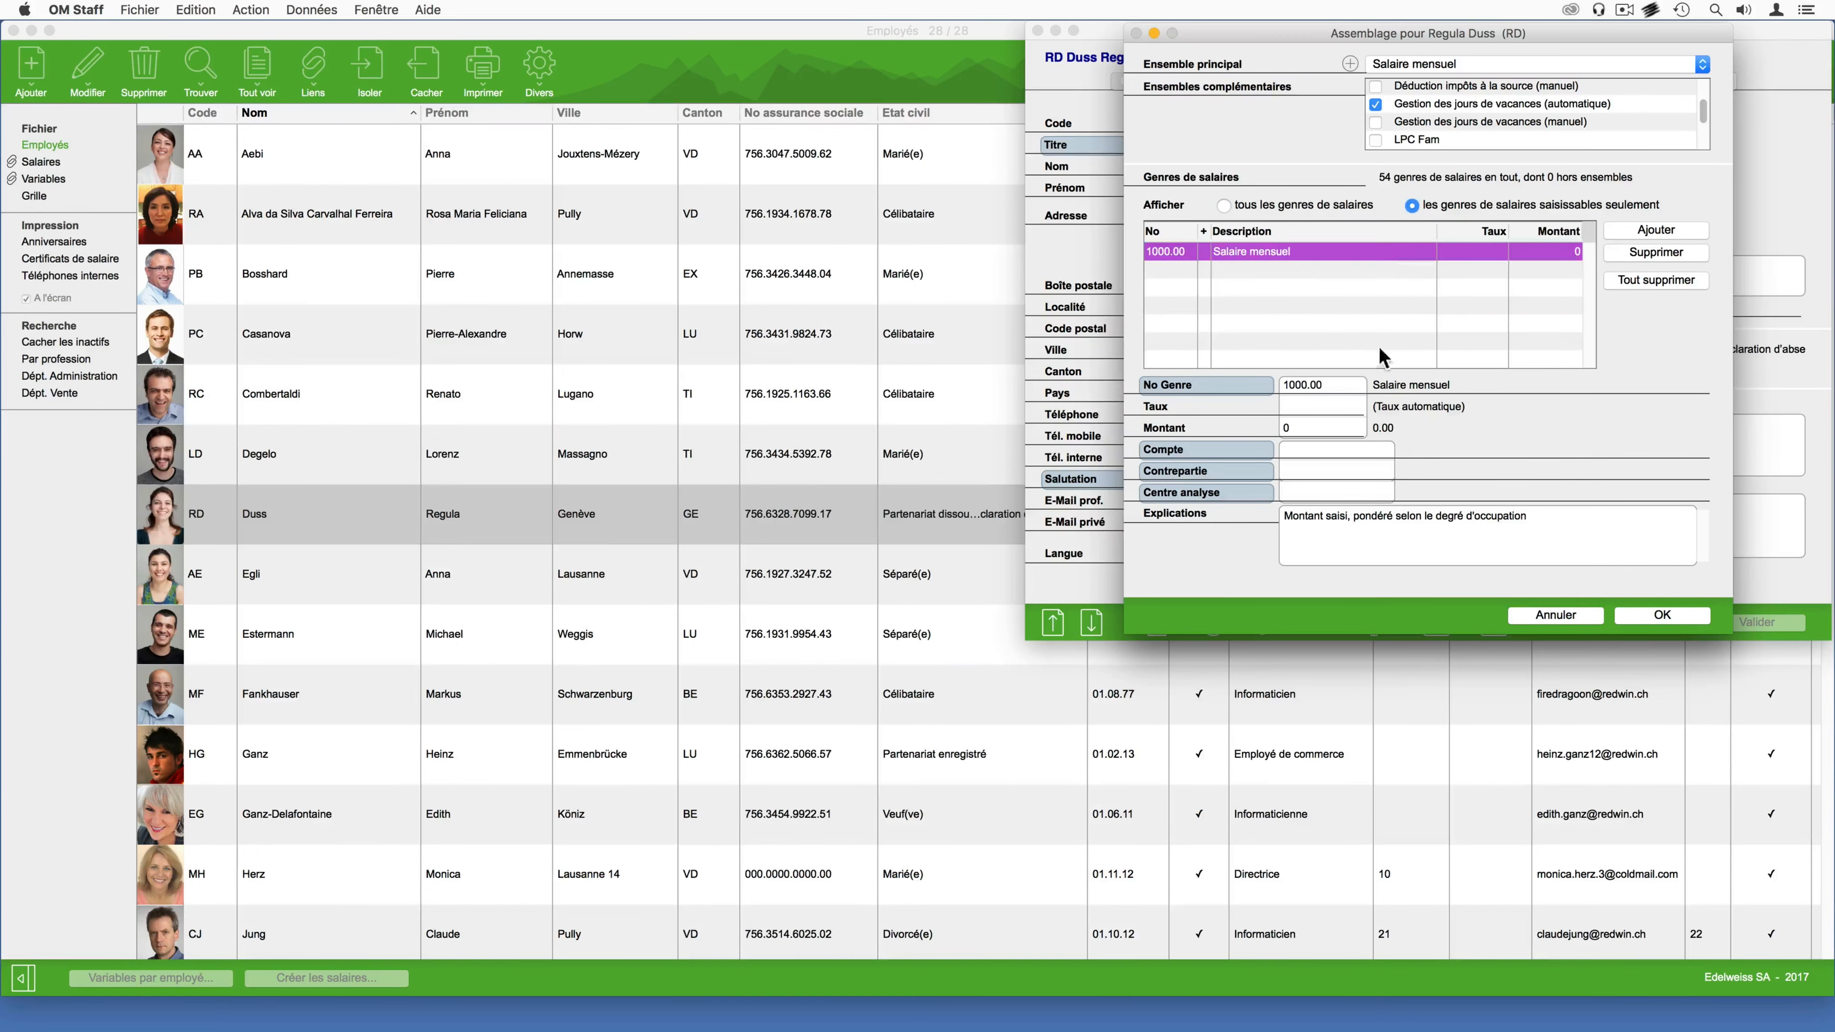
click(1291, 426)
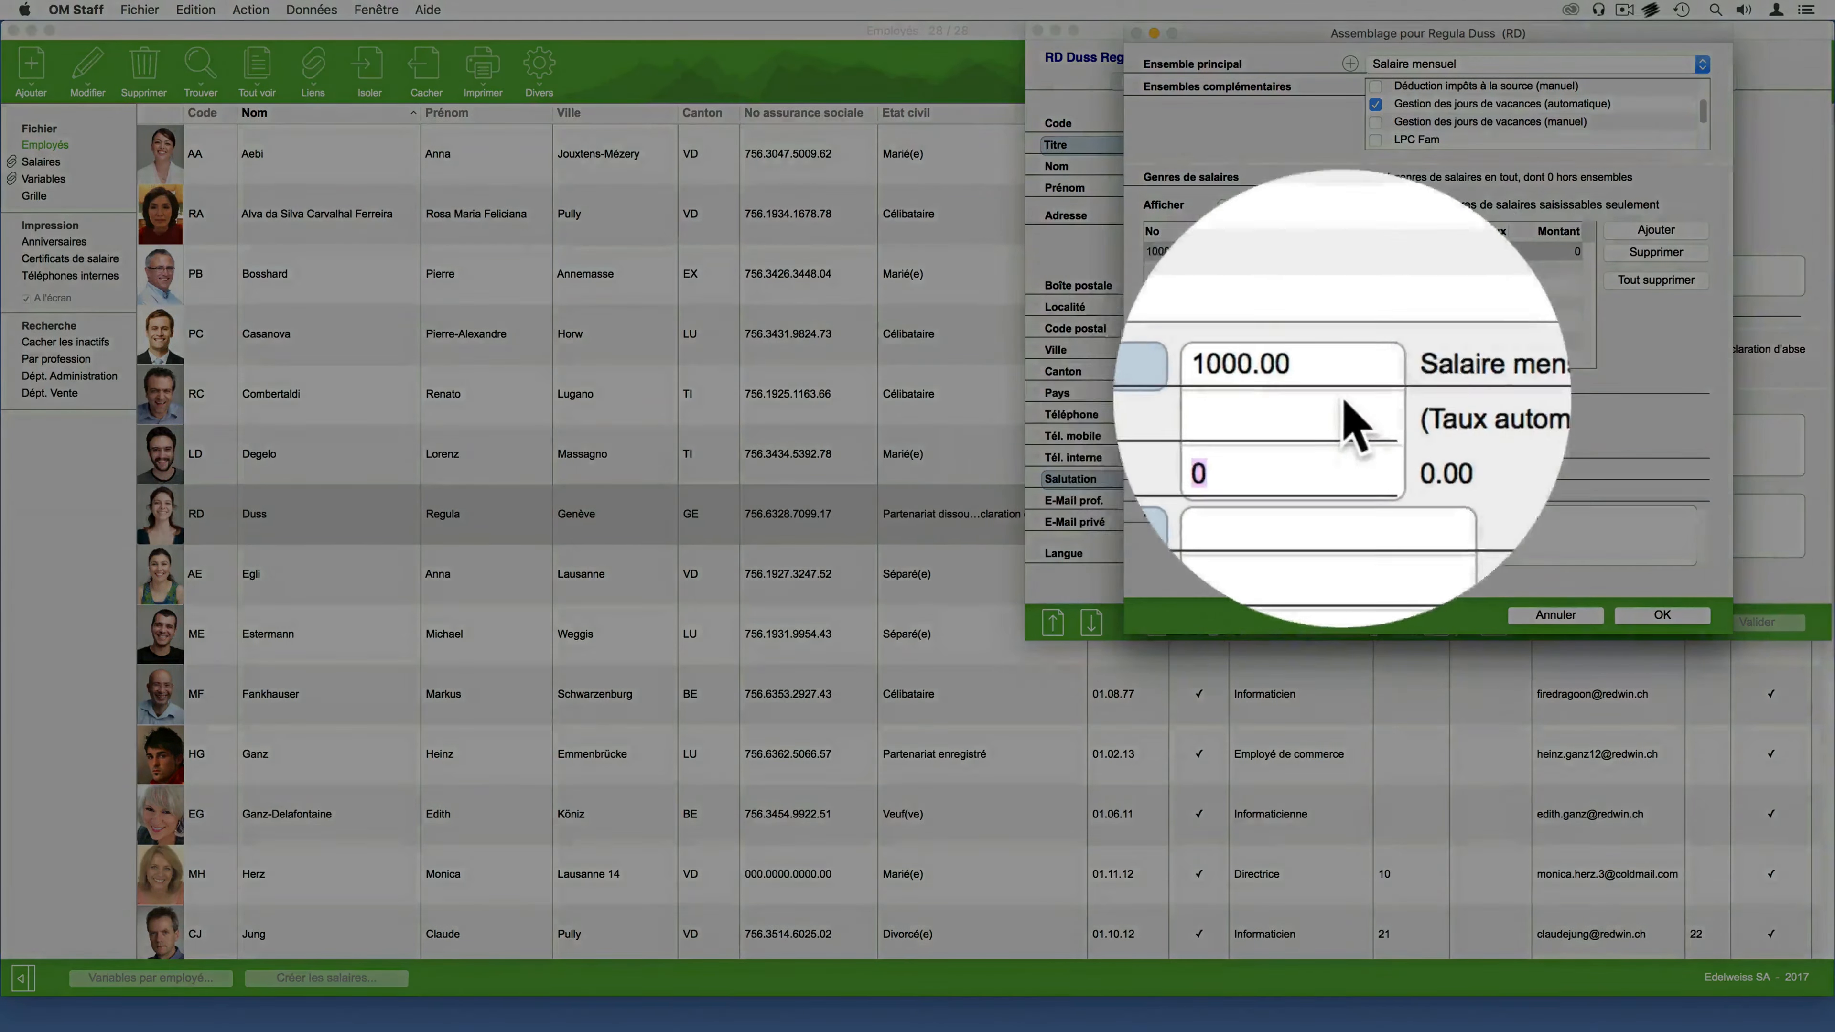
text(5000)
key(Tab)
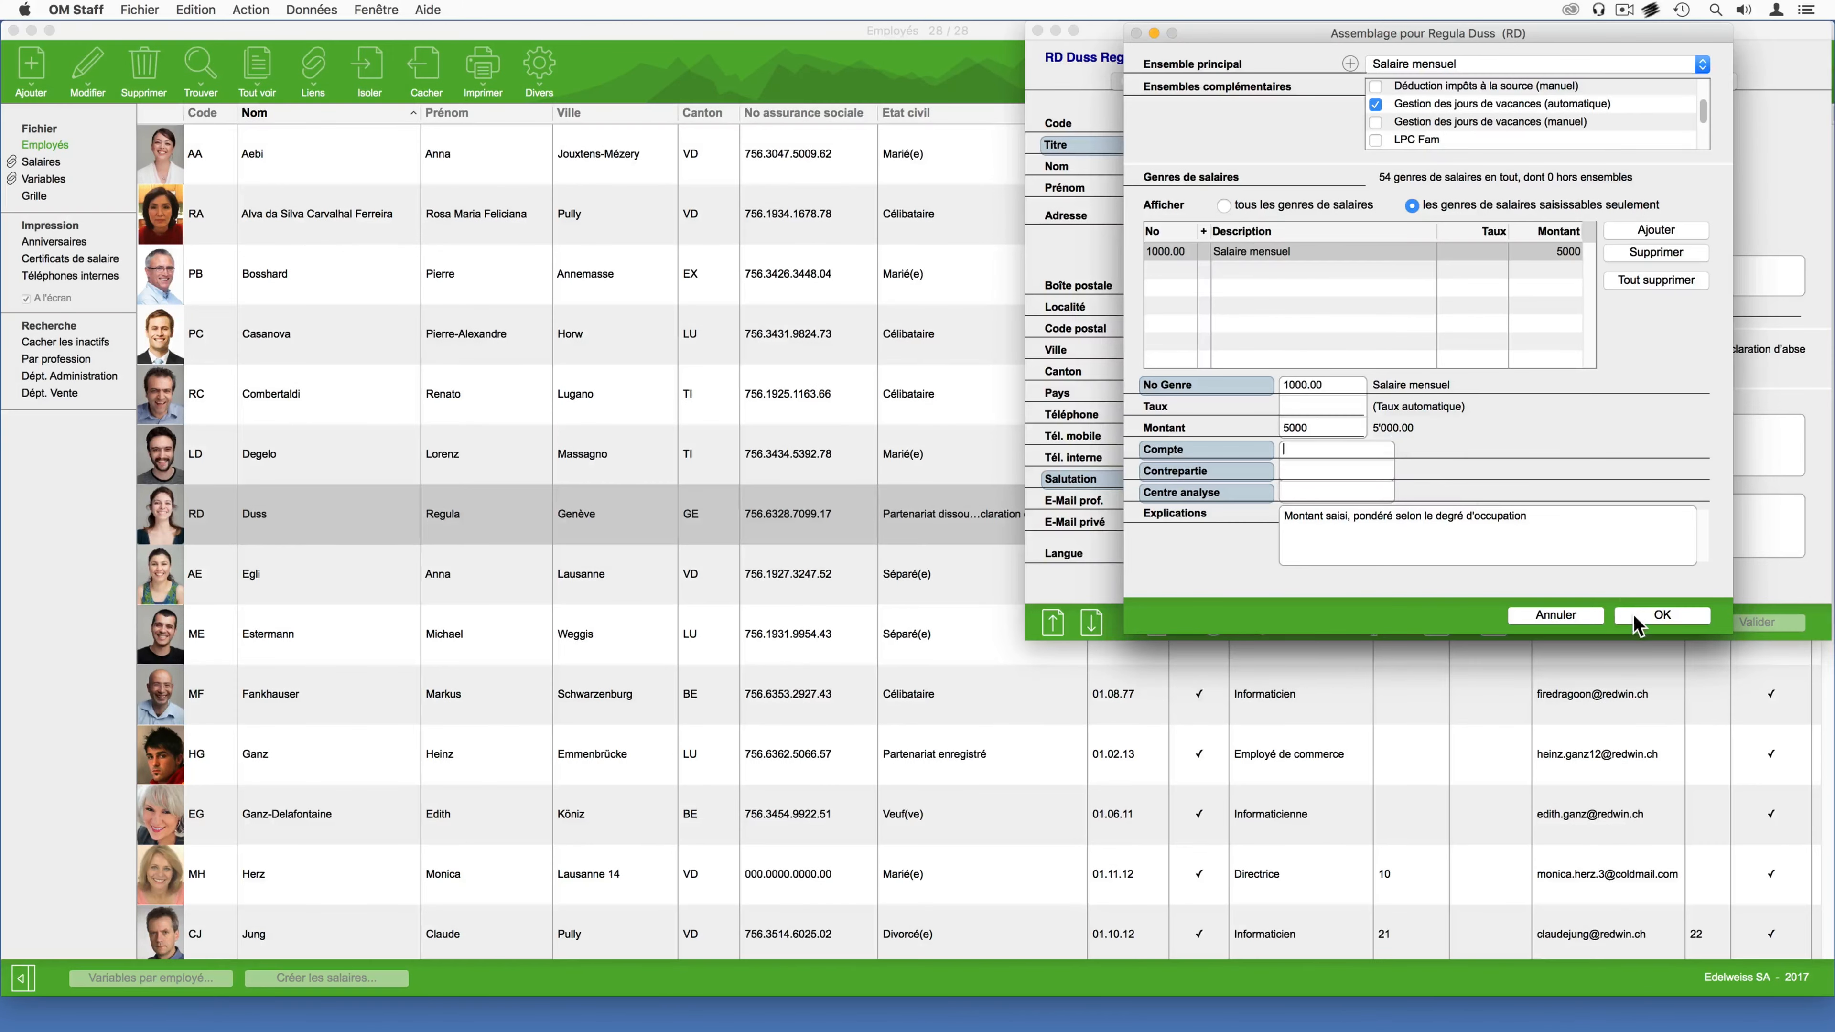
click(1632, 614)
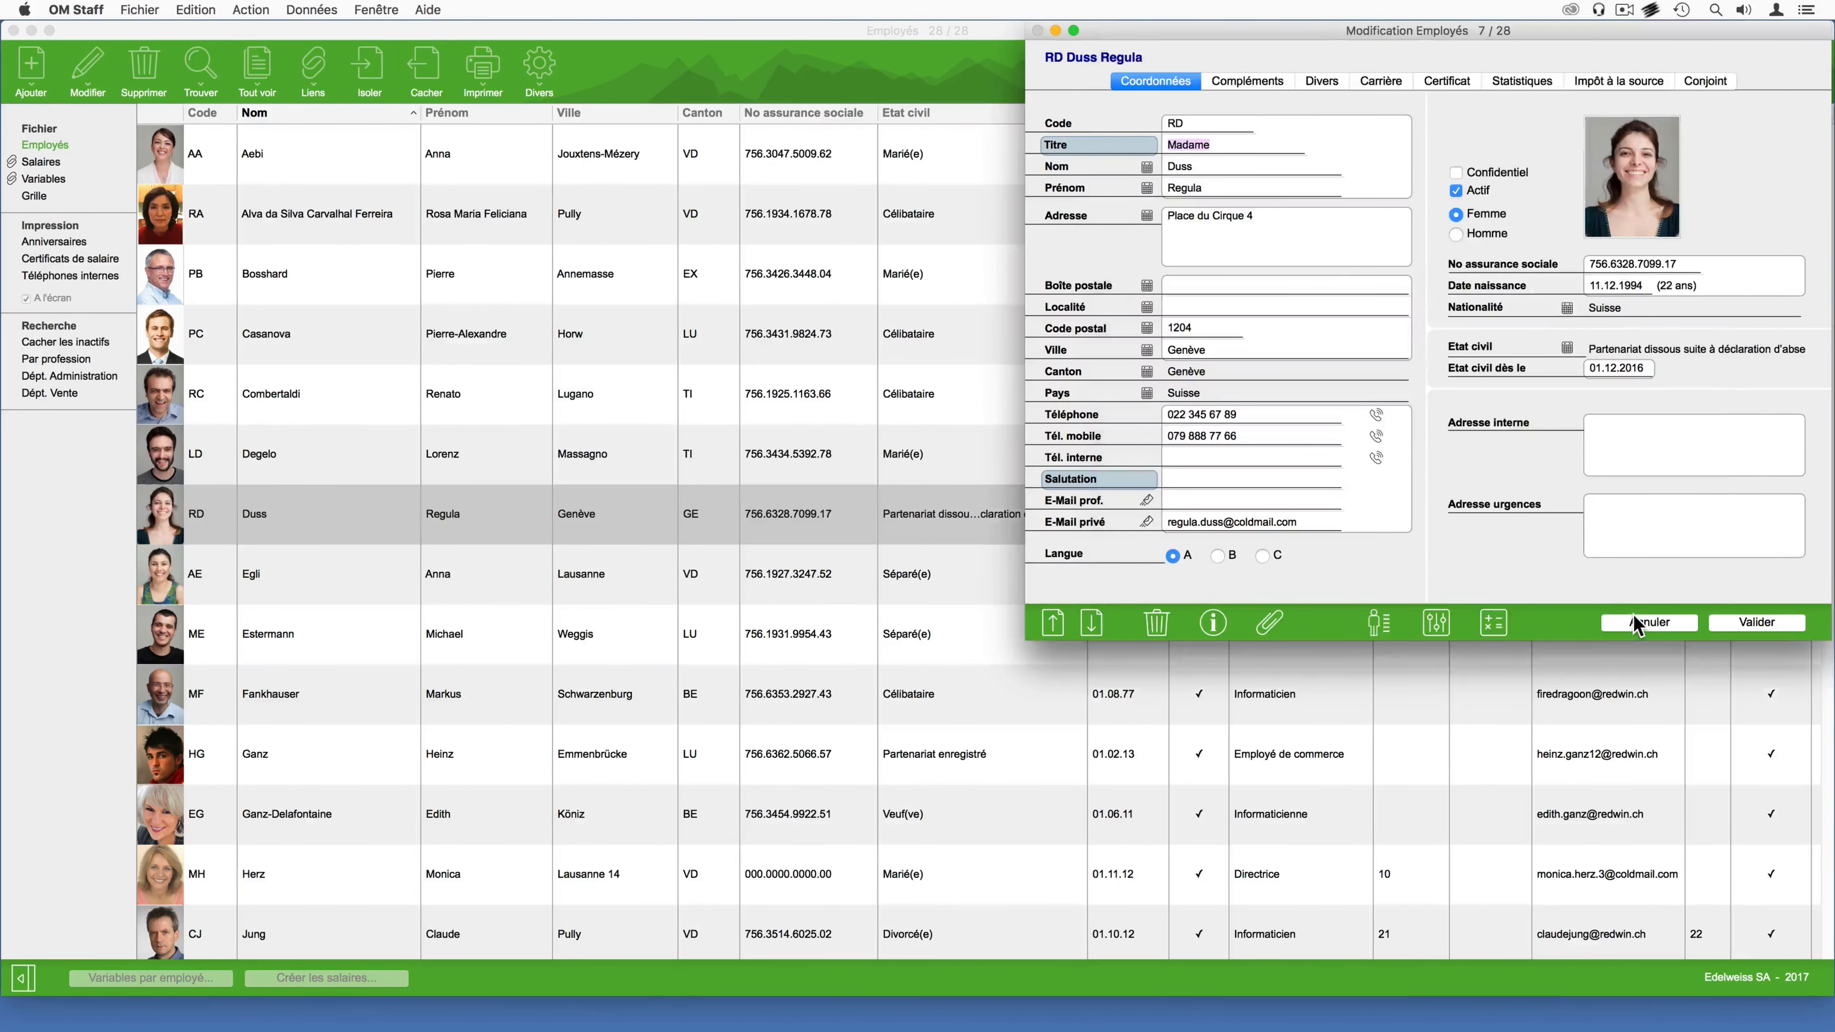
click(1728, 619)
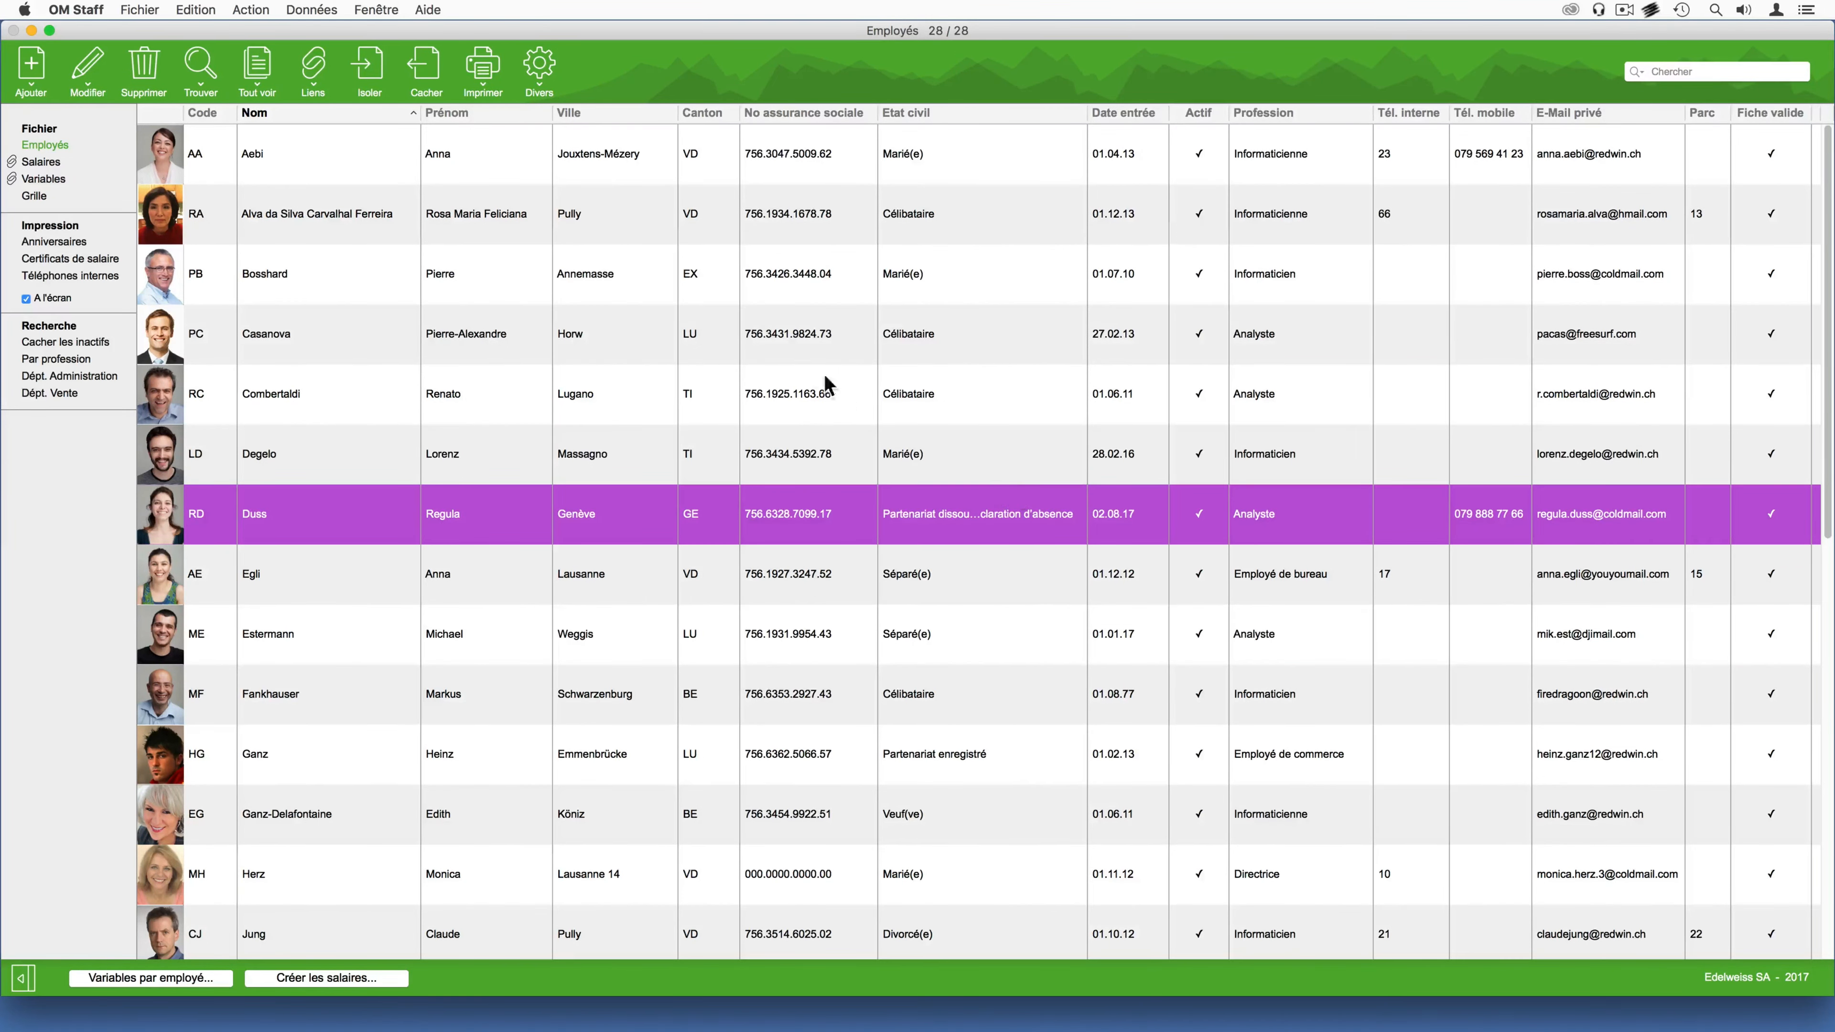
Step: In the Ensembles list, select Salaire horaire and Salaire horaire avec droit aux vacances and show their linked employees
click(312, 11)
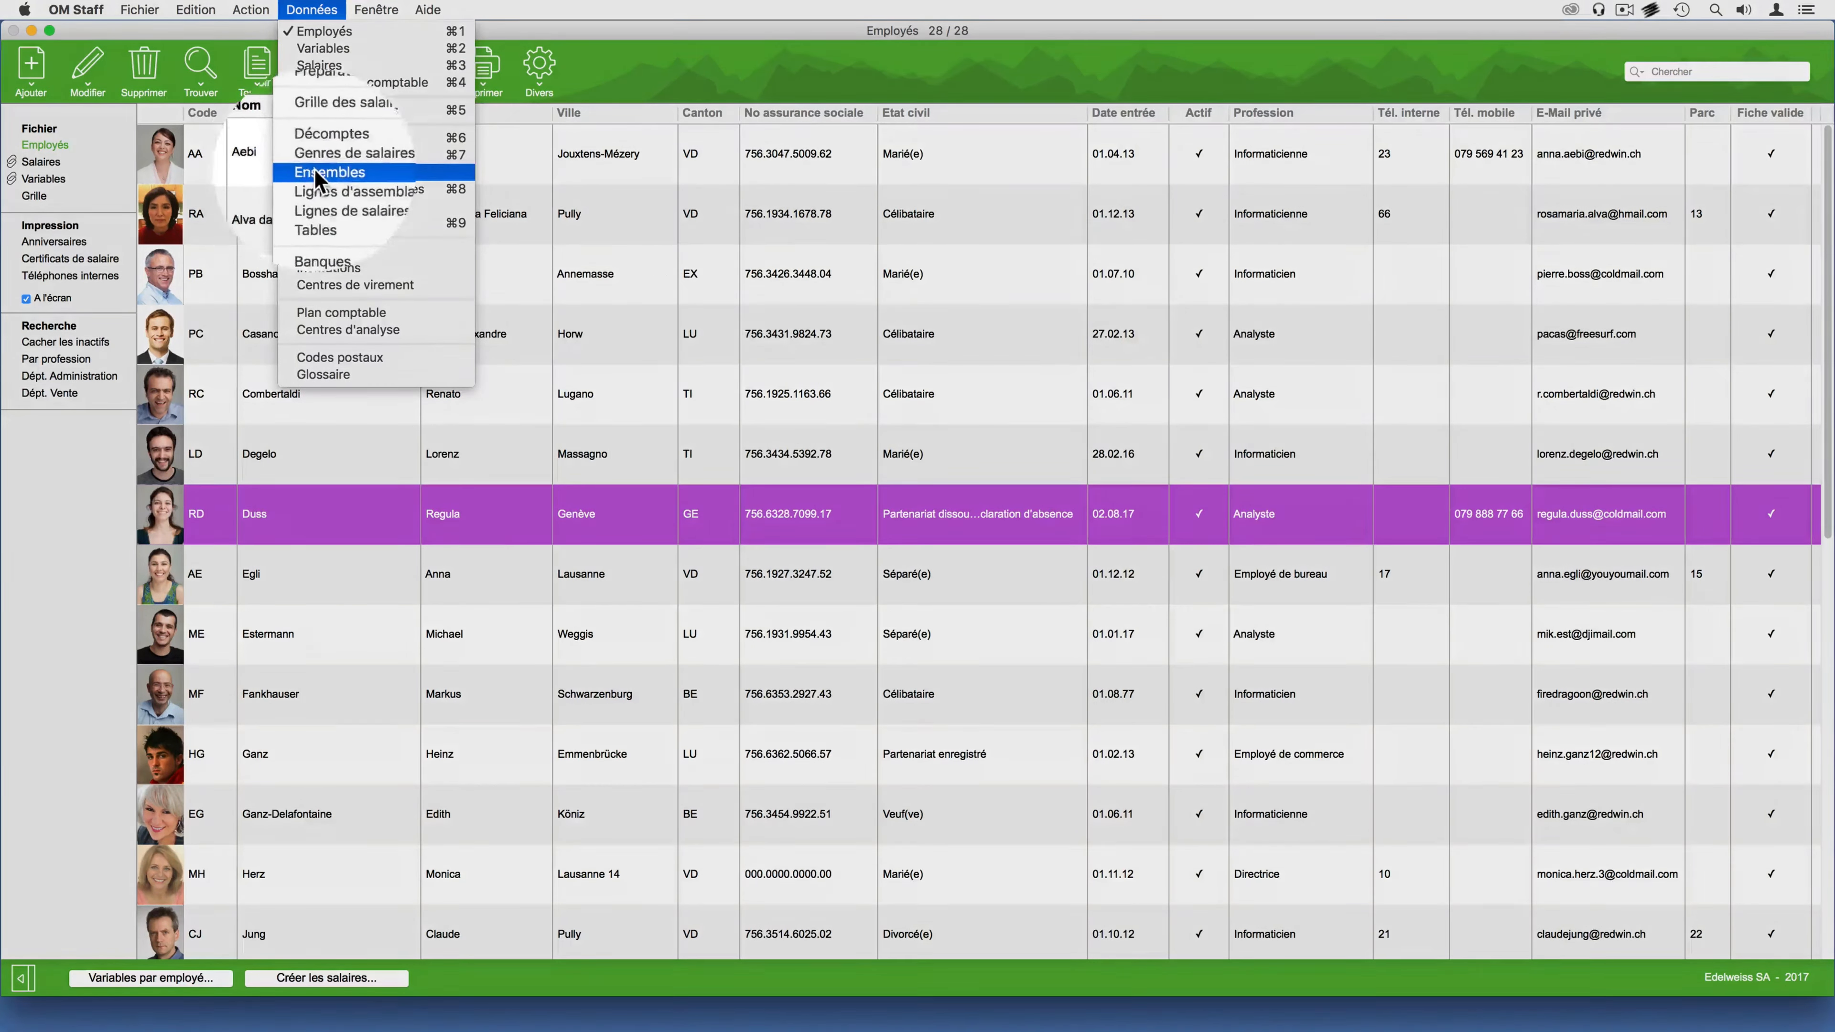
click(316, 174)
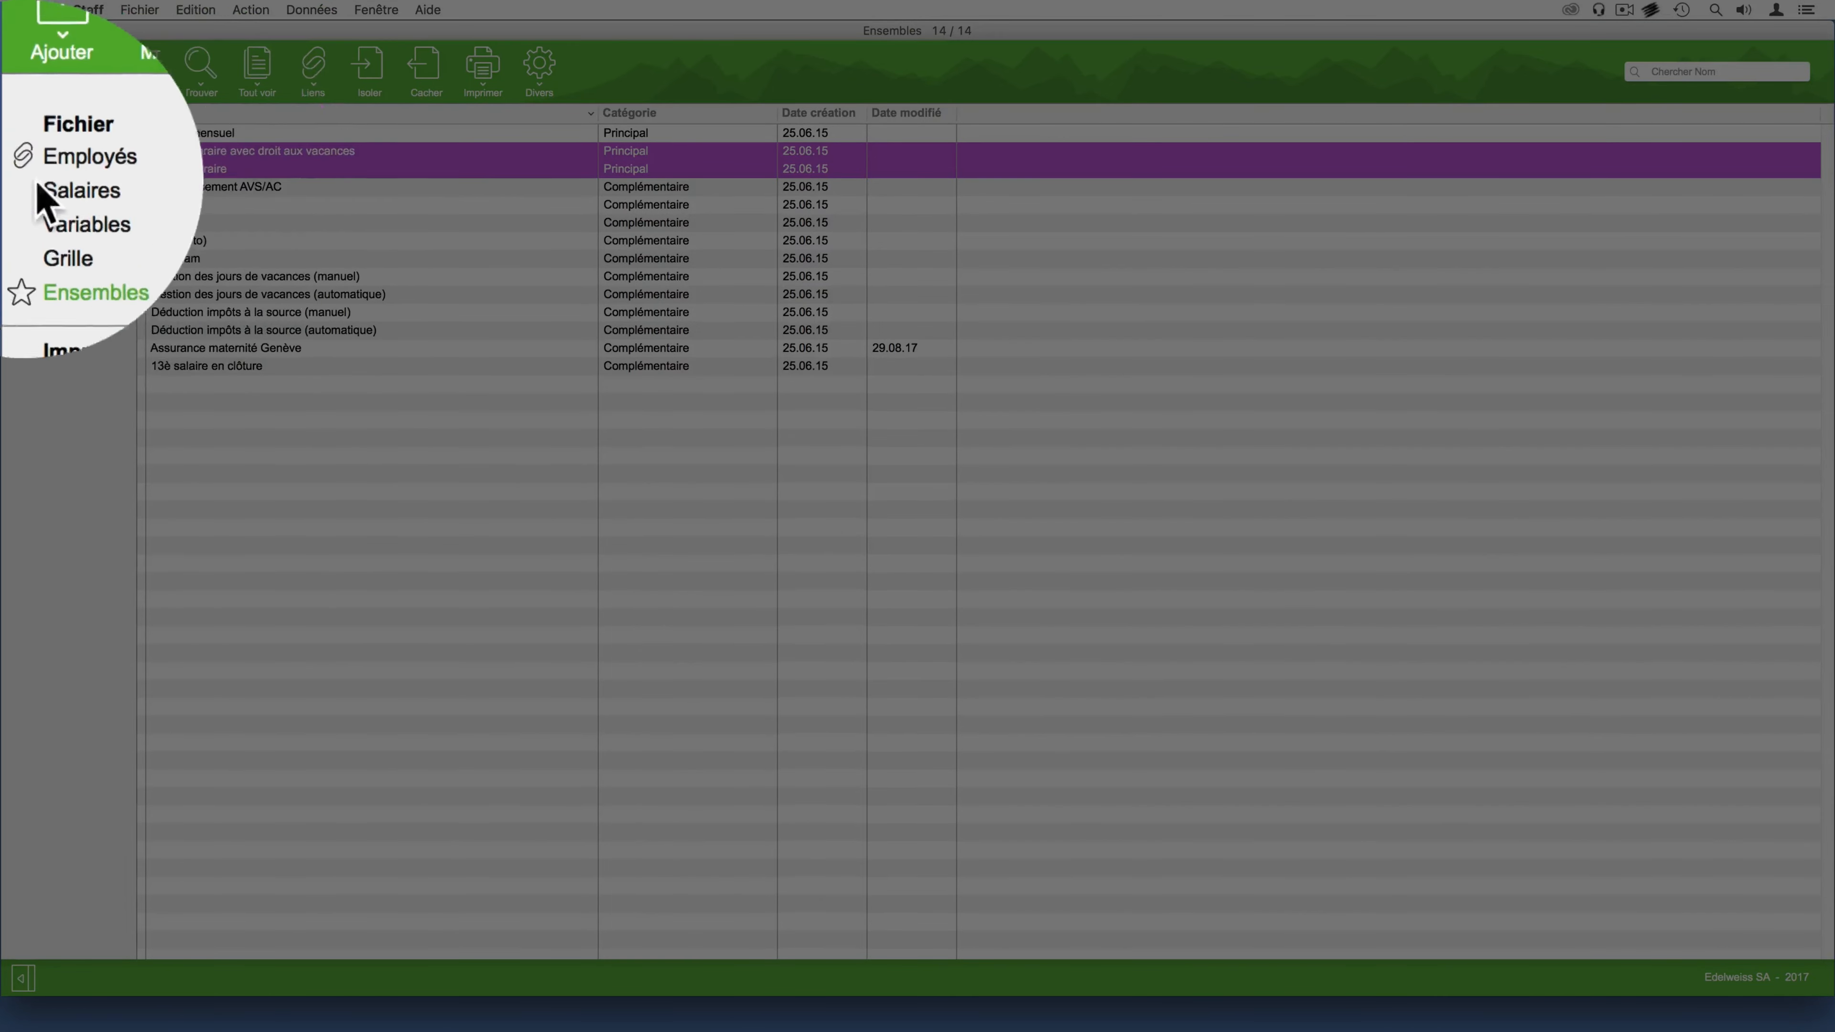
click(14, 145)
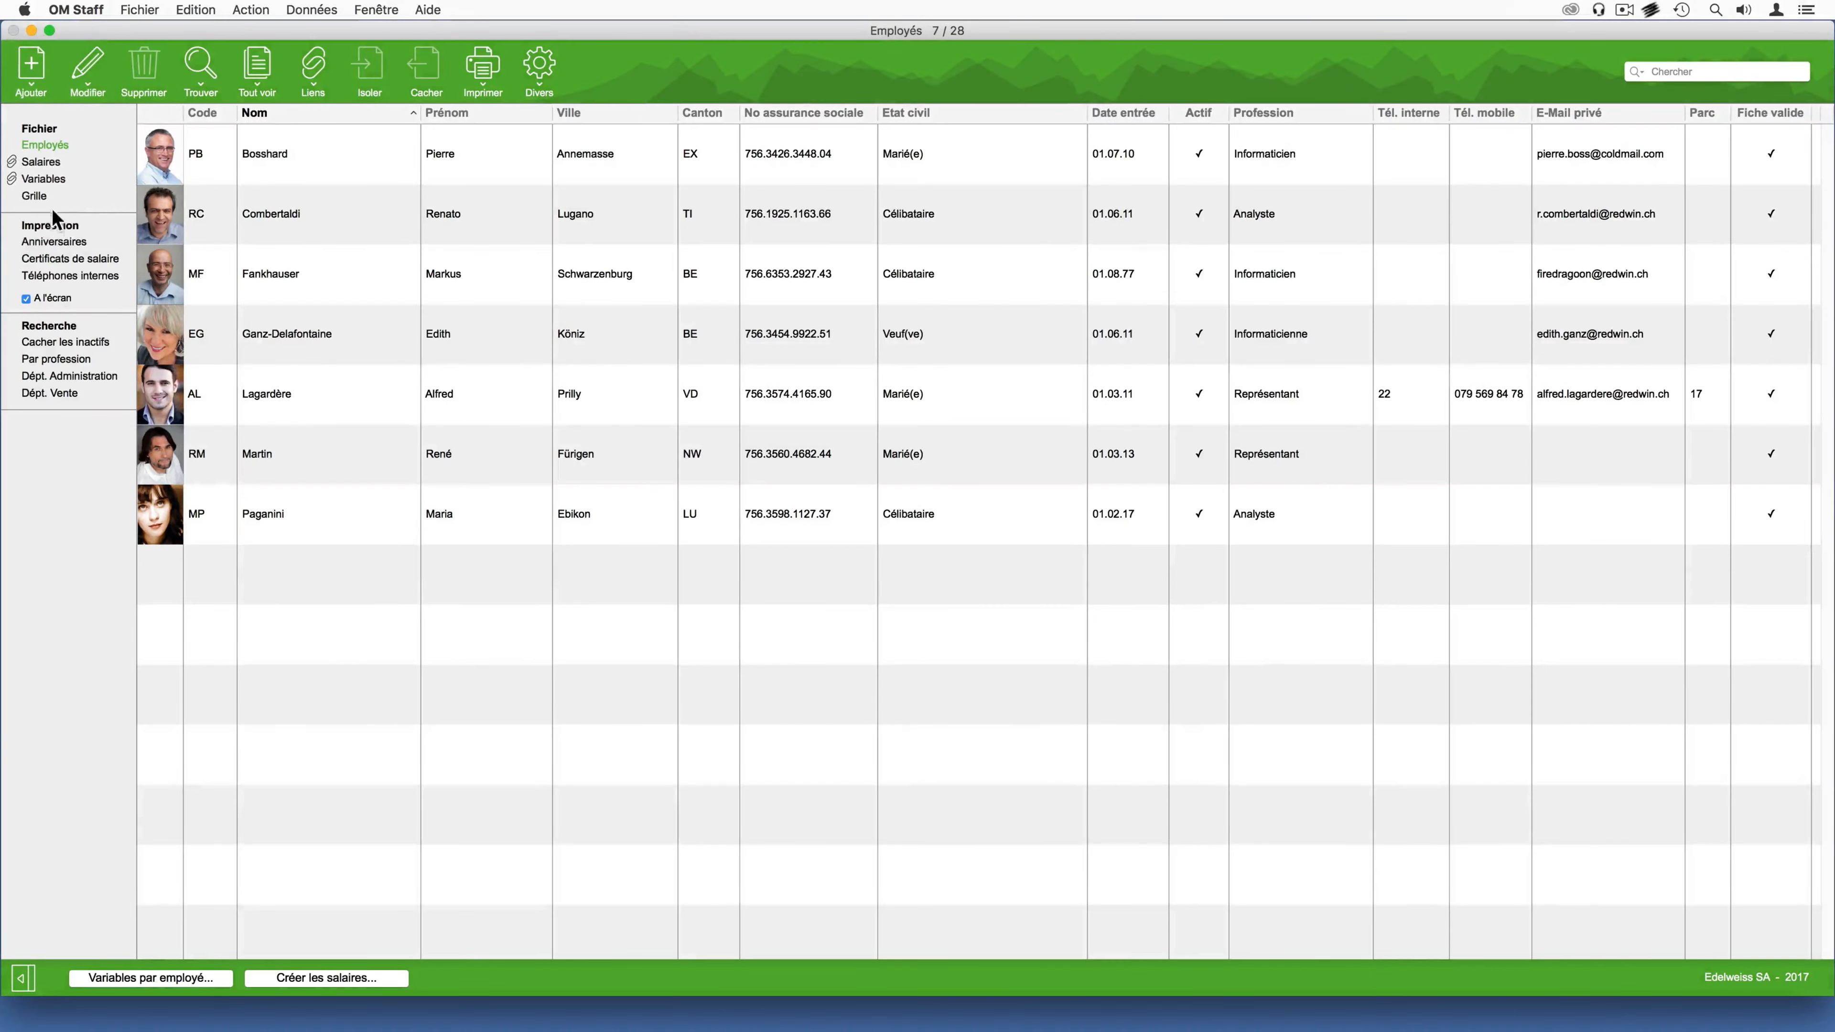
Step: Open employee PB's variables and add salary type 1005.00 Salaire horaire (Nb Heures) with a rate of 180
double_click(340, 154)
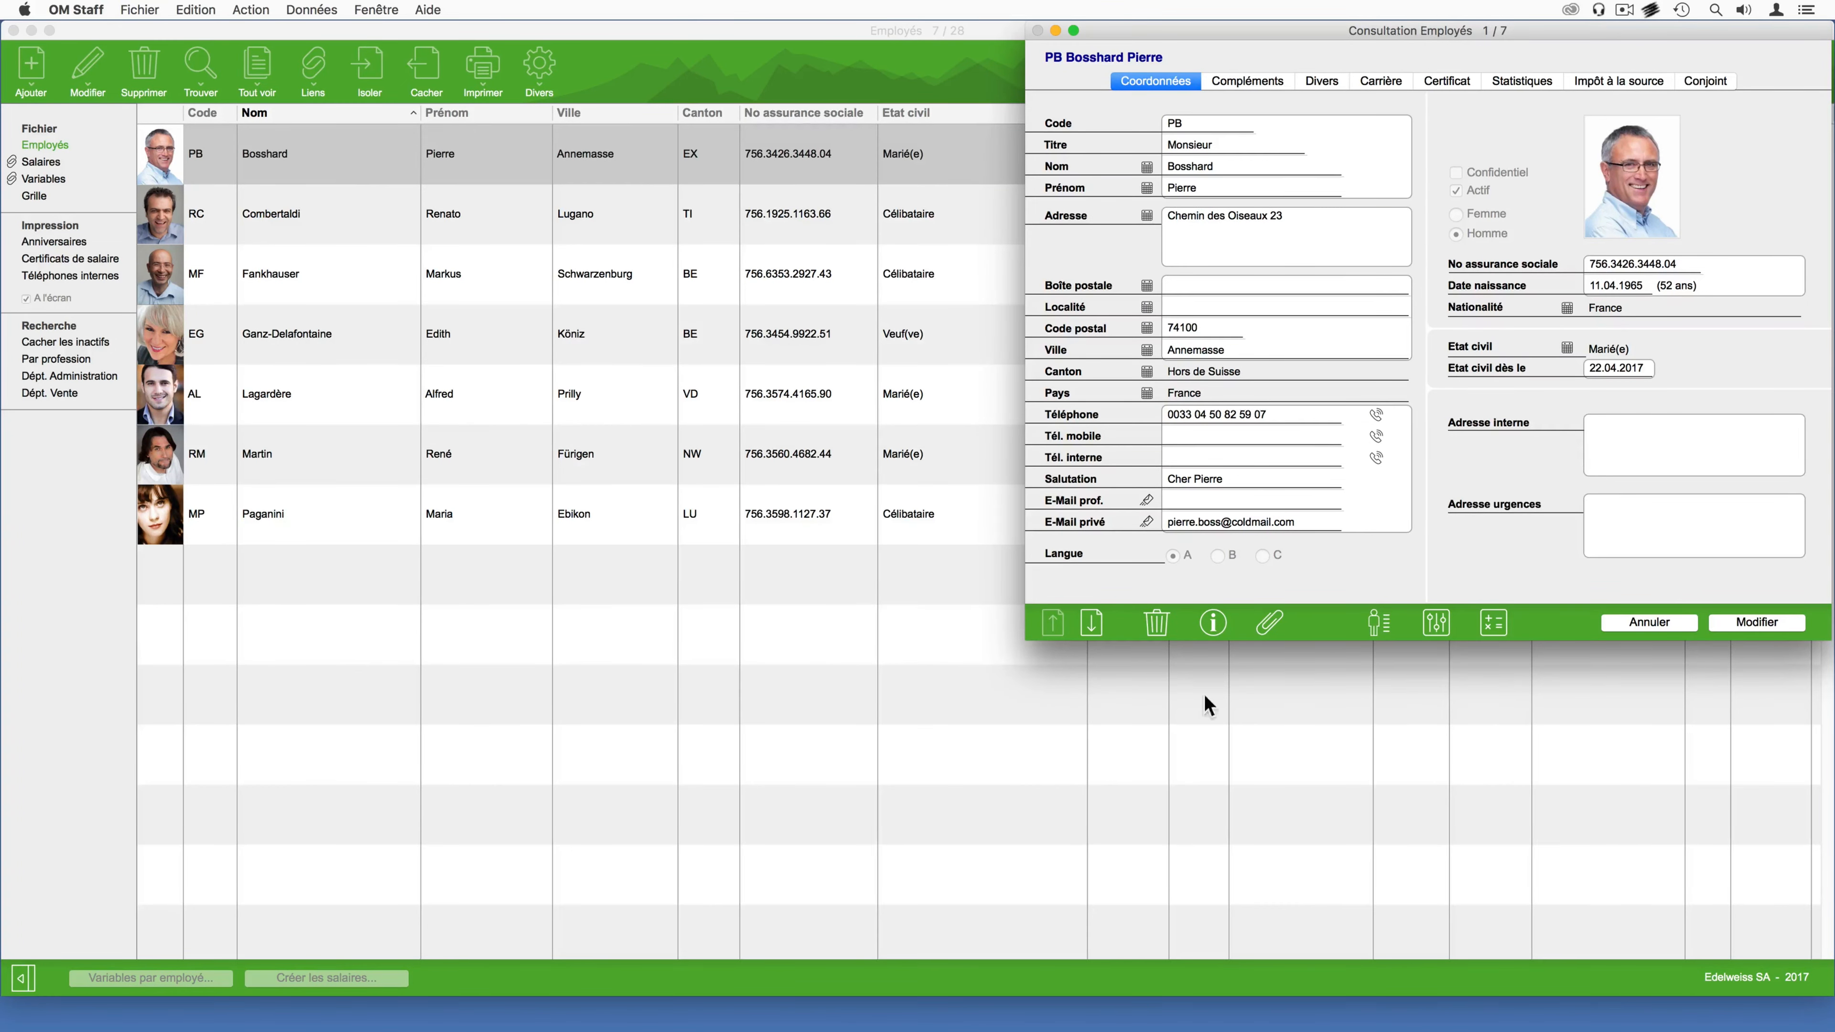
click(1435, 622)
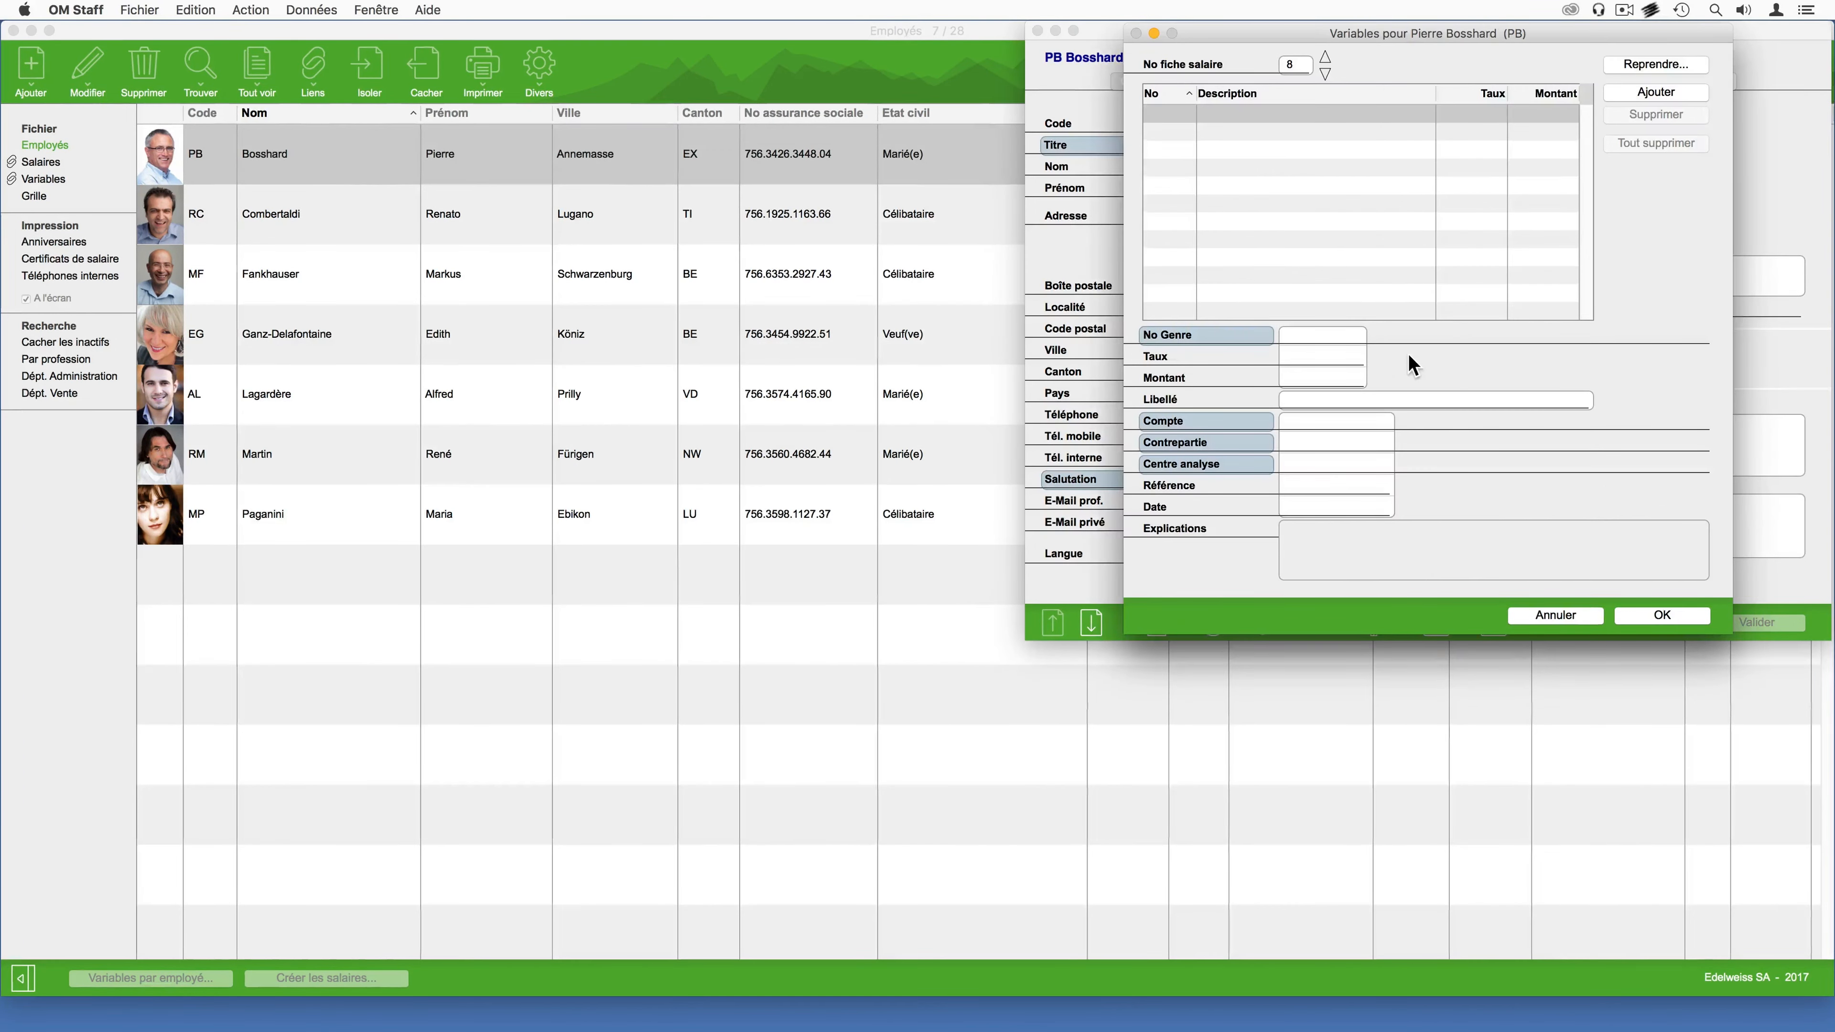
text(1005)
key(Tab)
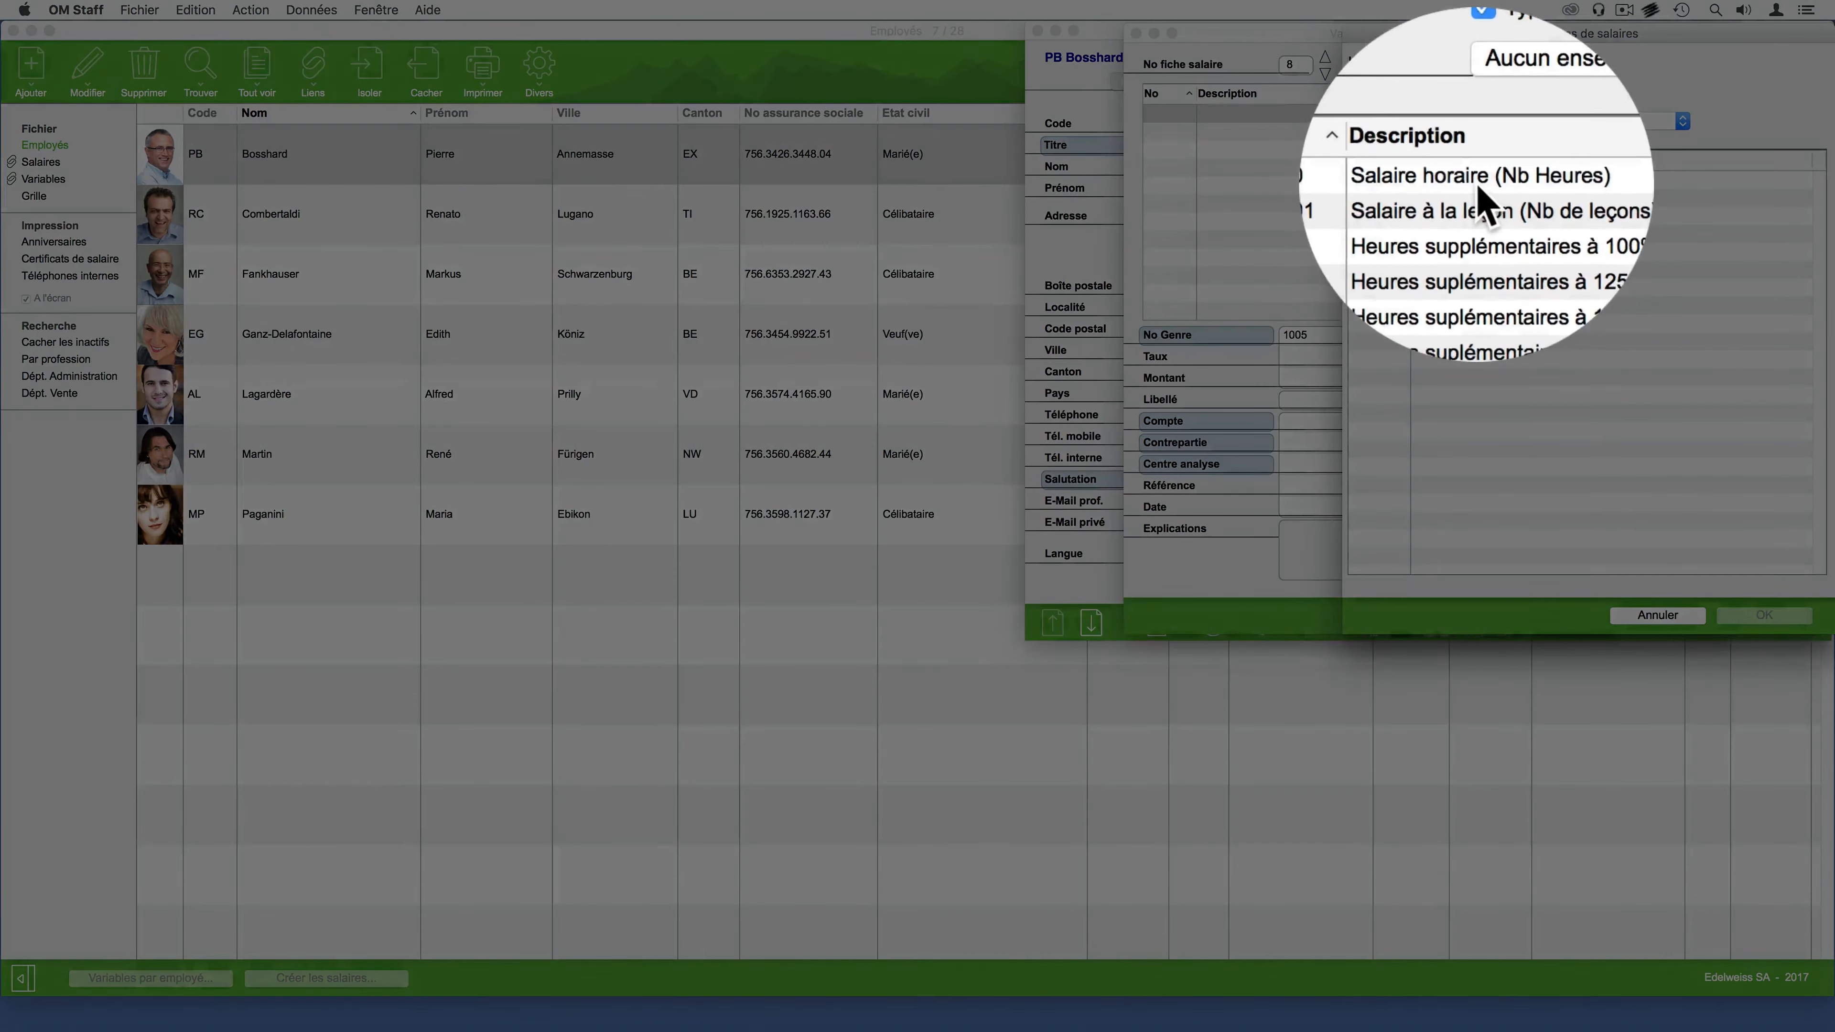
double_click(1474, 180)
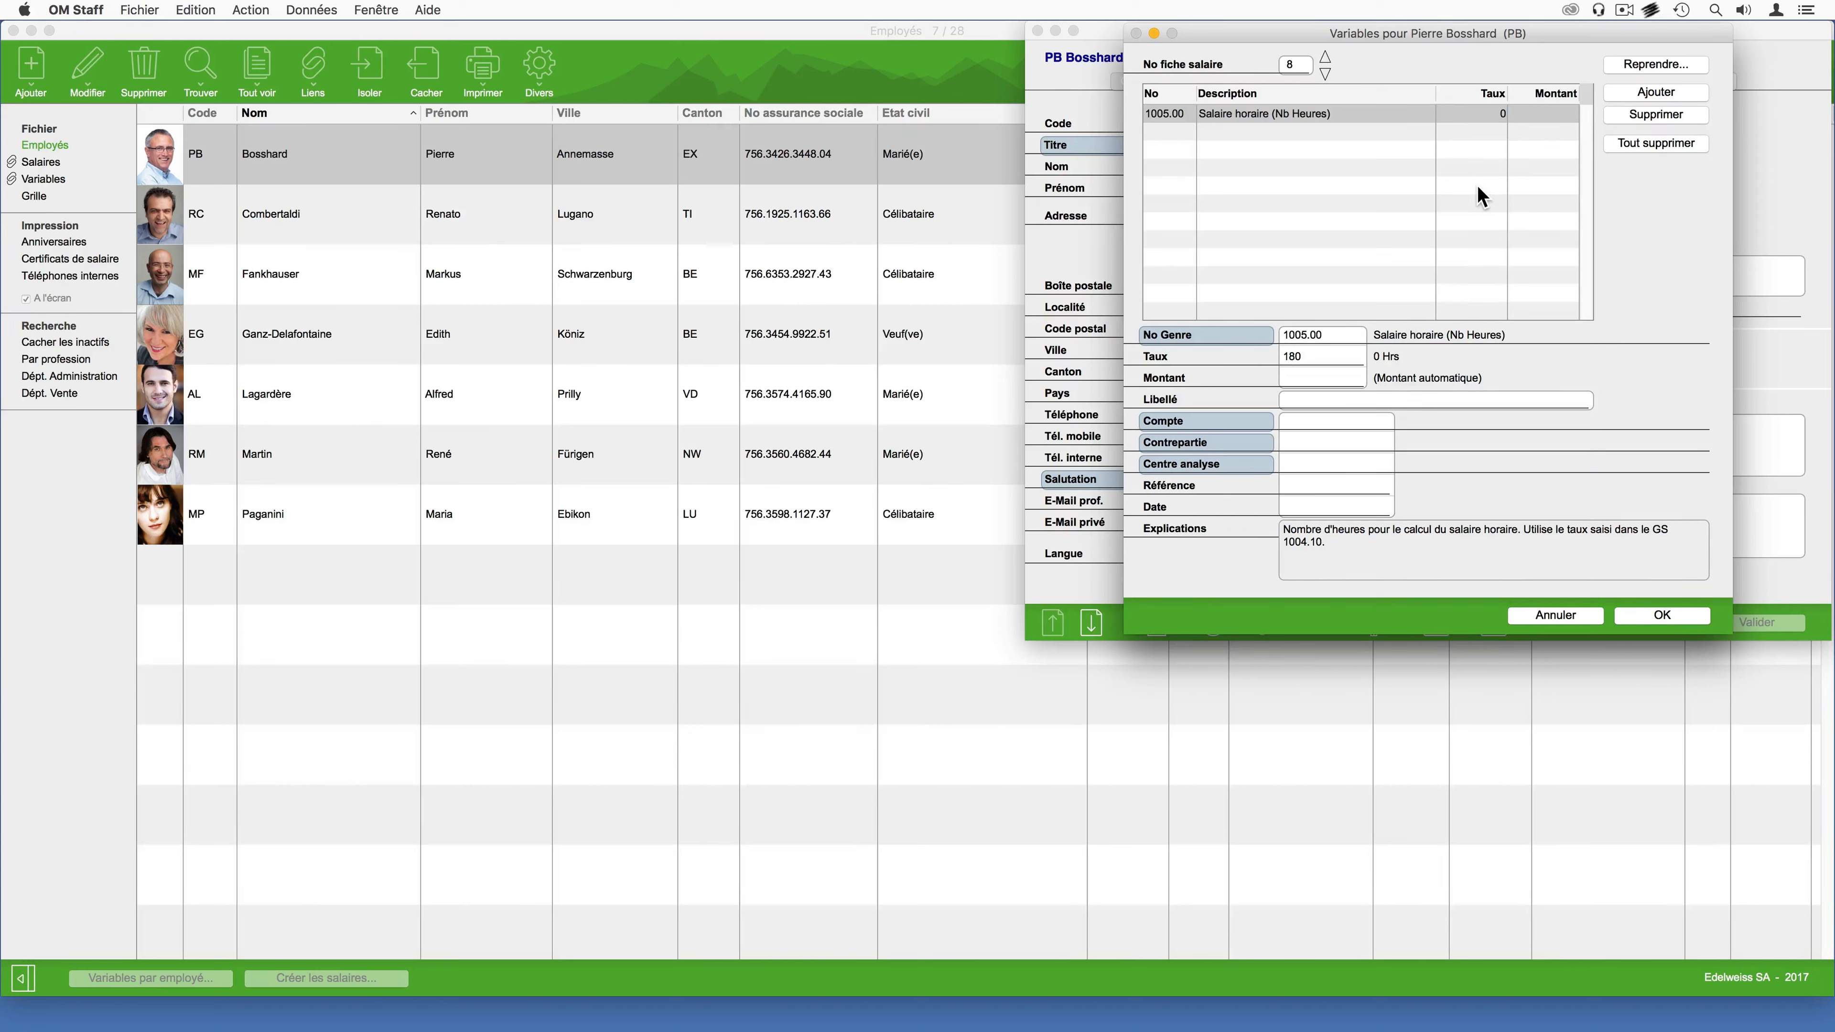
key(Tab)
Step: Add the variable 6002.00 Frais de repas with an amount of 120, and save the variables and employee record
click(1650, 94)
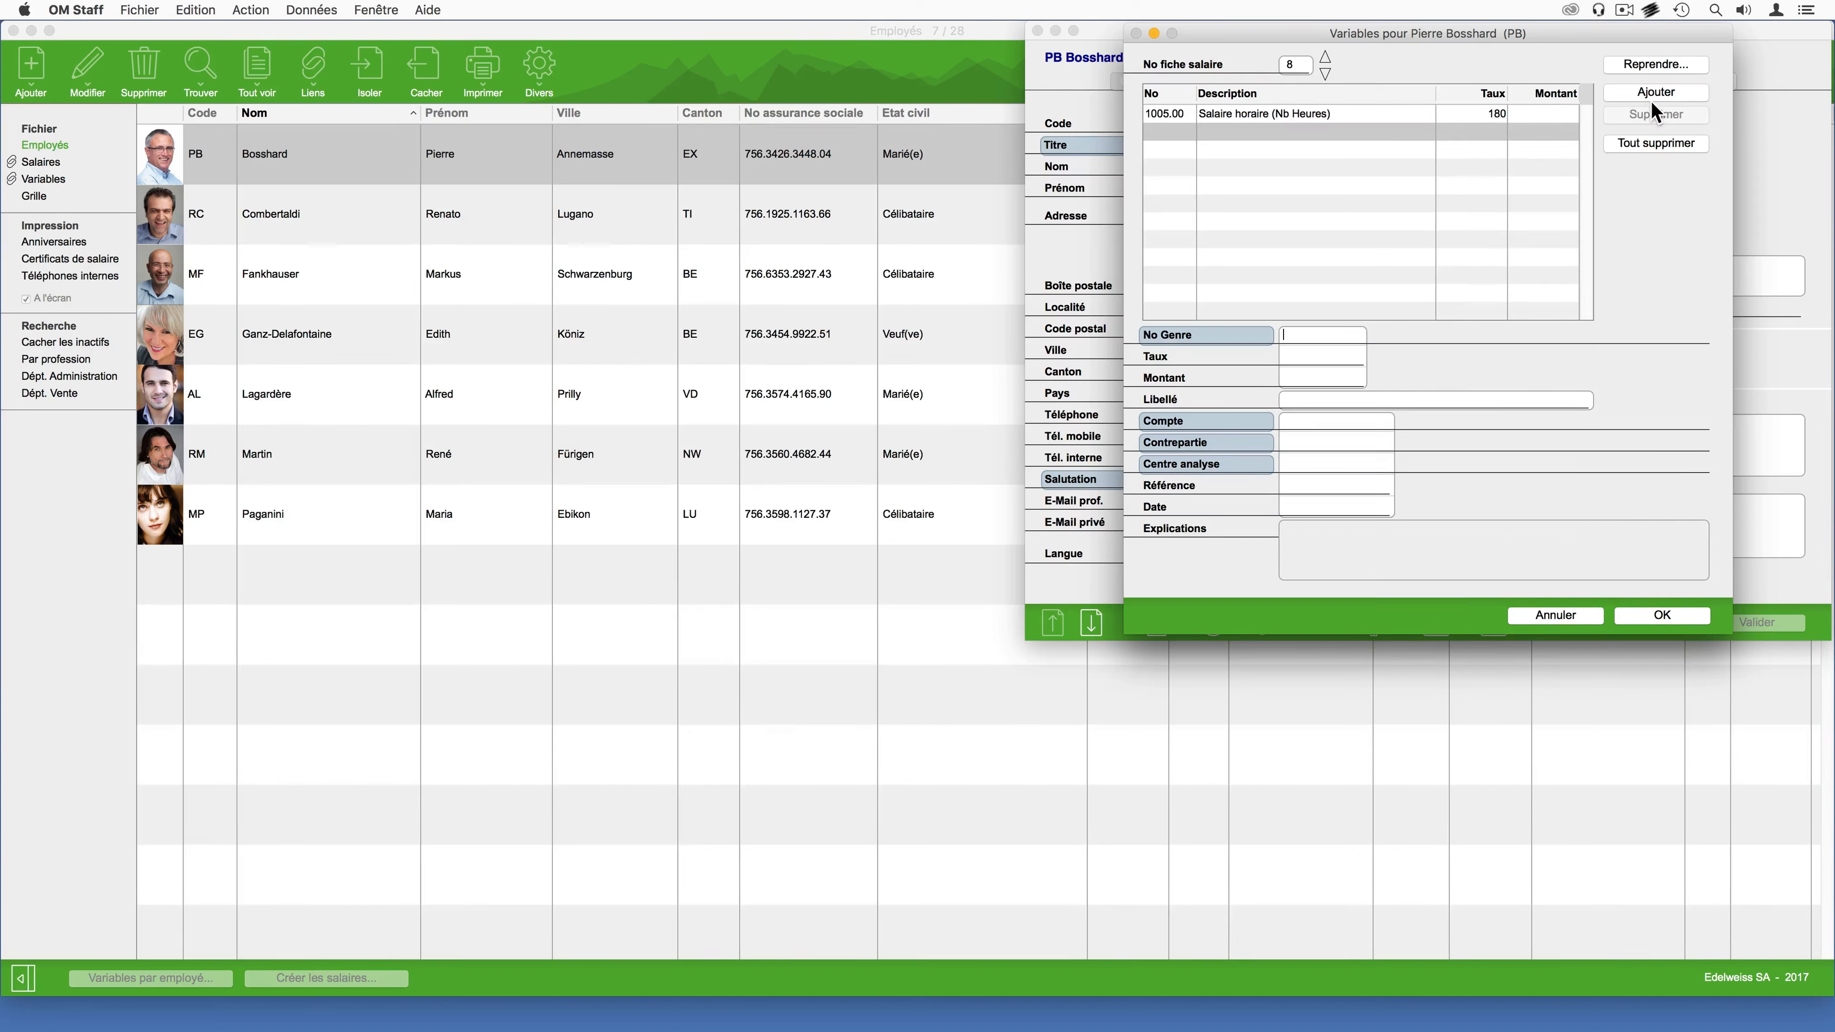
key(Tab)
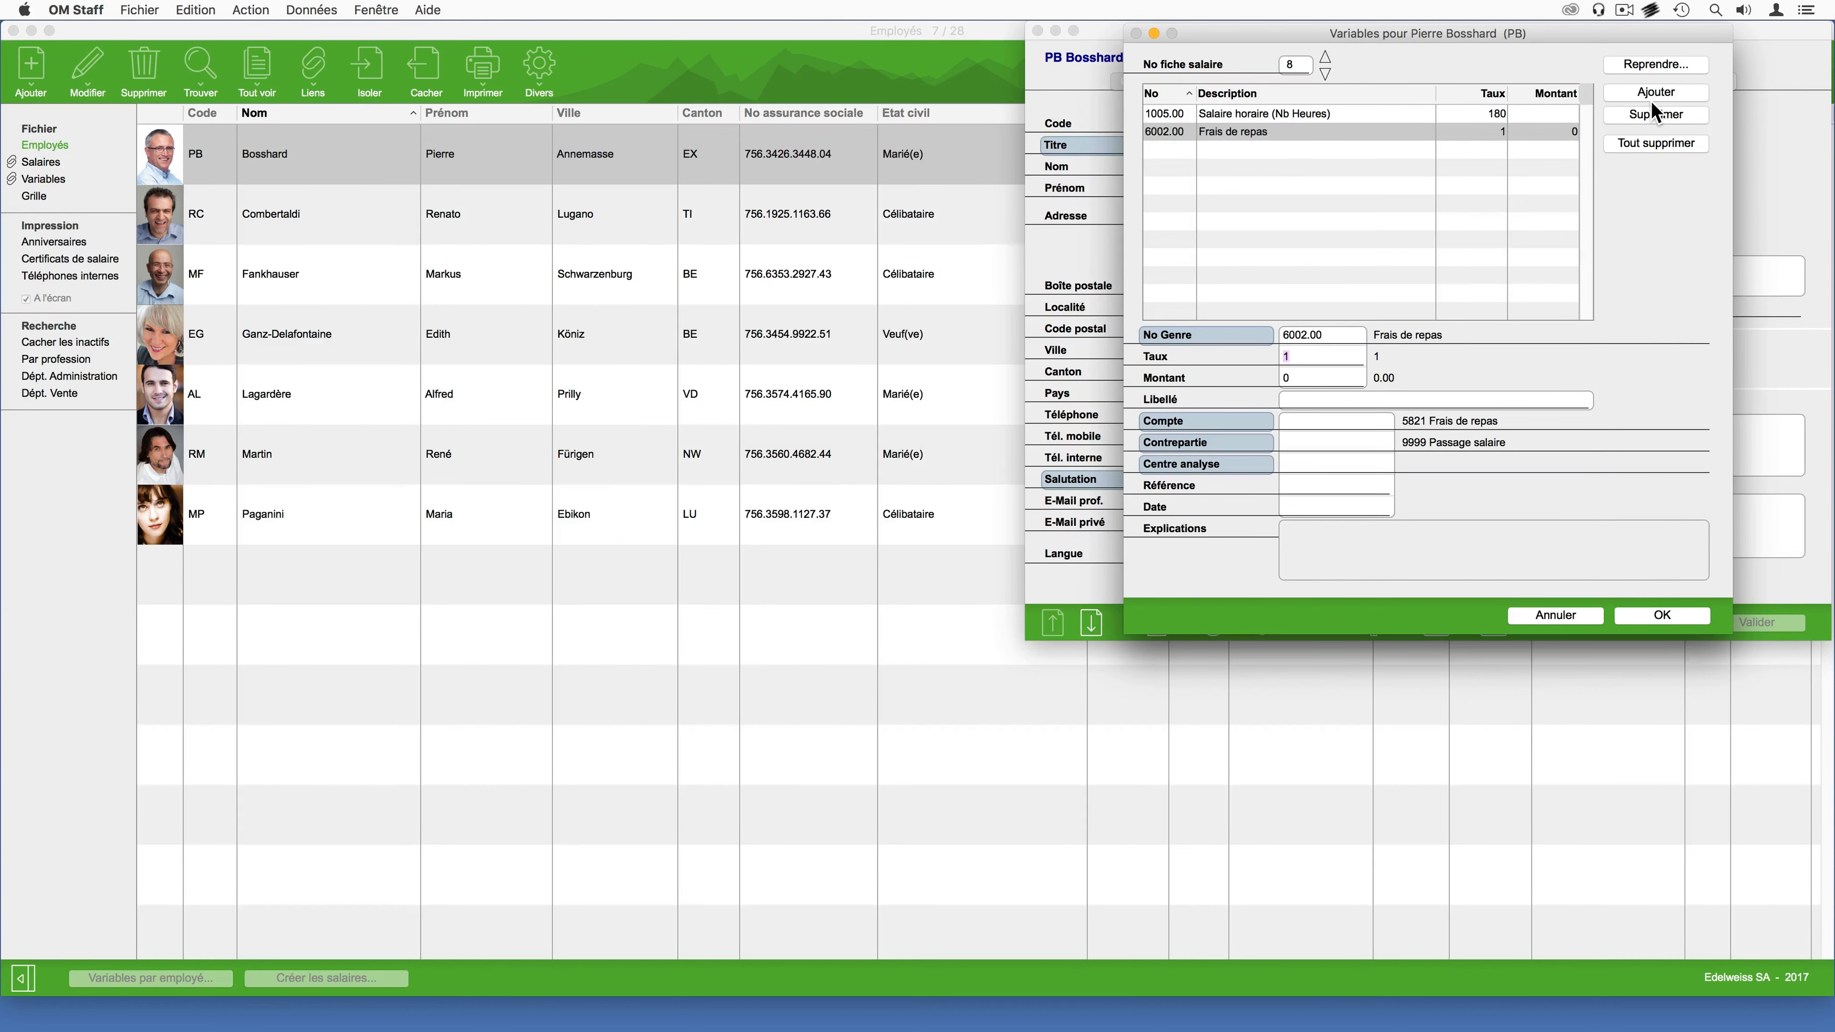
text(120)
key(Tab)
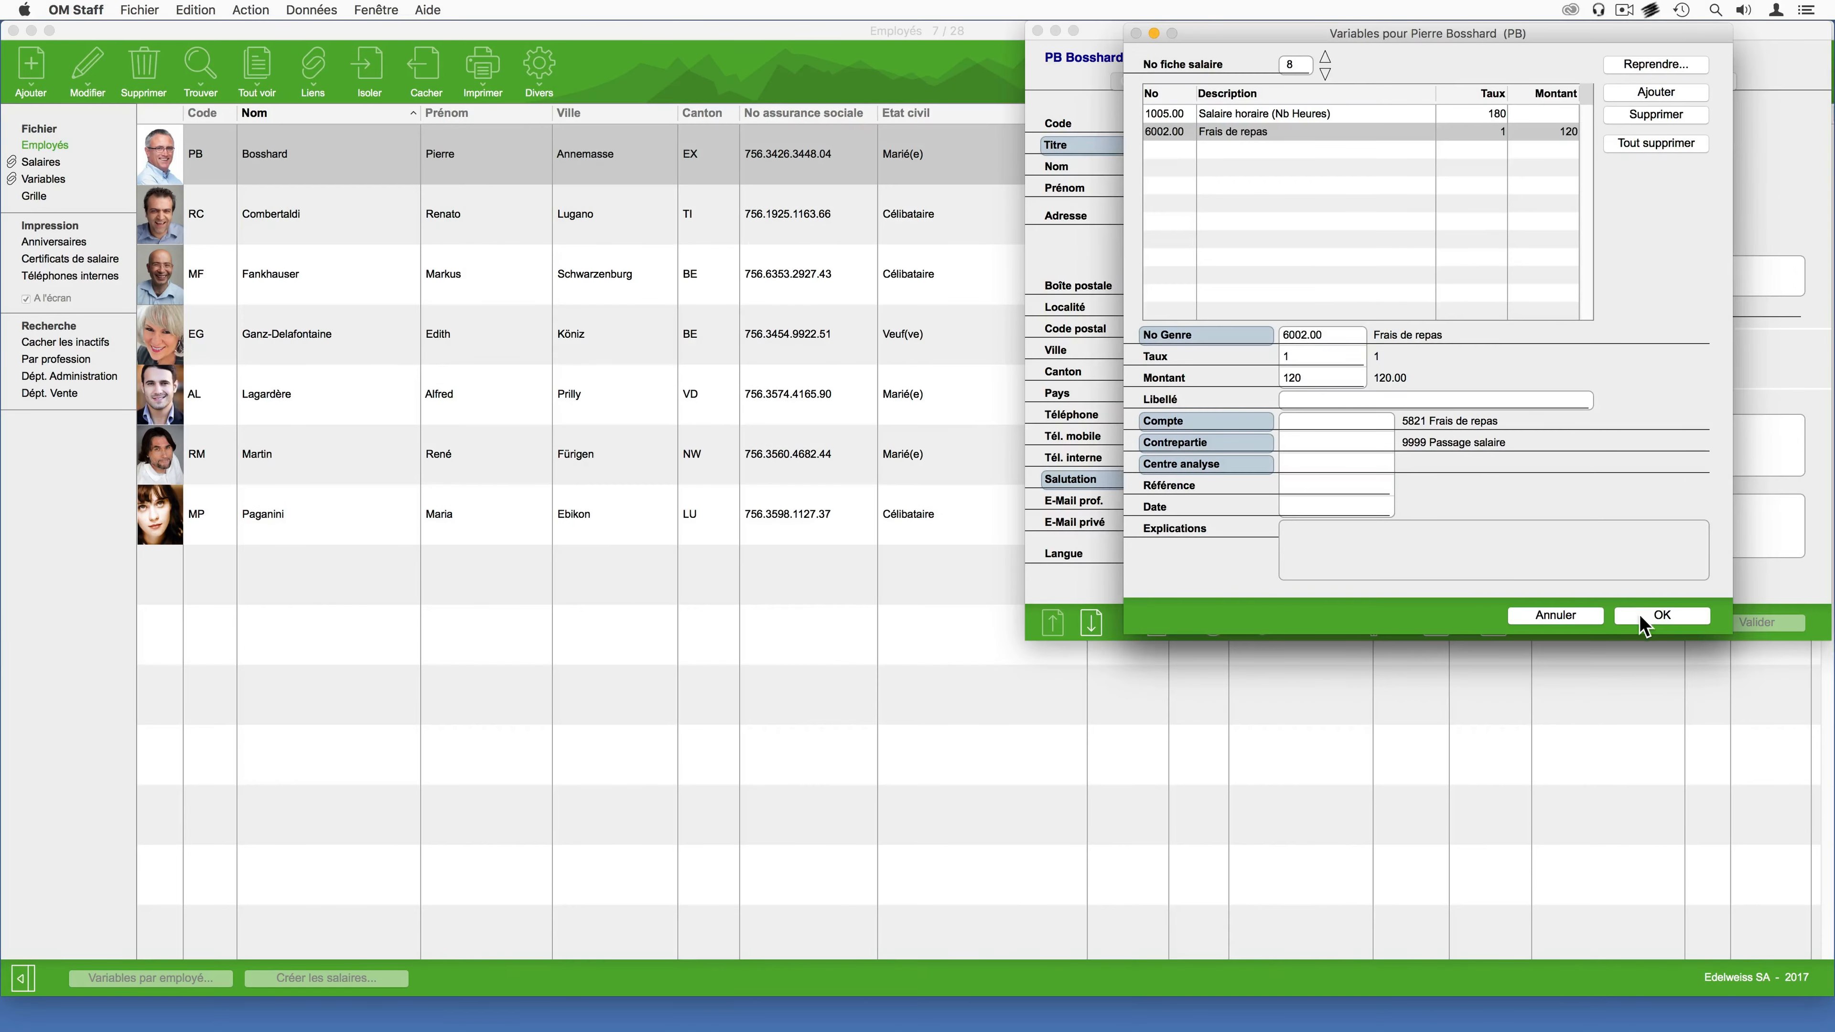
click(1654, 616)
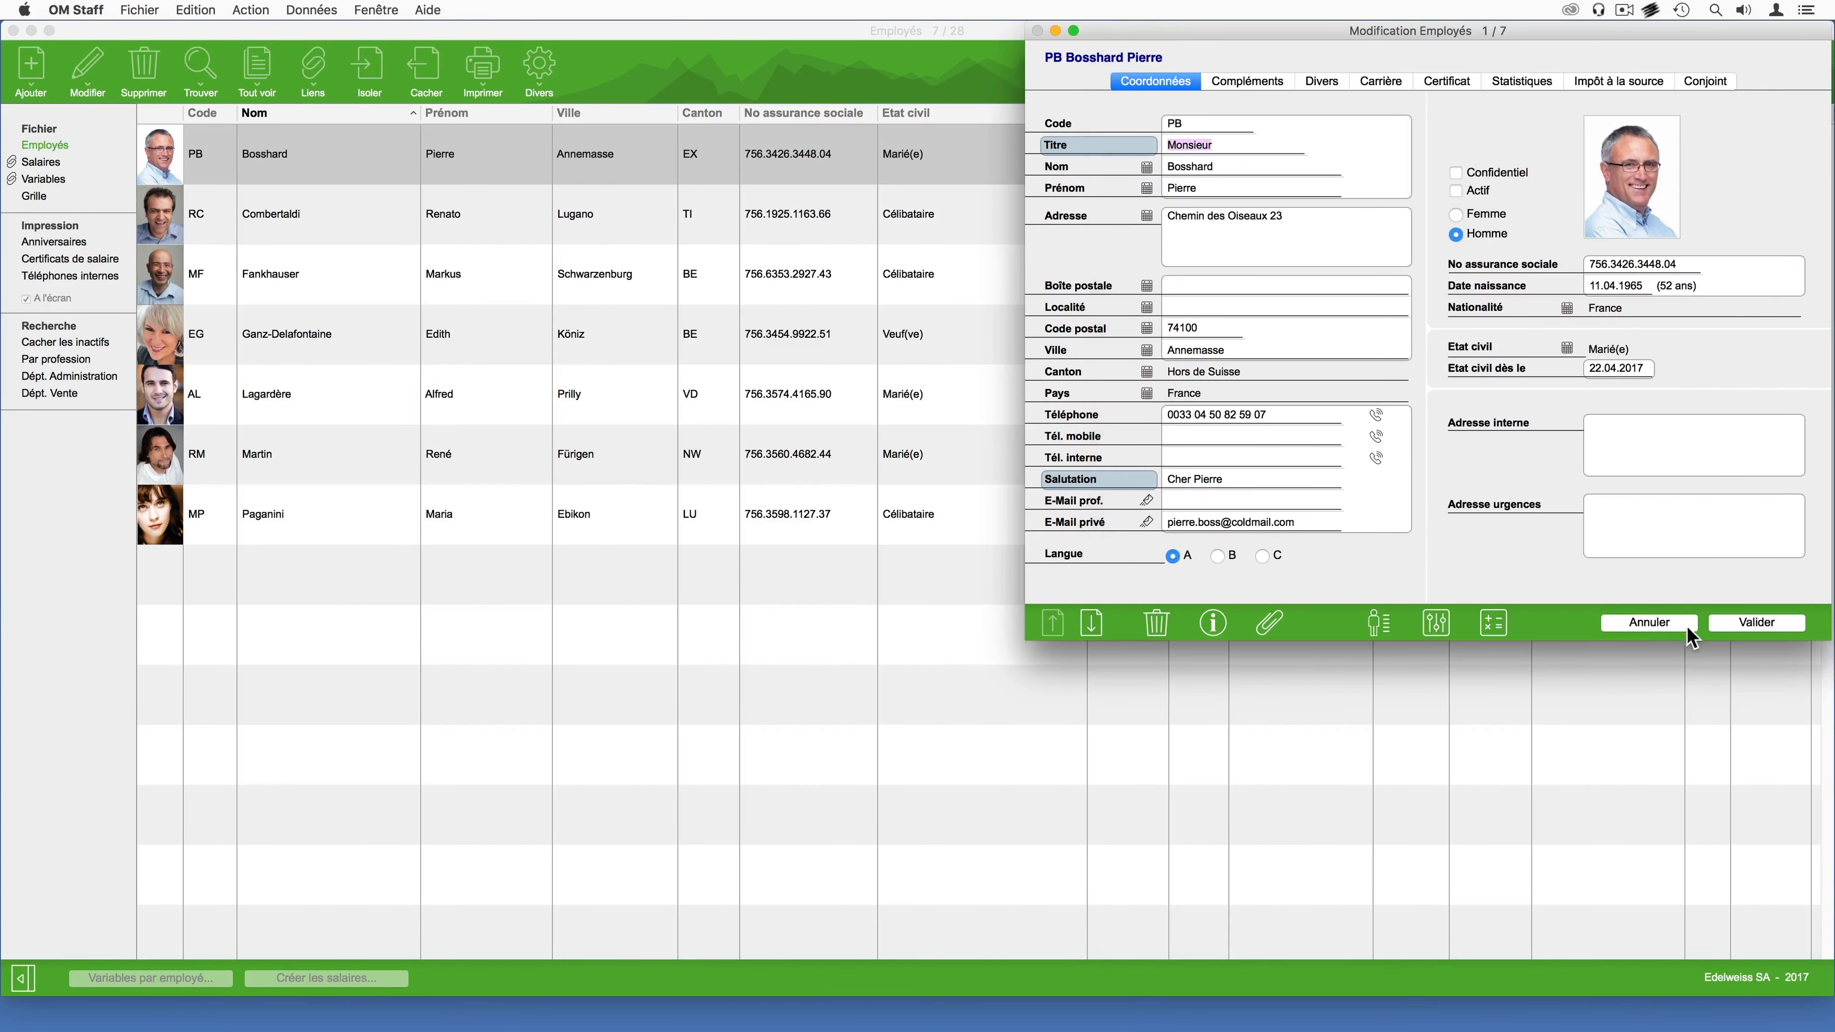
click(1740, 623)
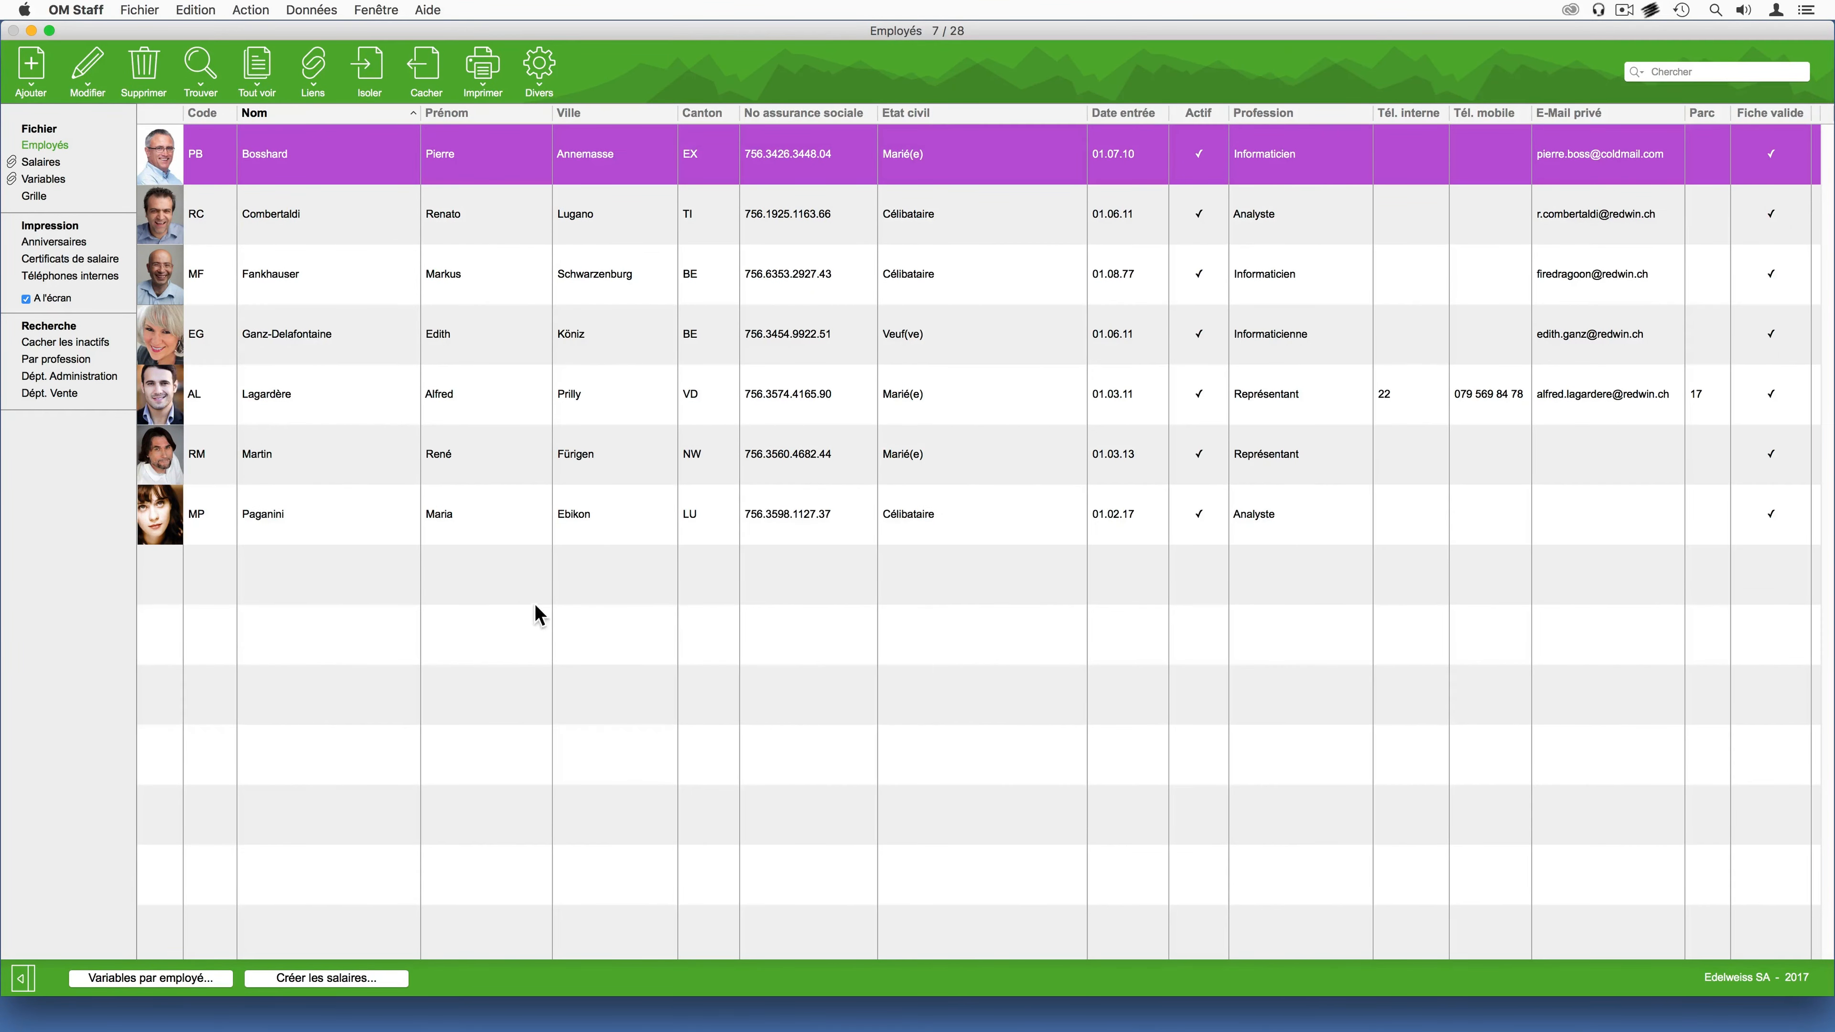
Step: Show all employees in the Employés list again
click(257, 67)
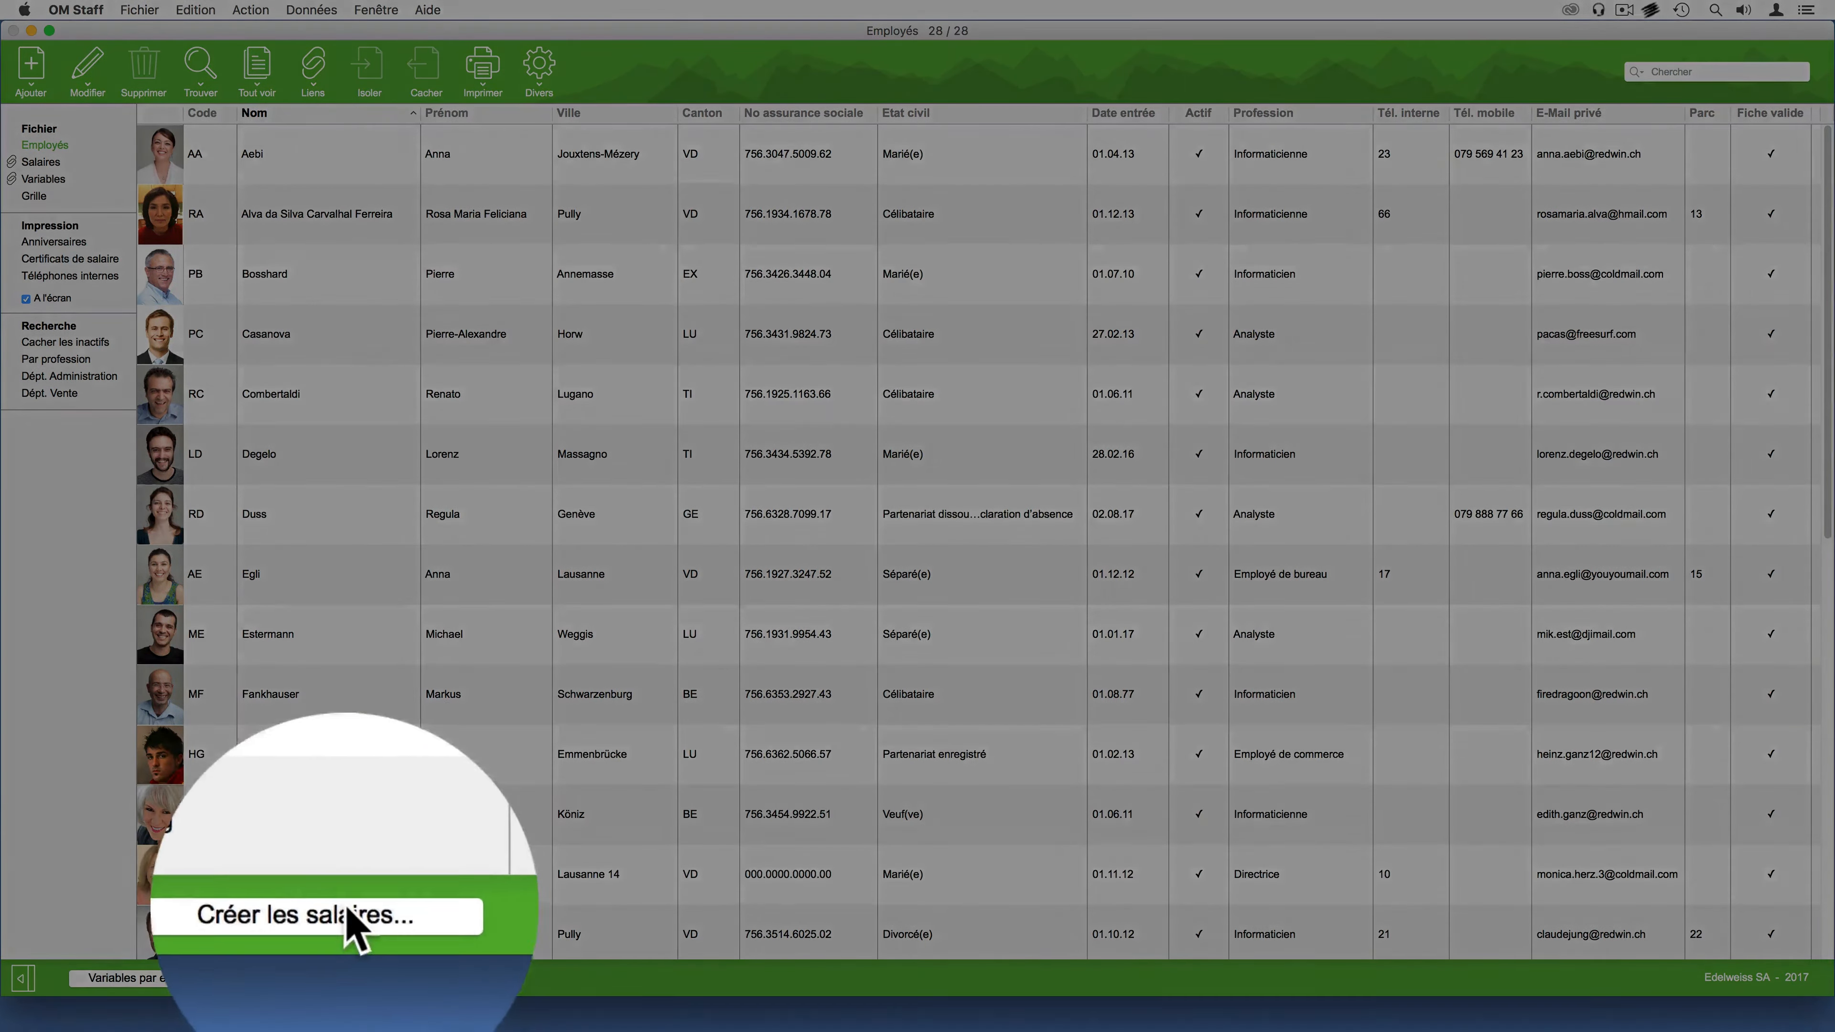
Step: Create the August 2017 salaries for all employees as slip number 8 with accounting date 25.8
click(331, 978)
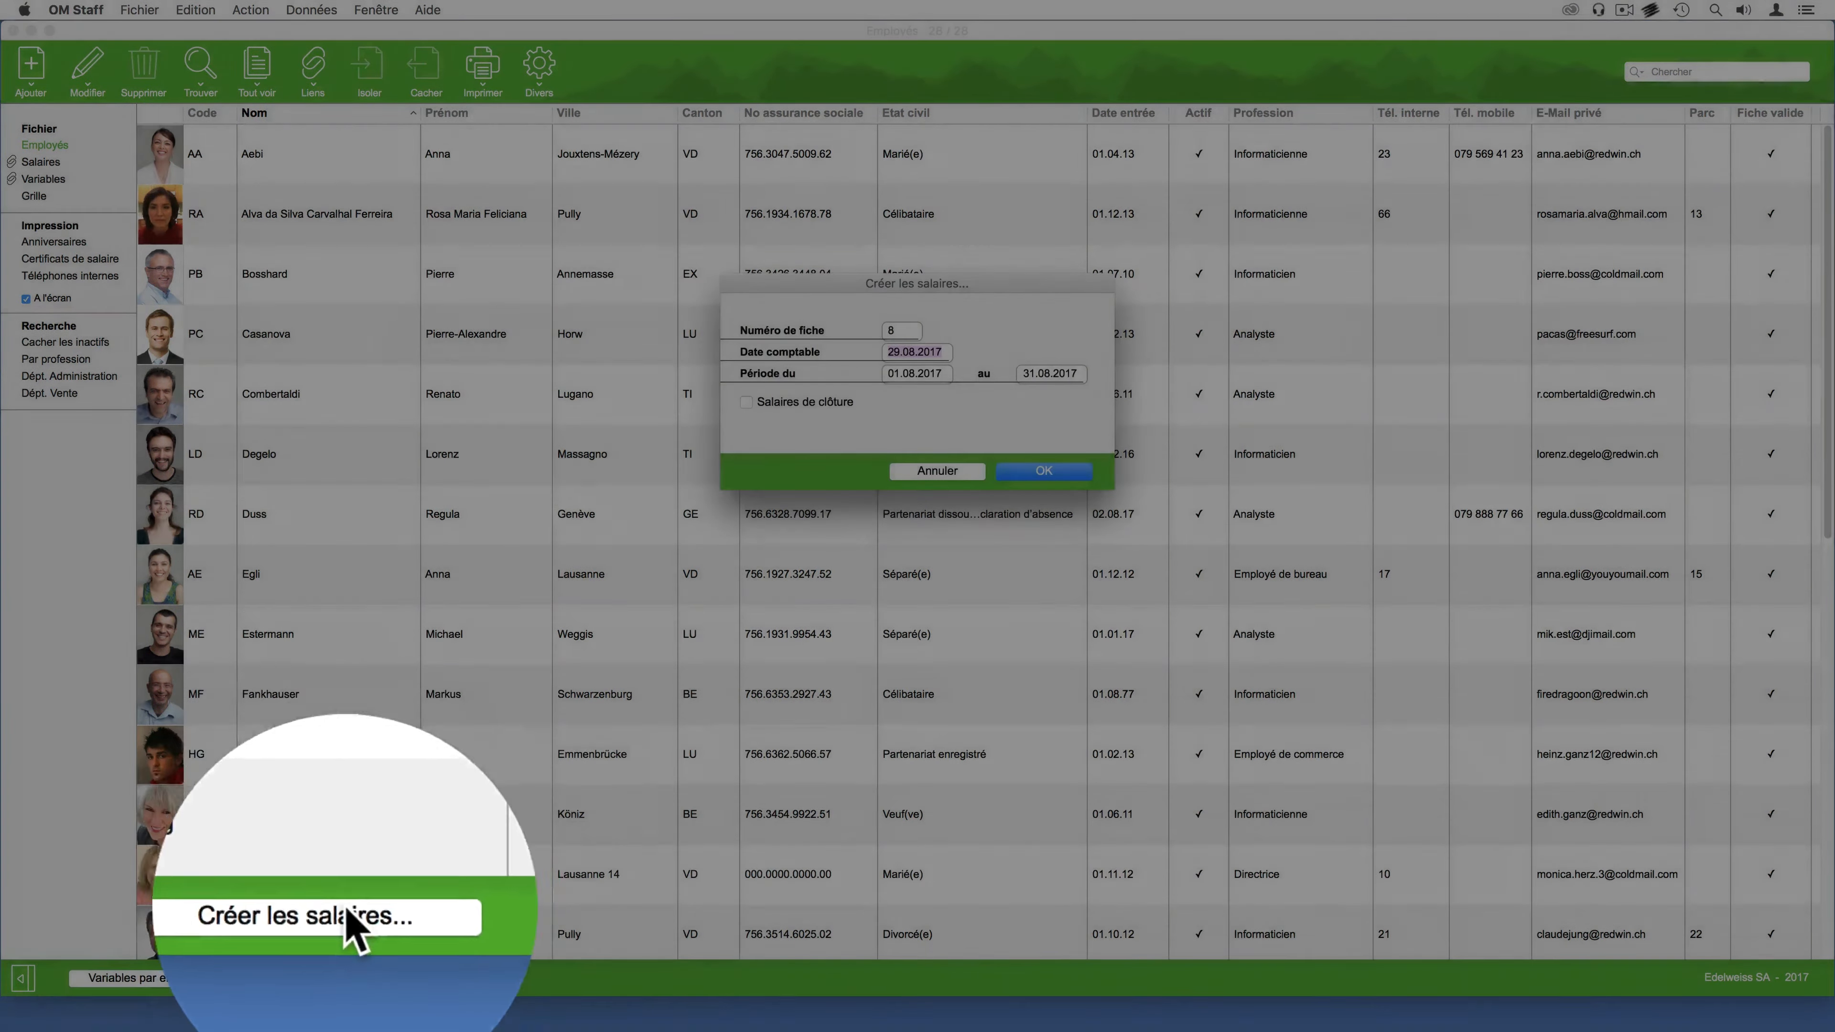
text(25.8)
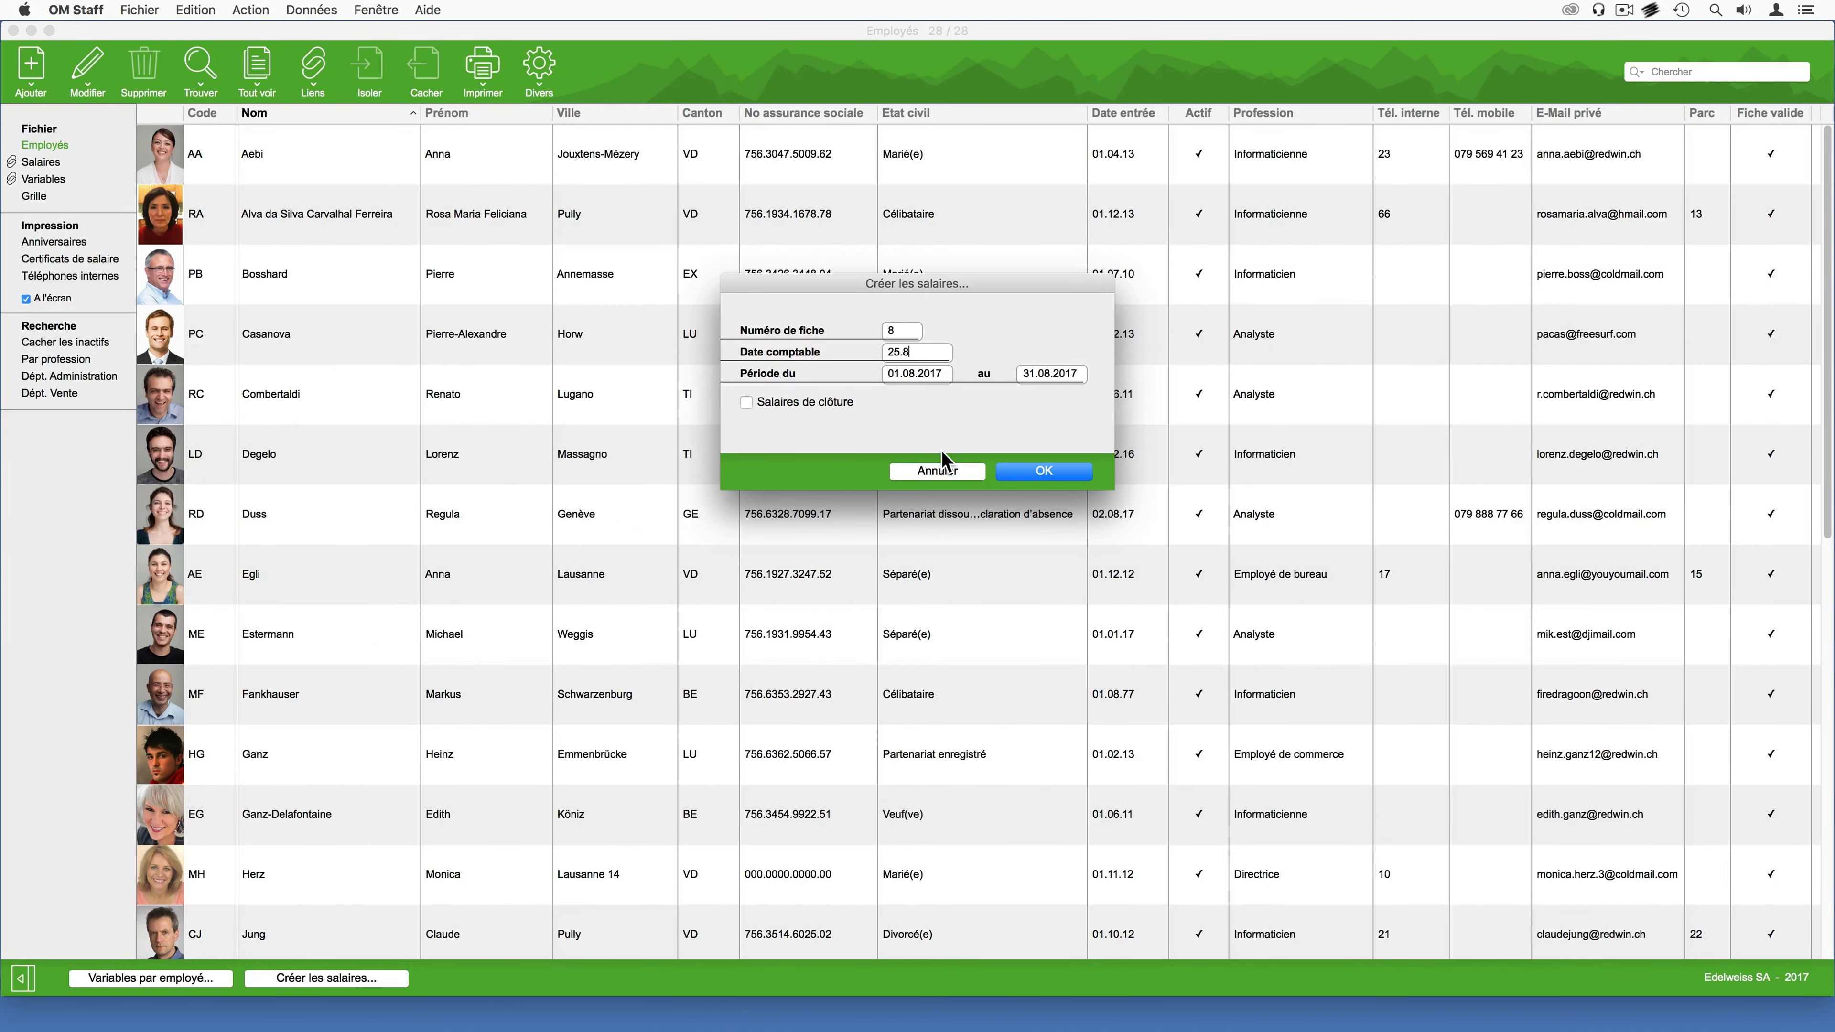
key(Tab)
click(1075, 473)
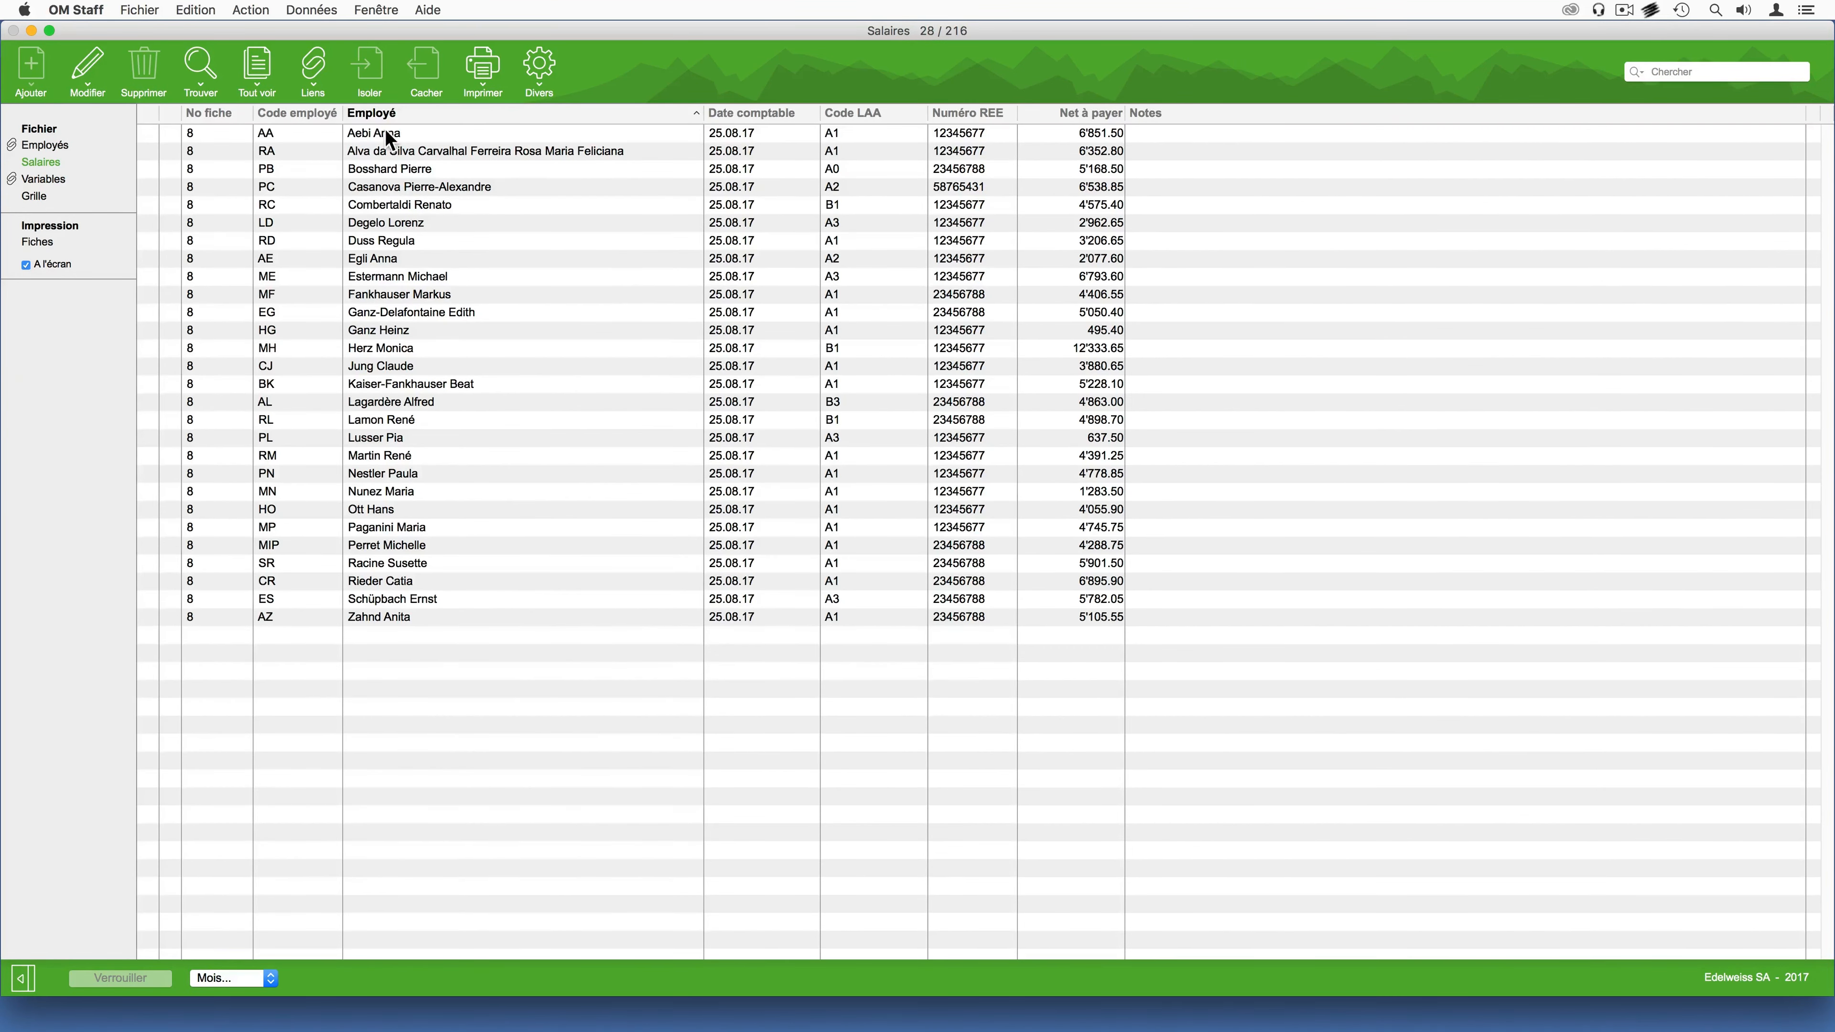
Step: Preview the salary slips of employees AA, RA and PB on screen, page through to the last one, and close the preview
drag(385, 131, 385, 162)
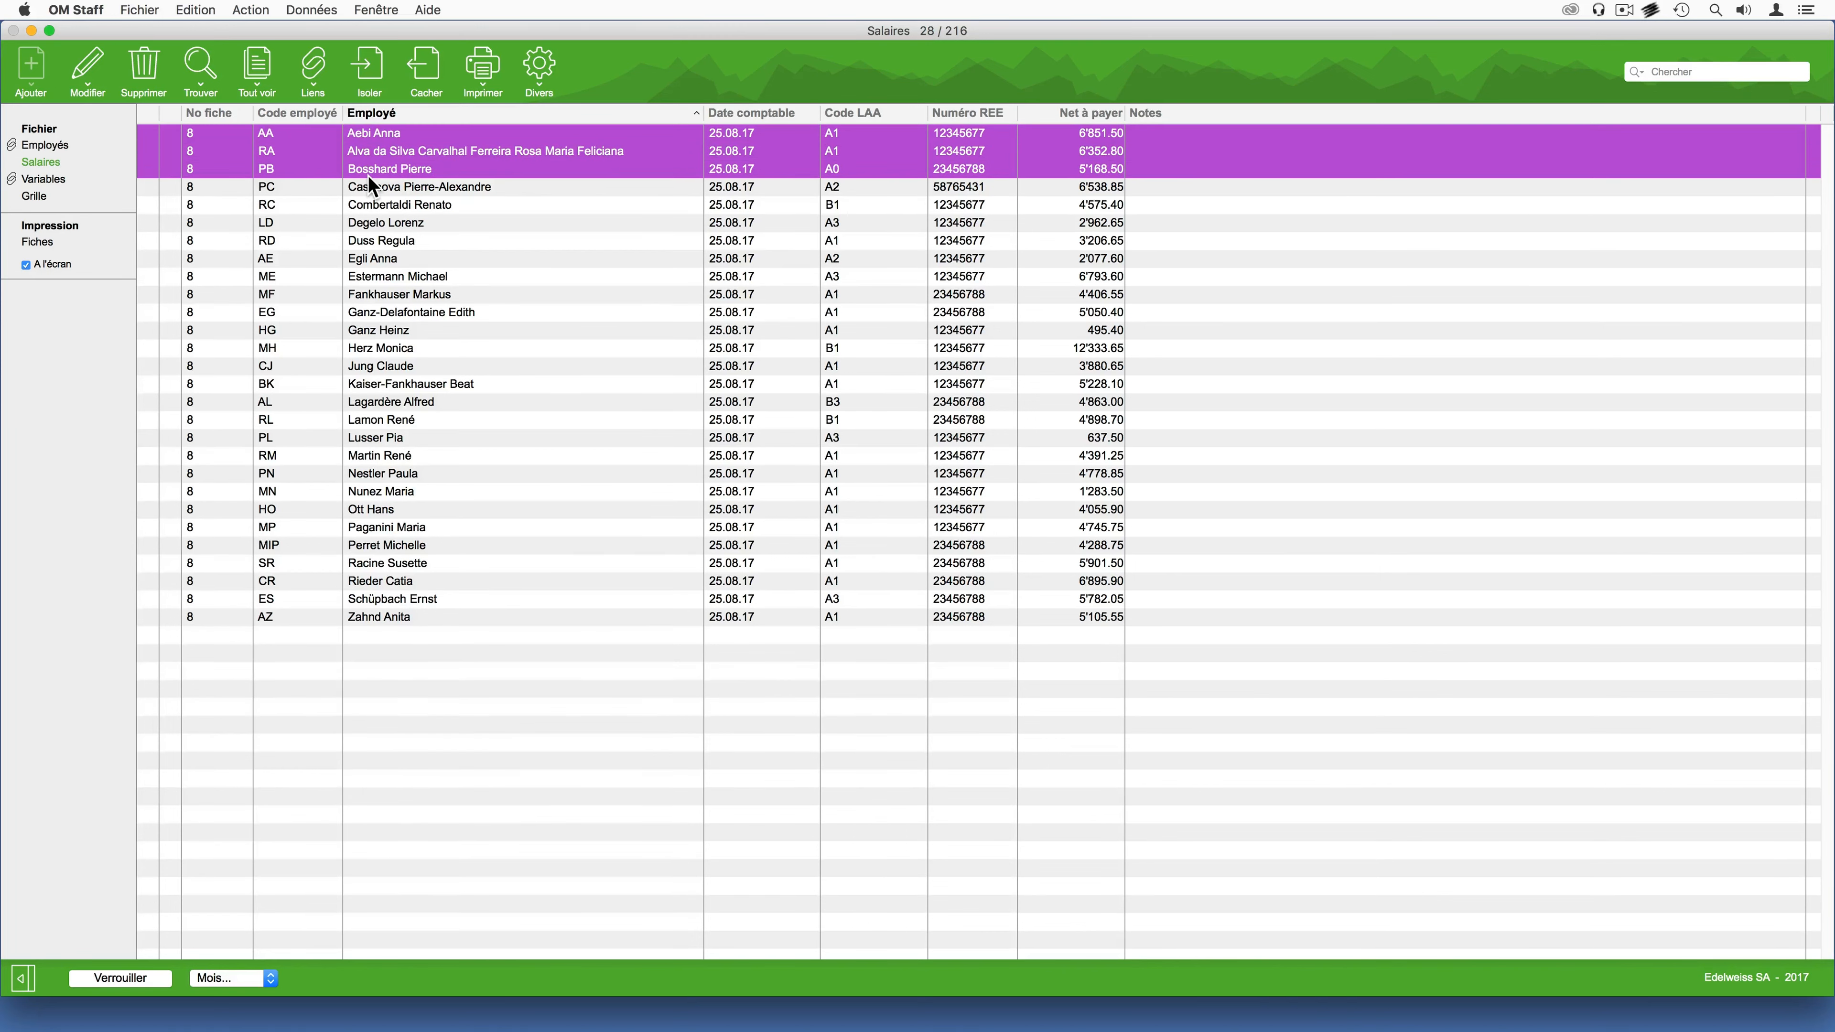
click(38, 243)
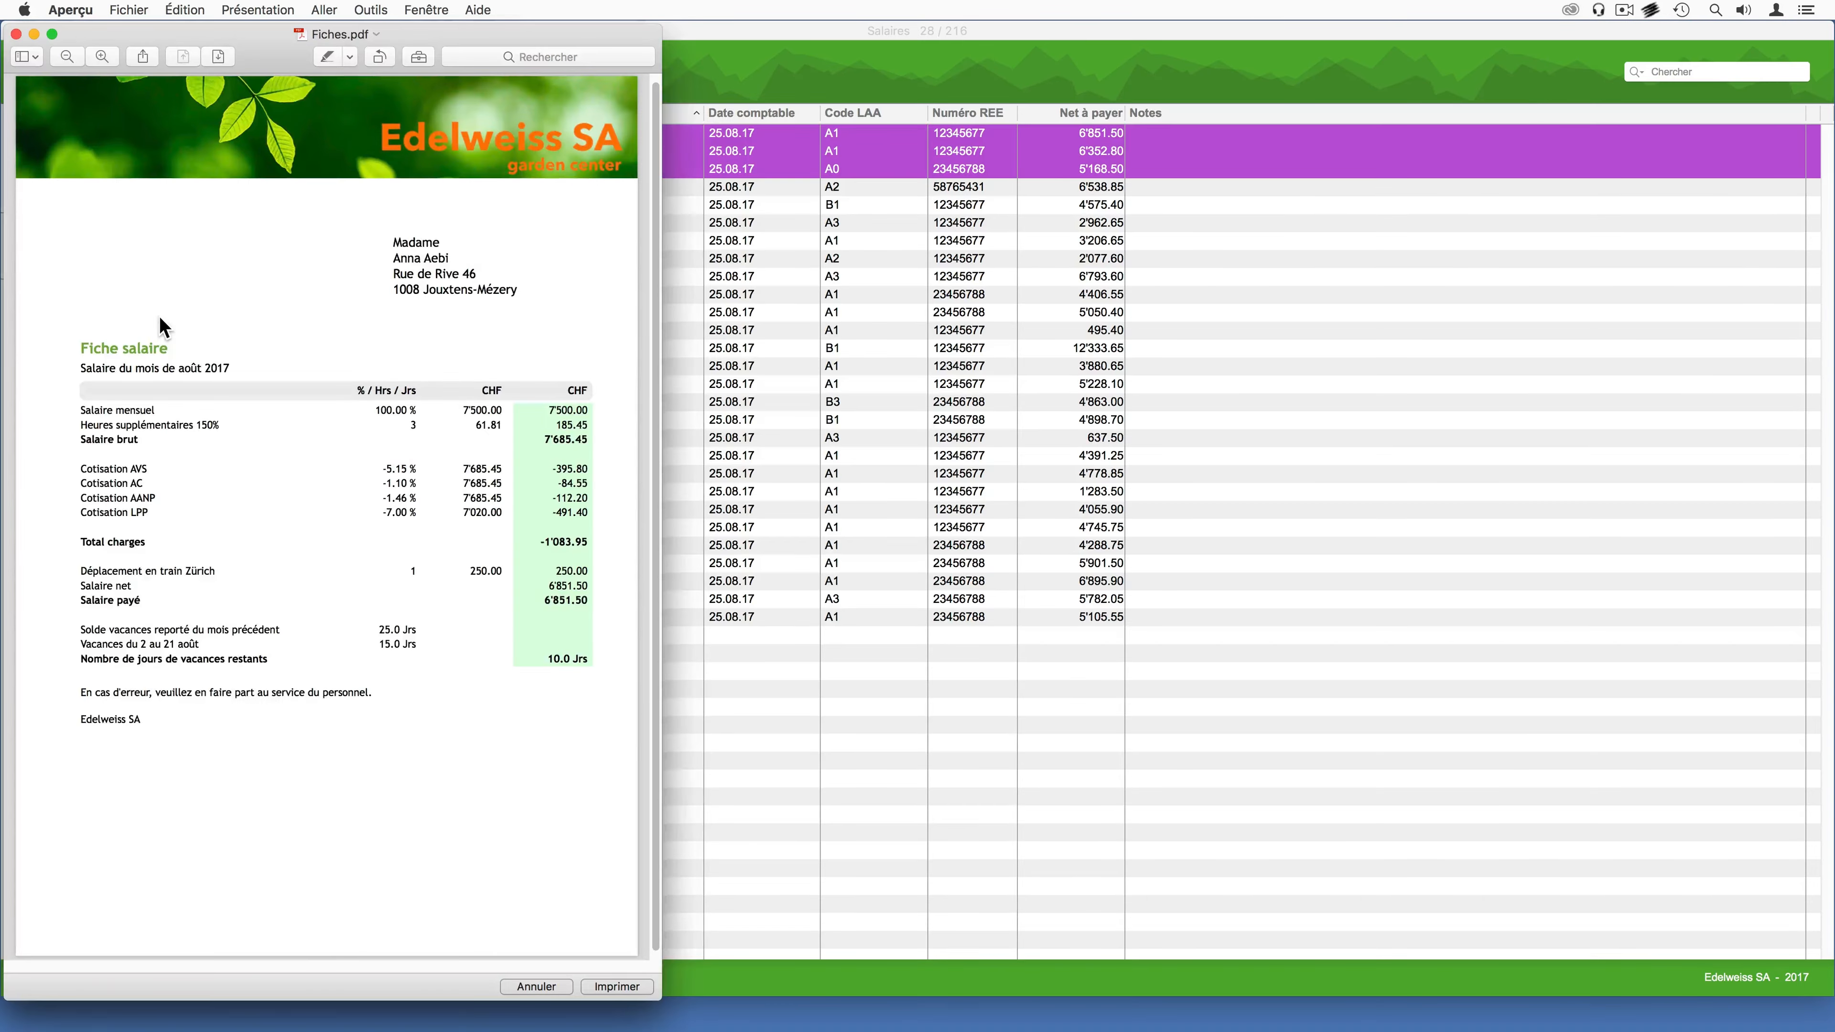
click(218, 54)
click(218, 54)
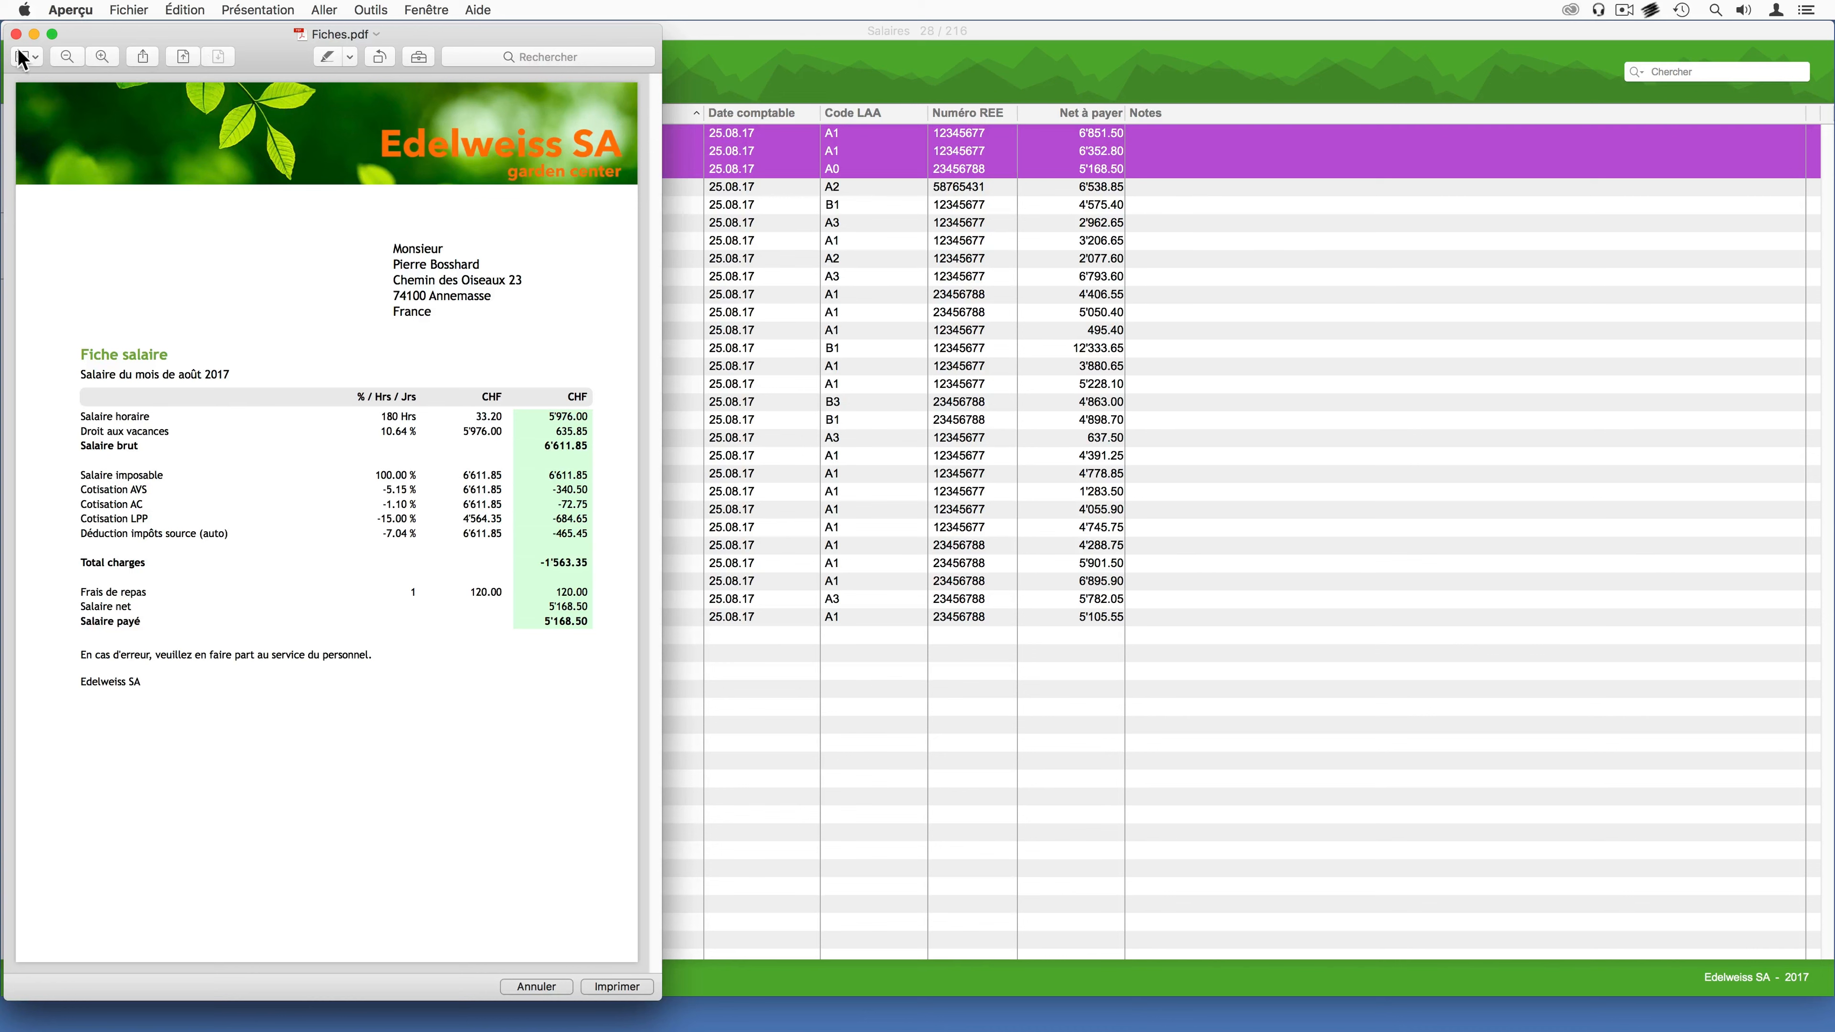
click(15, 34)
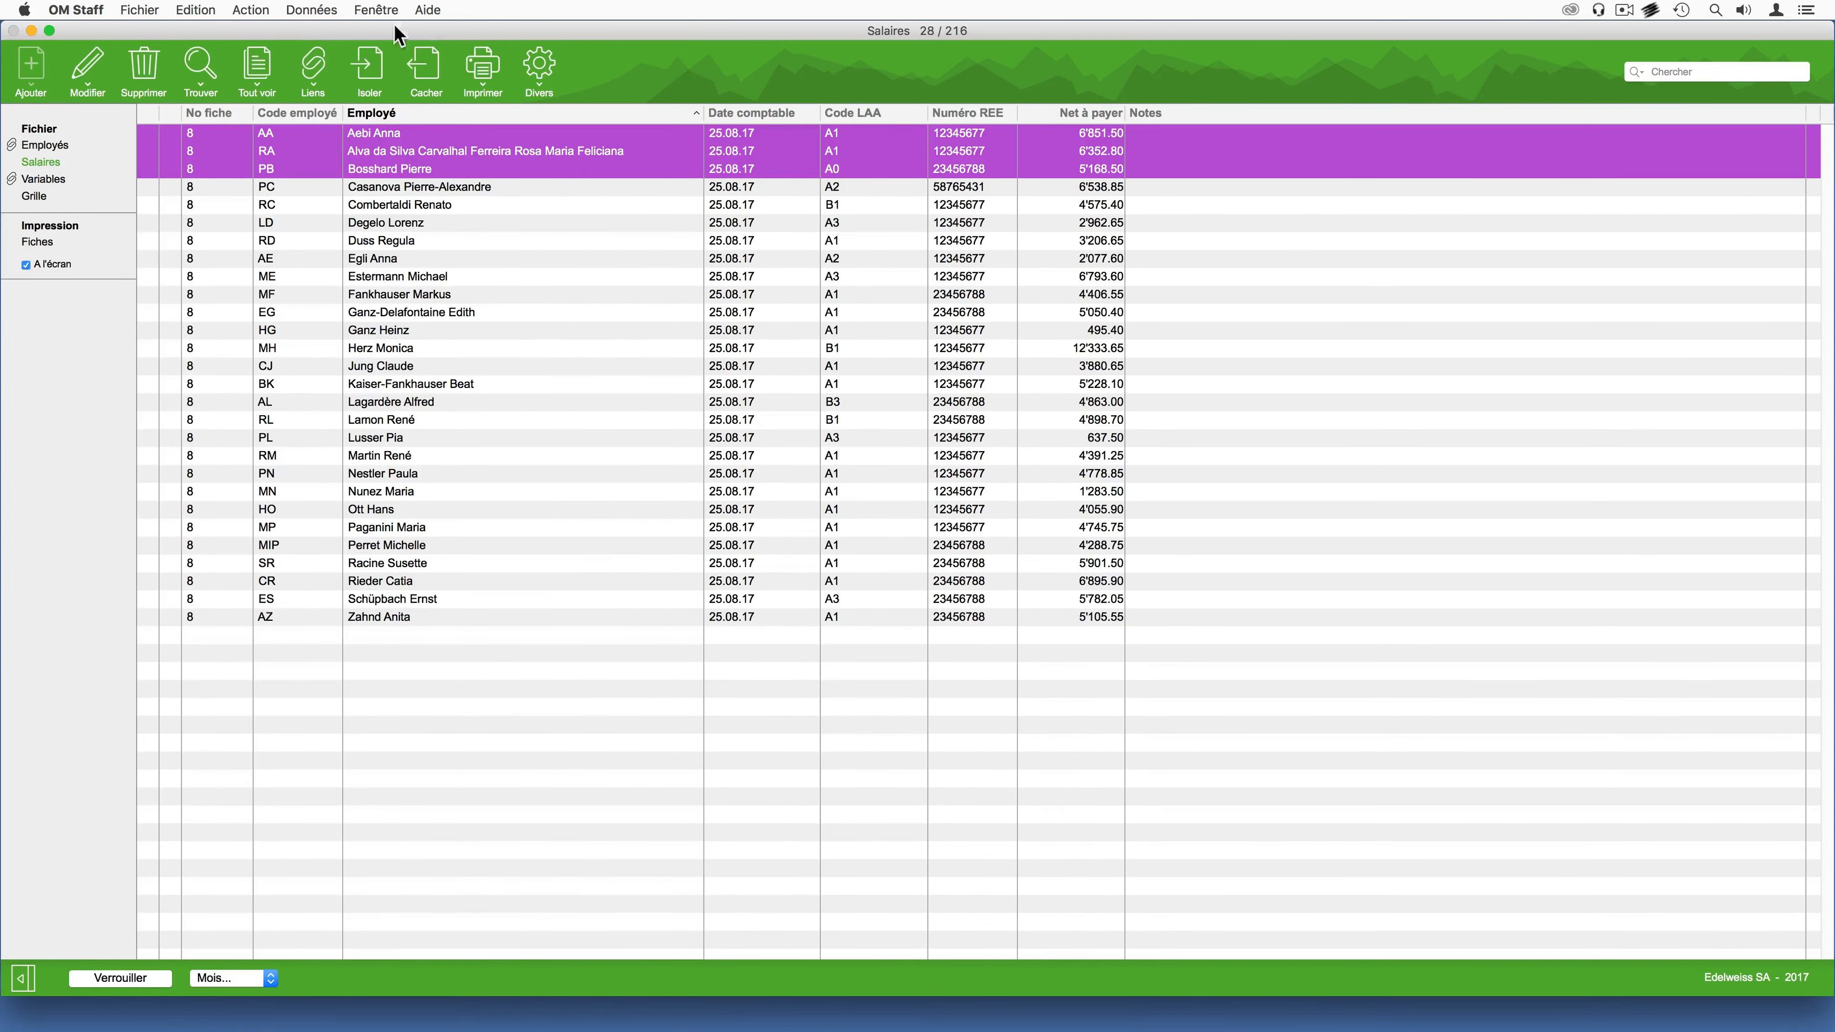
Step: Open the Grille des salaires and review the available analysis types, keeping 6500.00 Salaire net
click(312, 10)
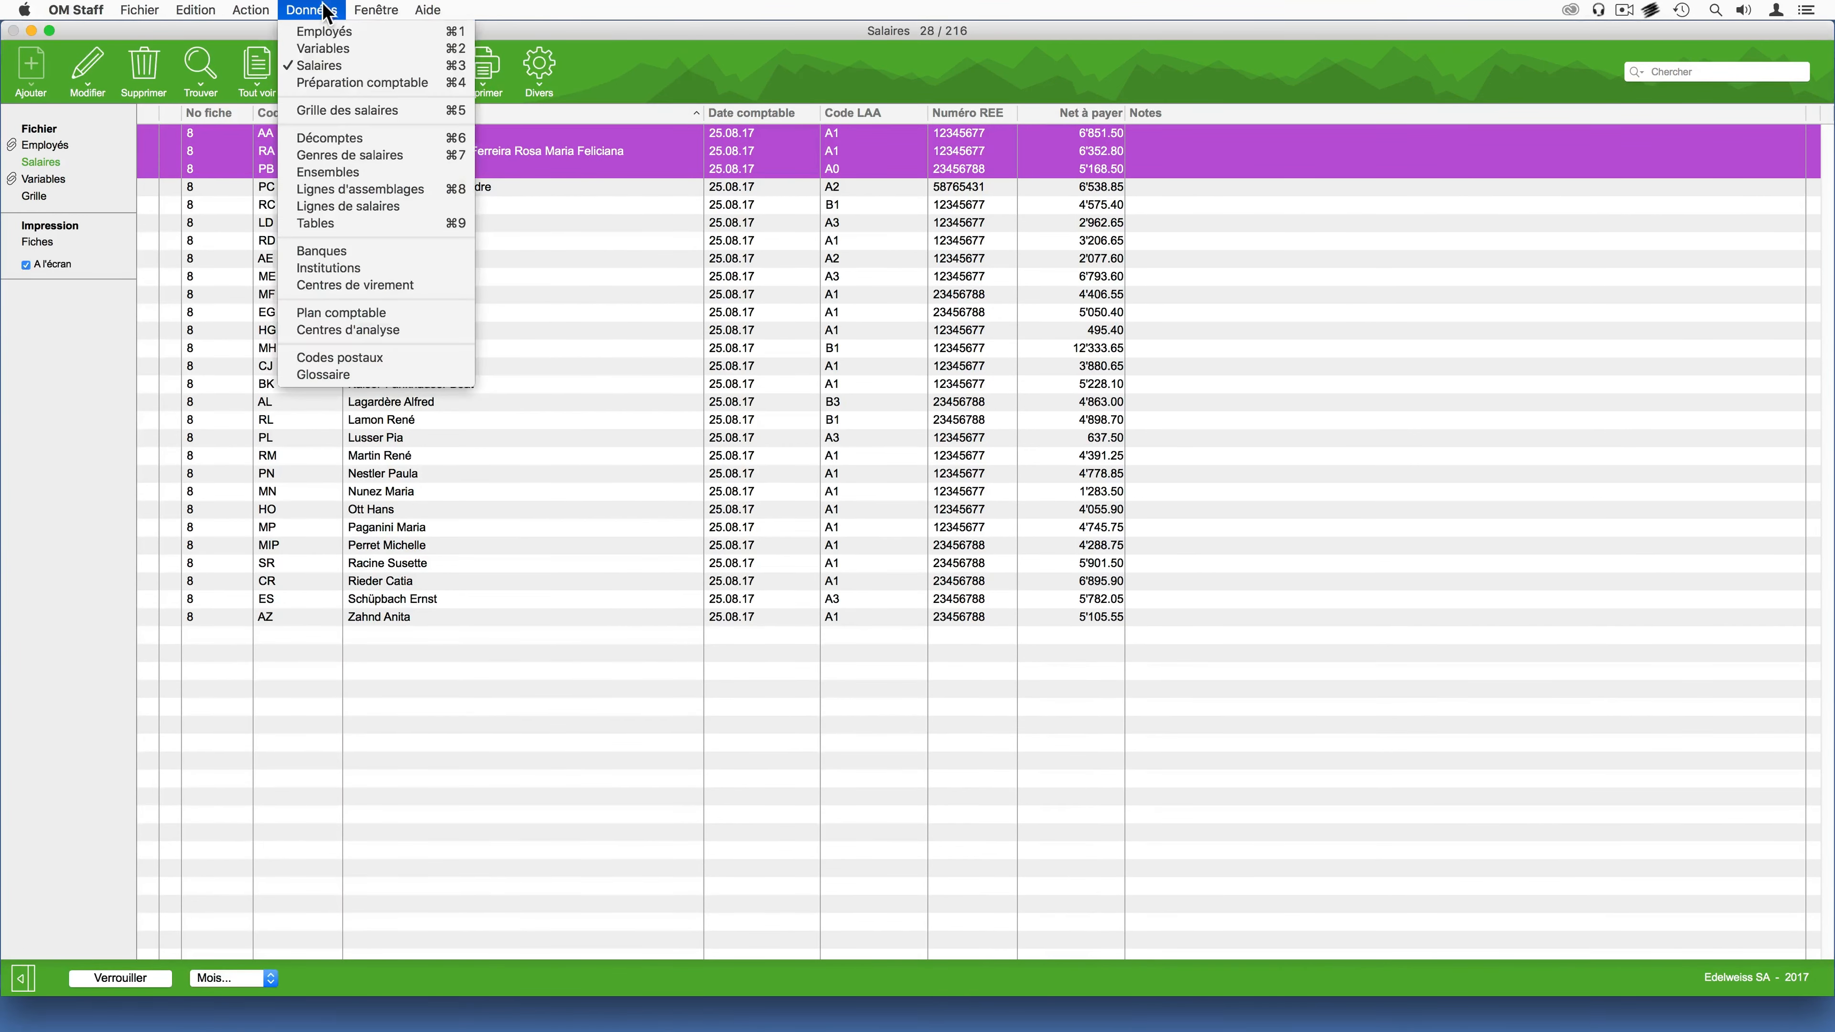
click(321, 116)
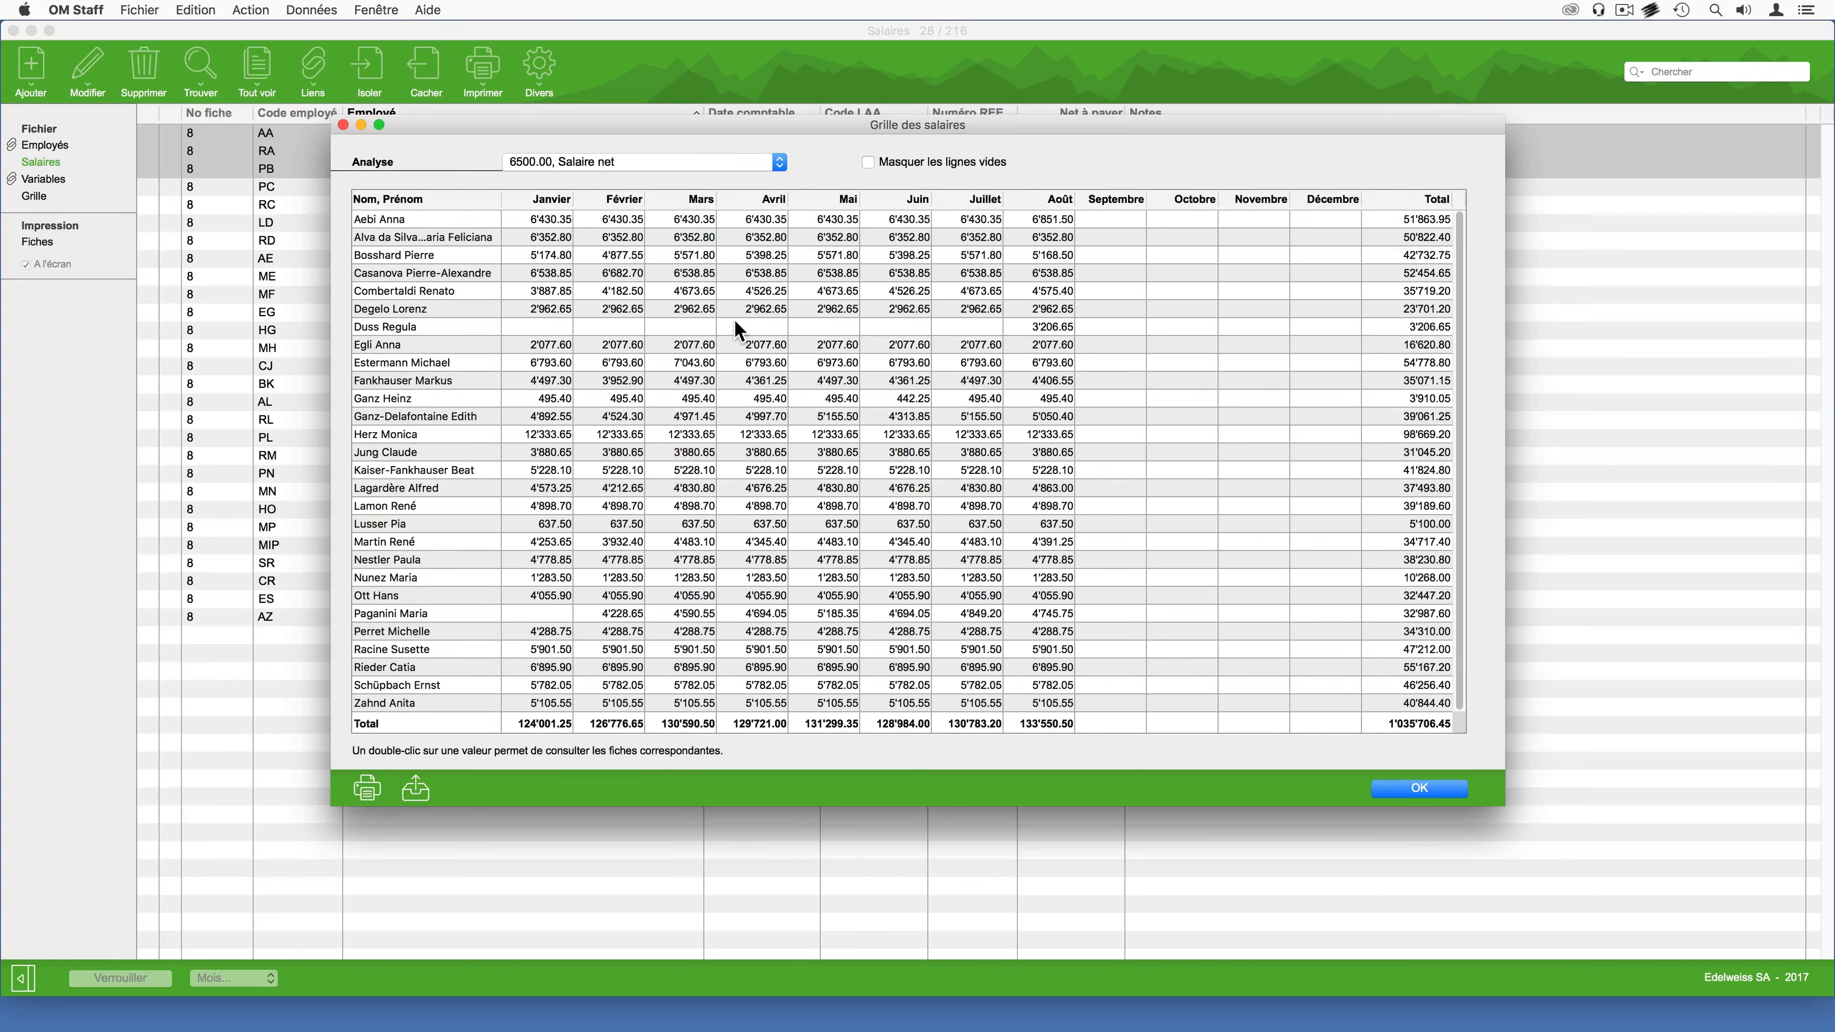
click(668, 161)
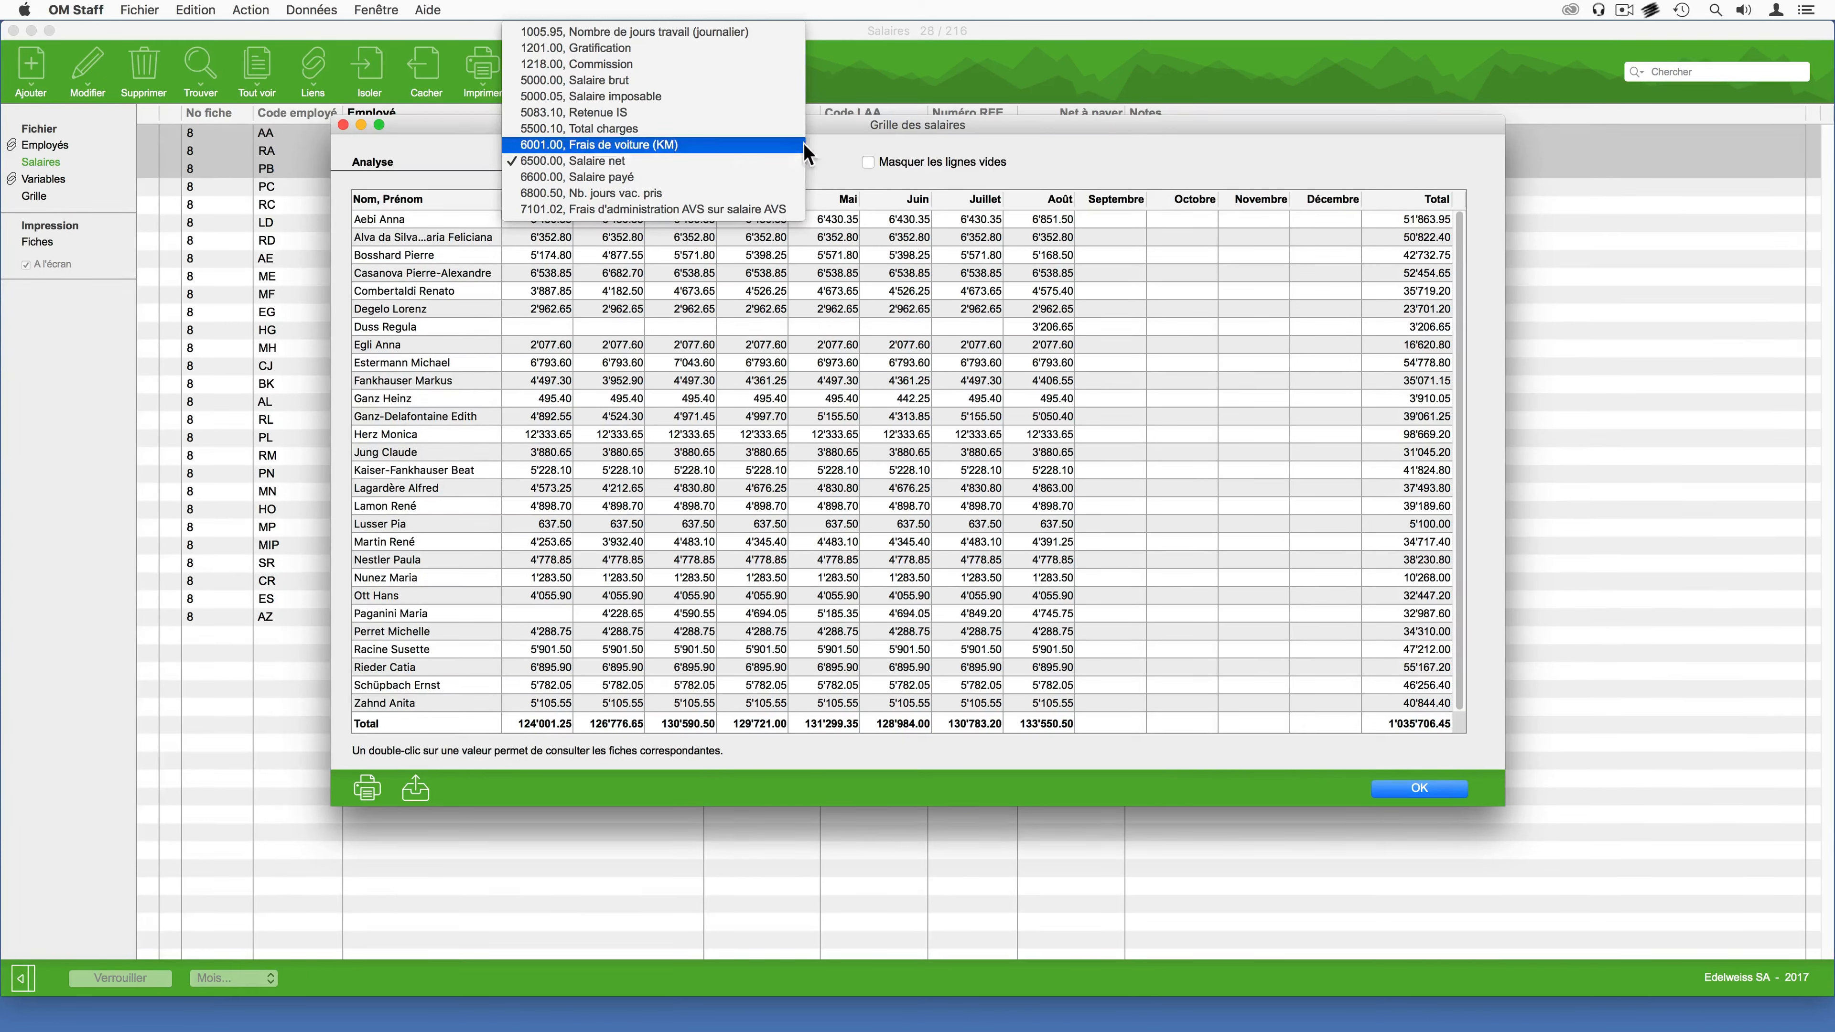
click(872, 146)
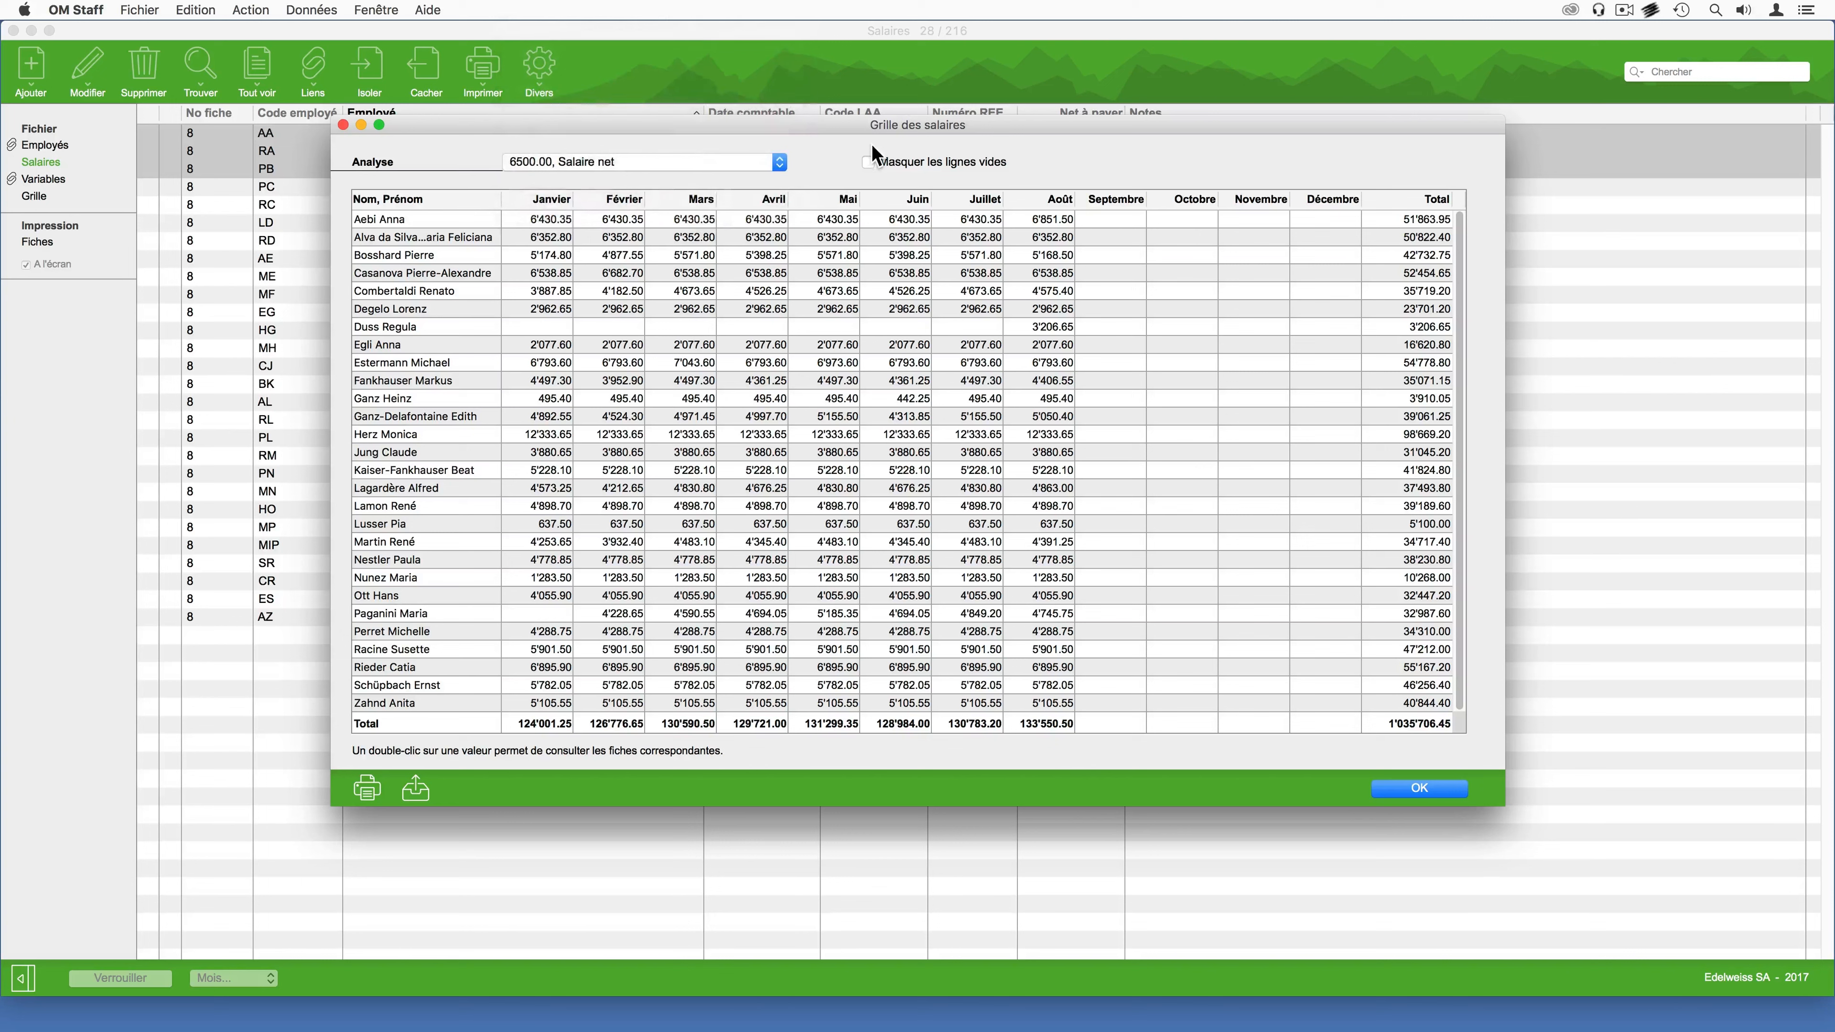
Step: Consult the May salary slip of the first employee in the grid, and close the slip and the grid
double_click(839, 220)
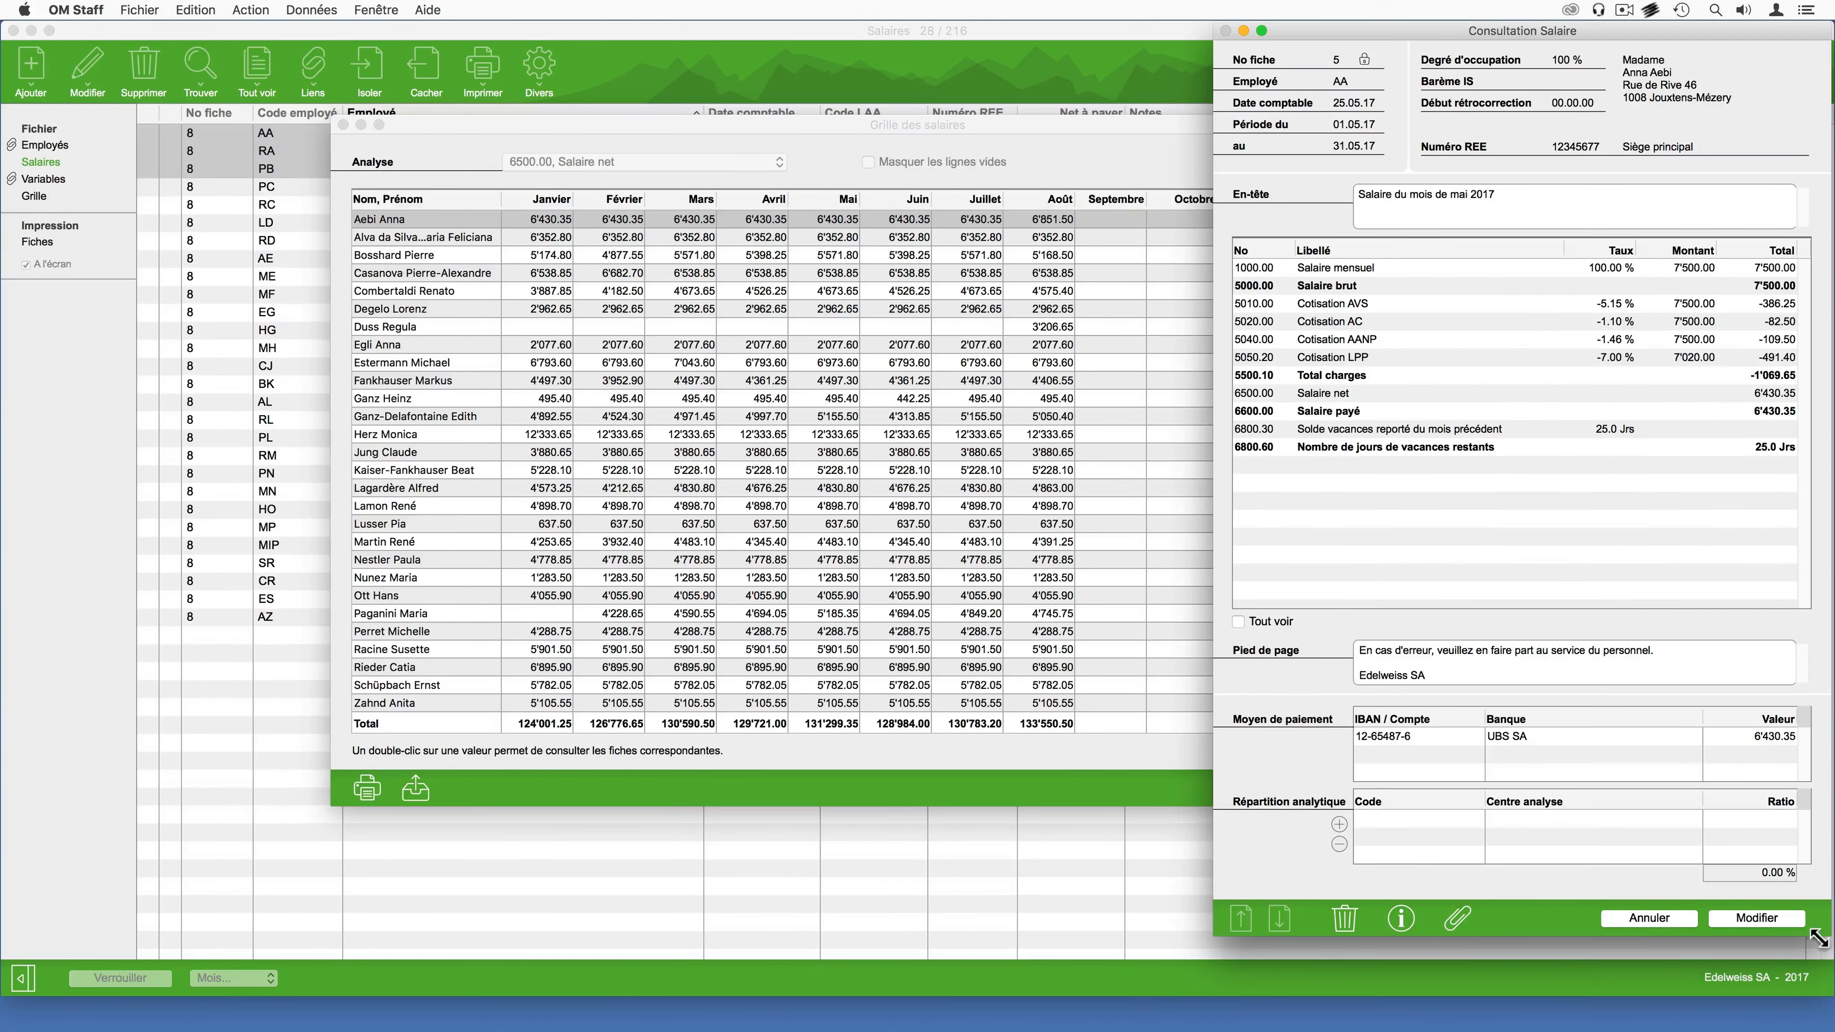
click(1650, 915)
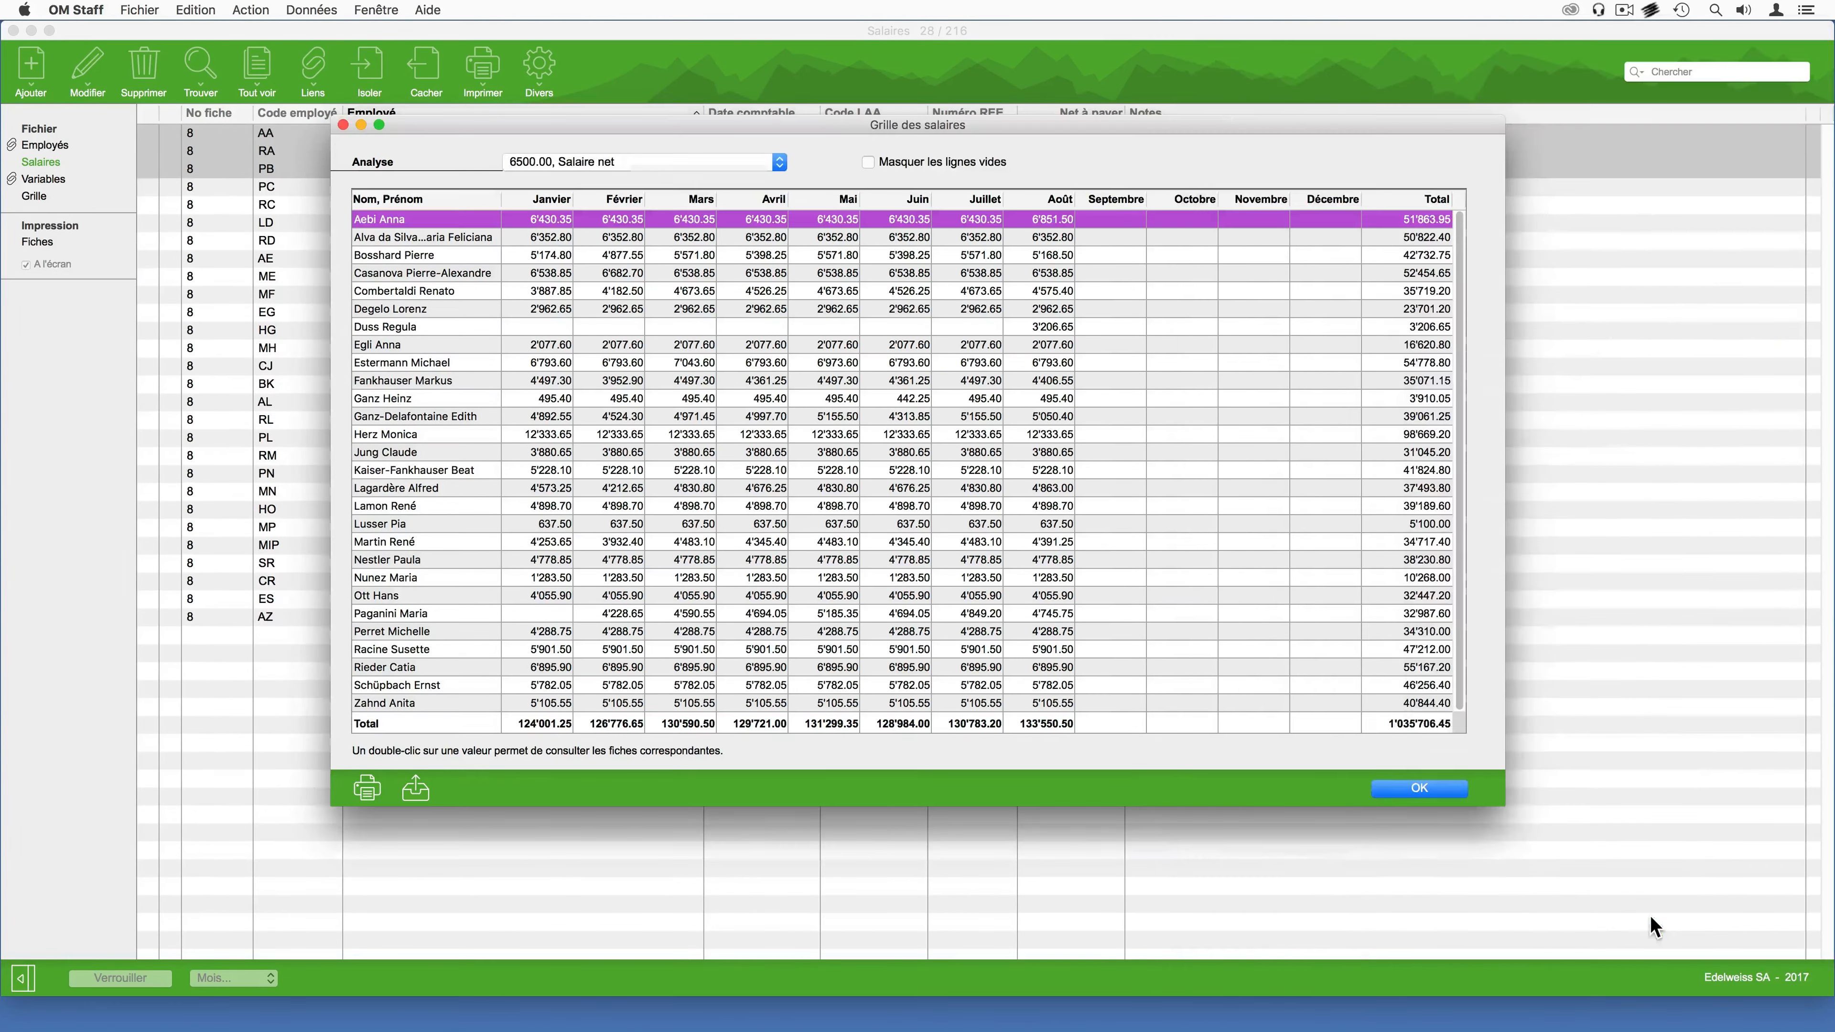
click(1394, 792)
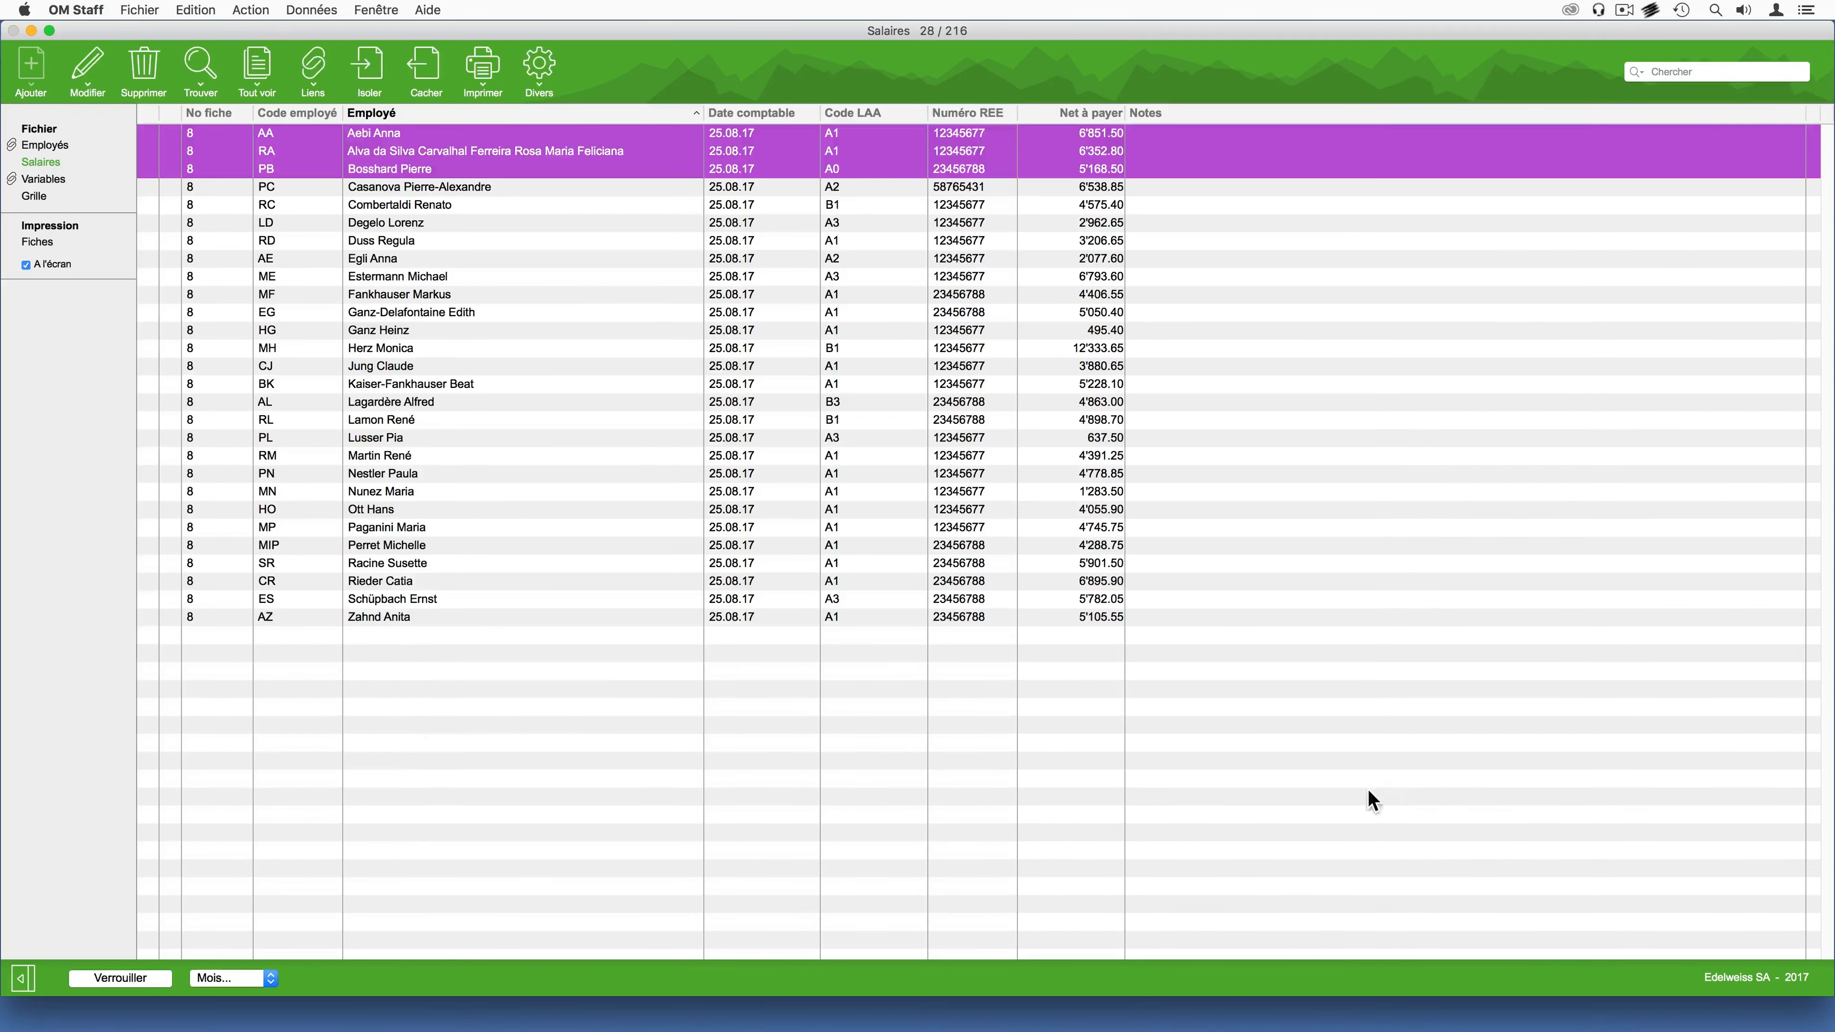
Step: From the Employés list, generate the Décomptes Swissdec PDF documents in the Doc swissdec folder, with Août as the withholding tax month
click(318, 10)
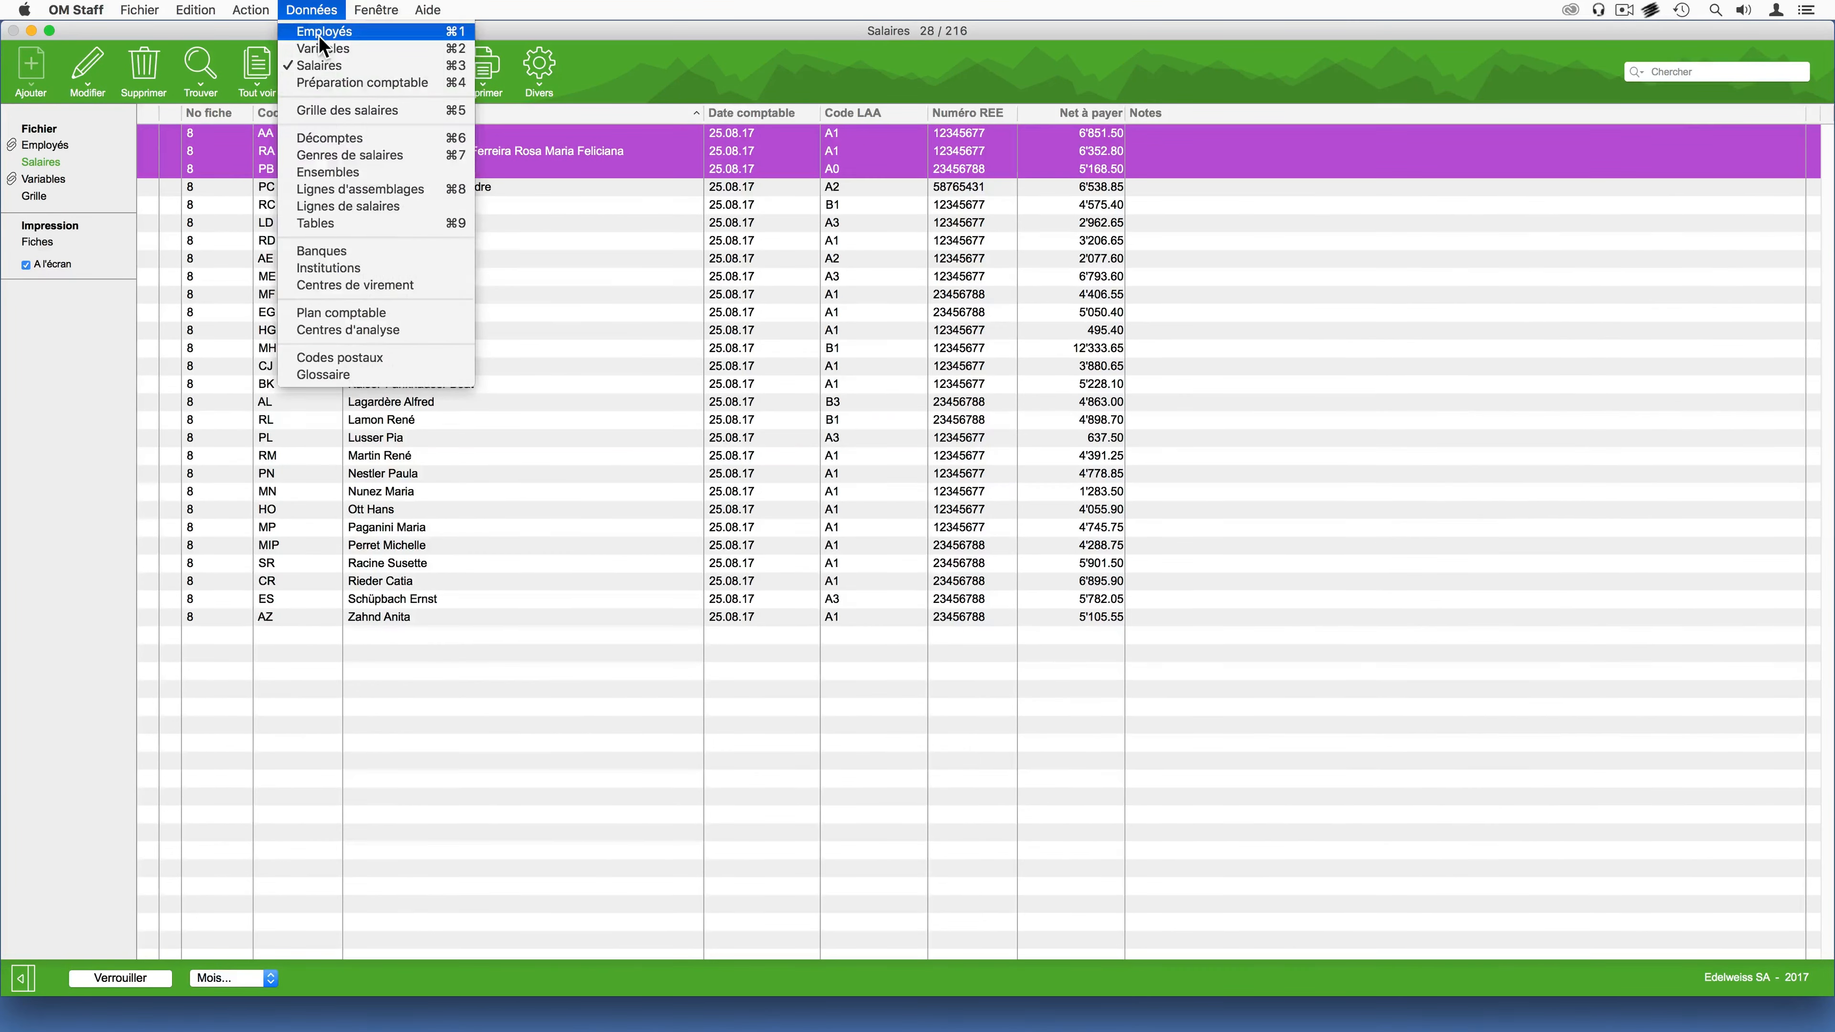
click(319, 38)
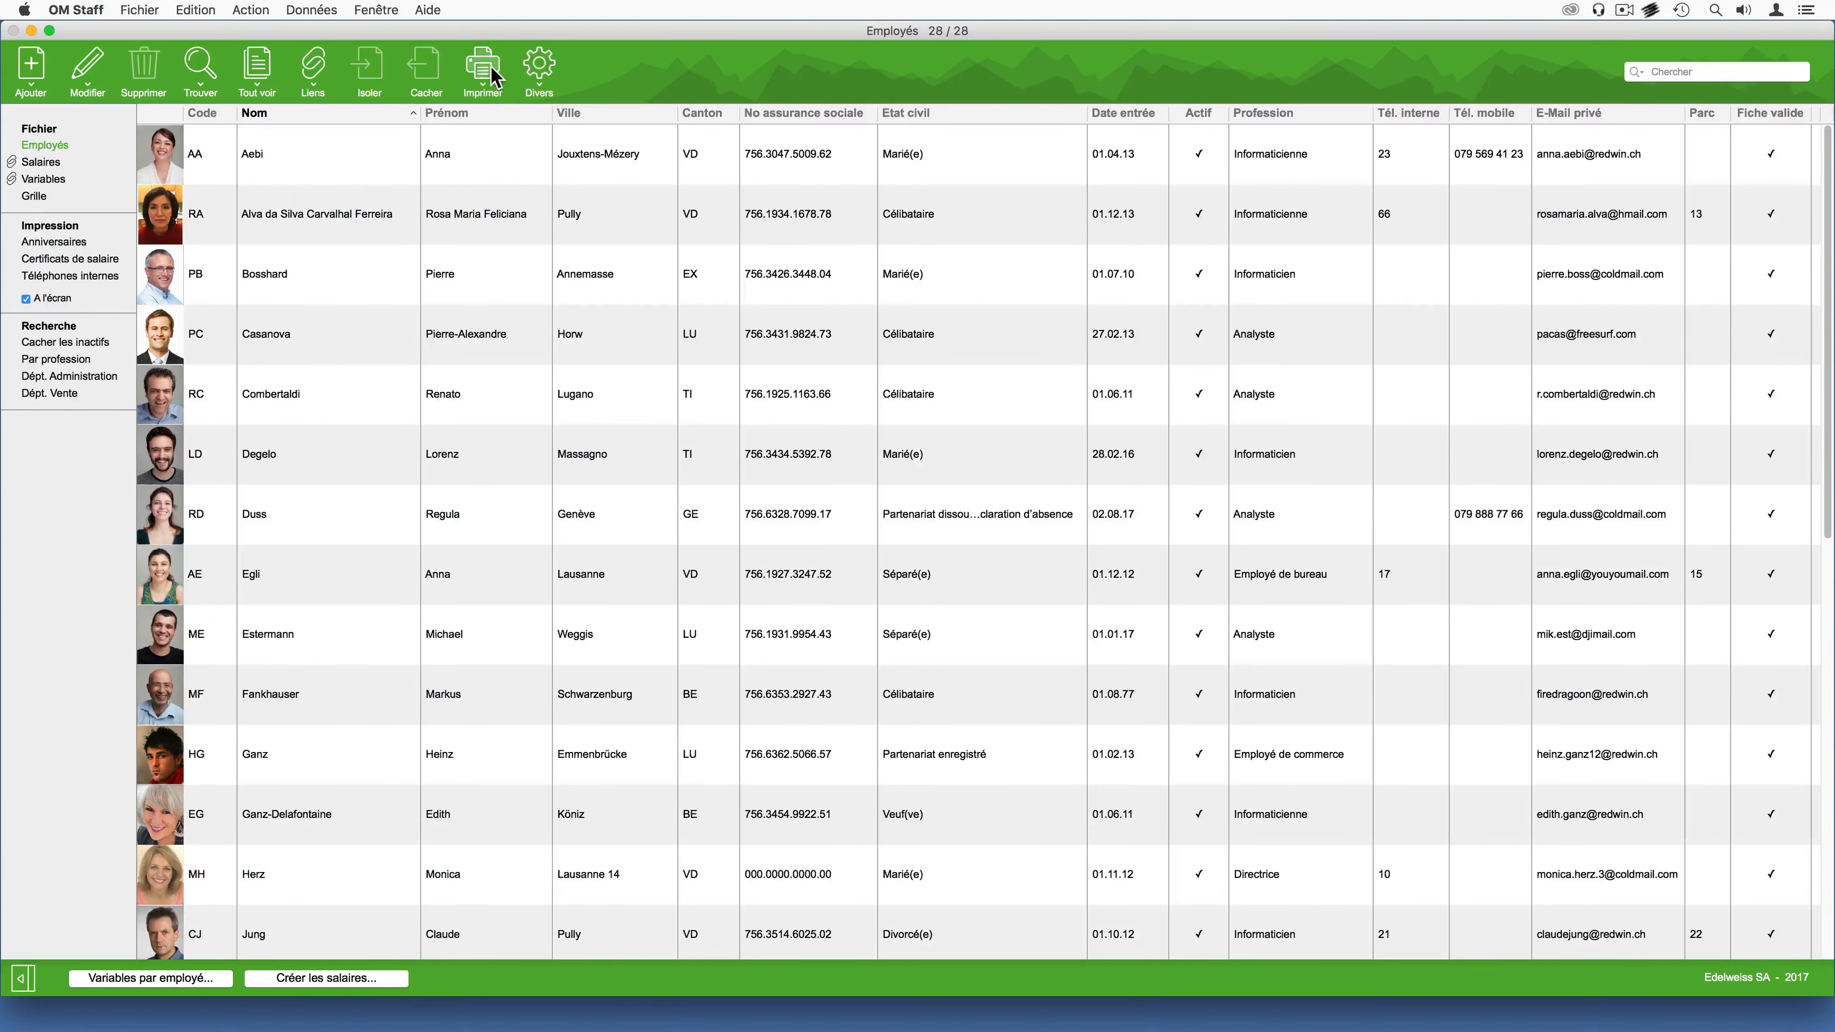
click(484, 66)
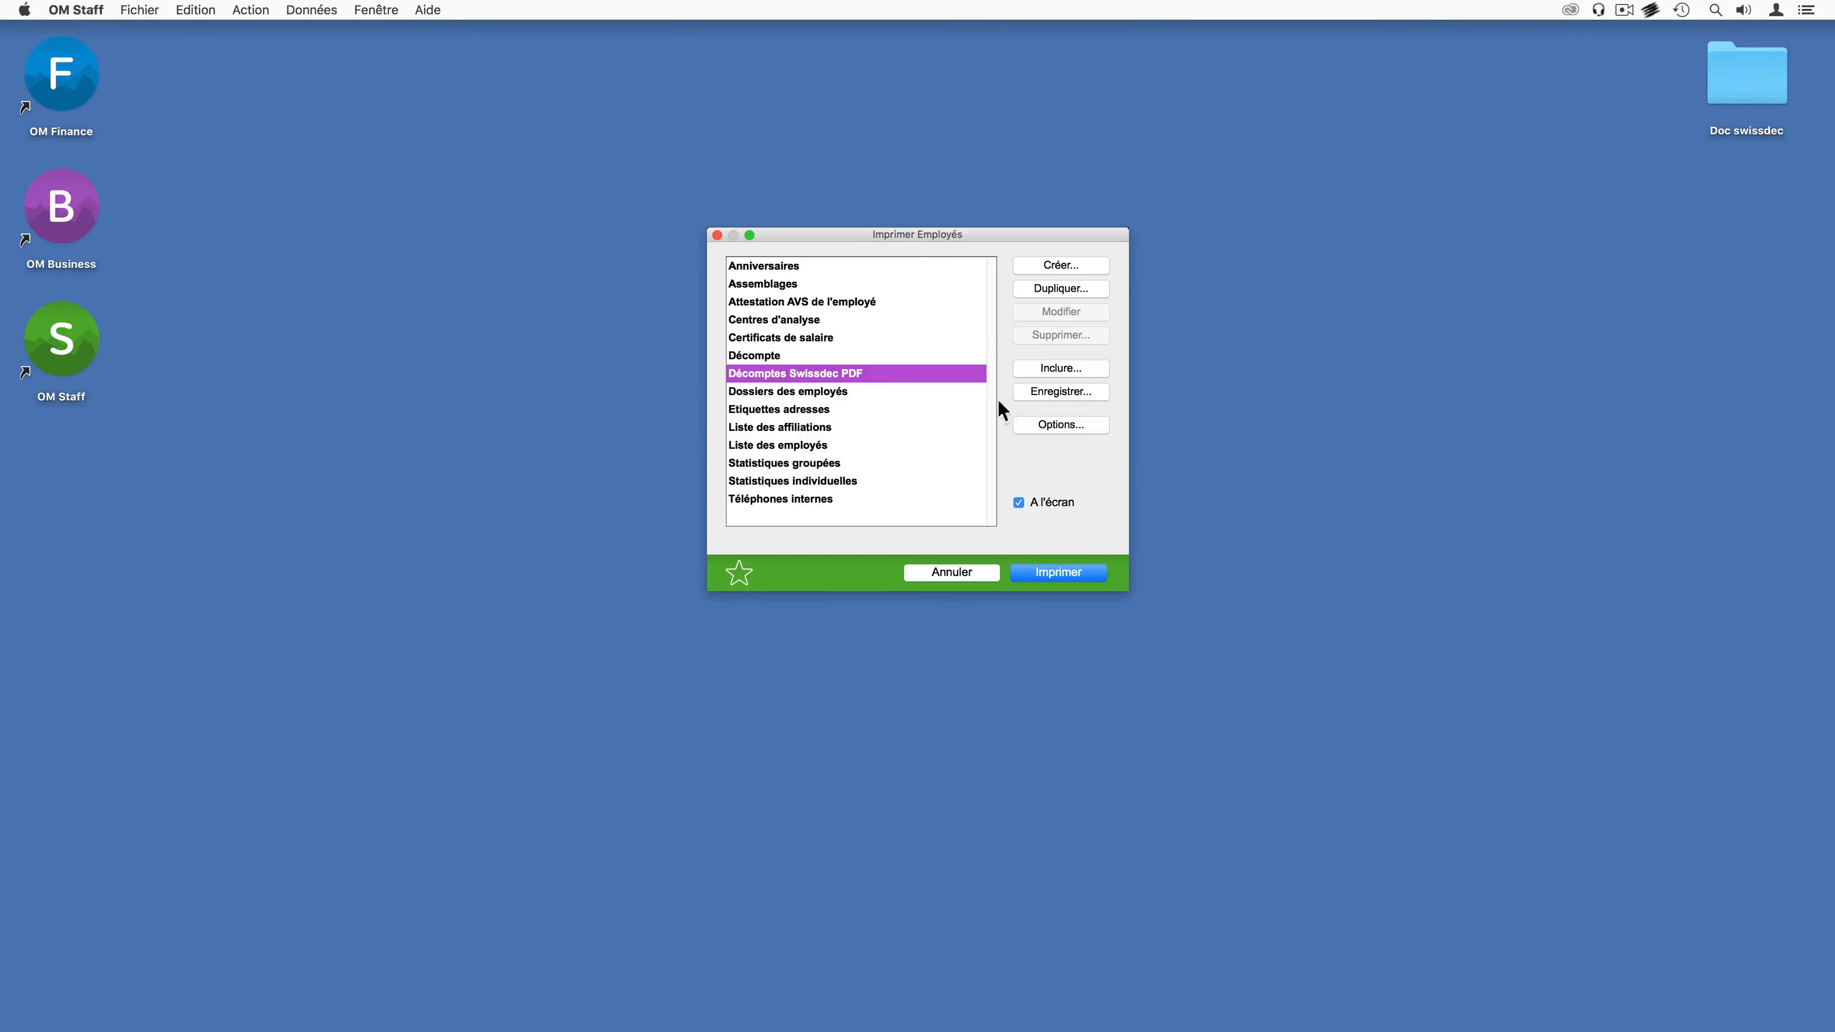
click(1054, 577)
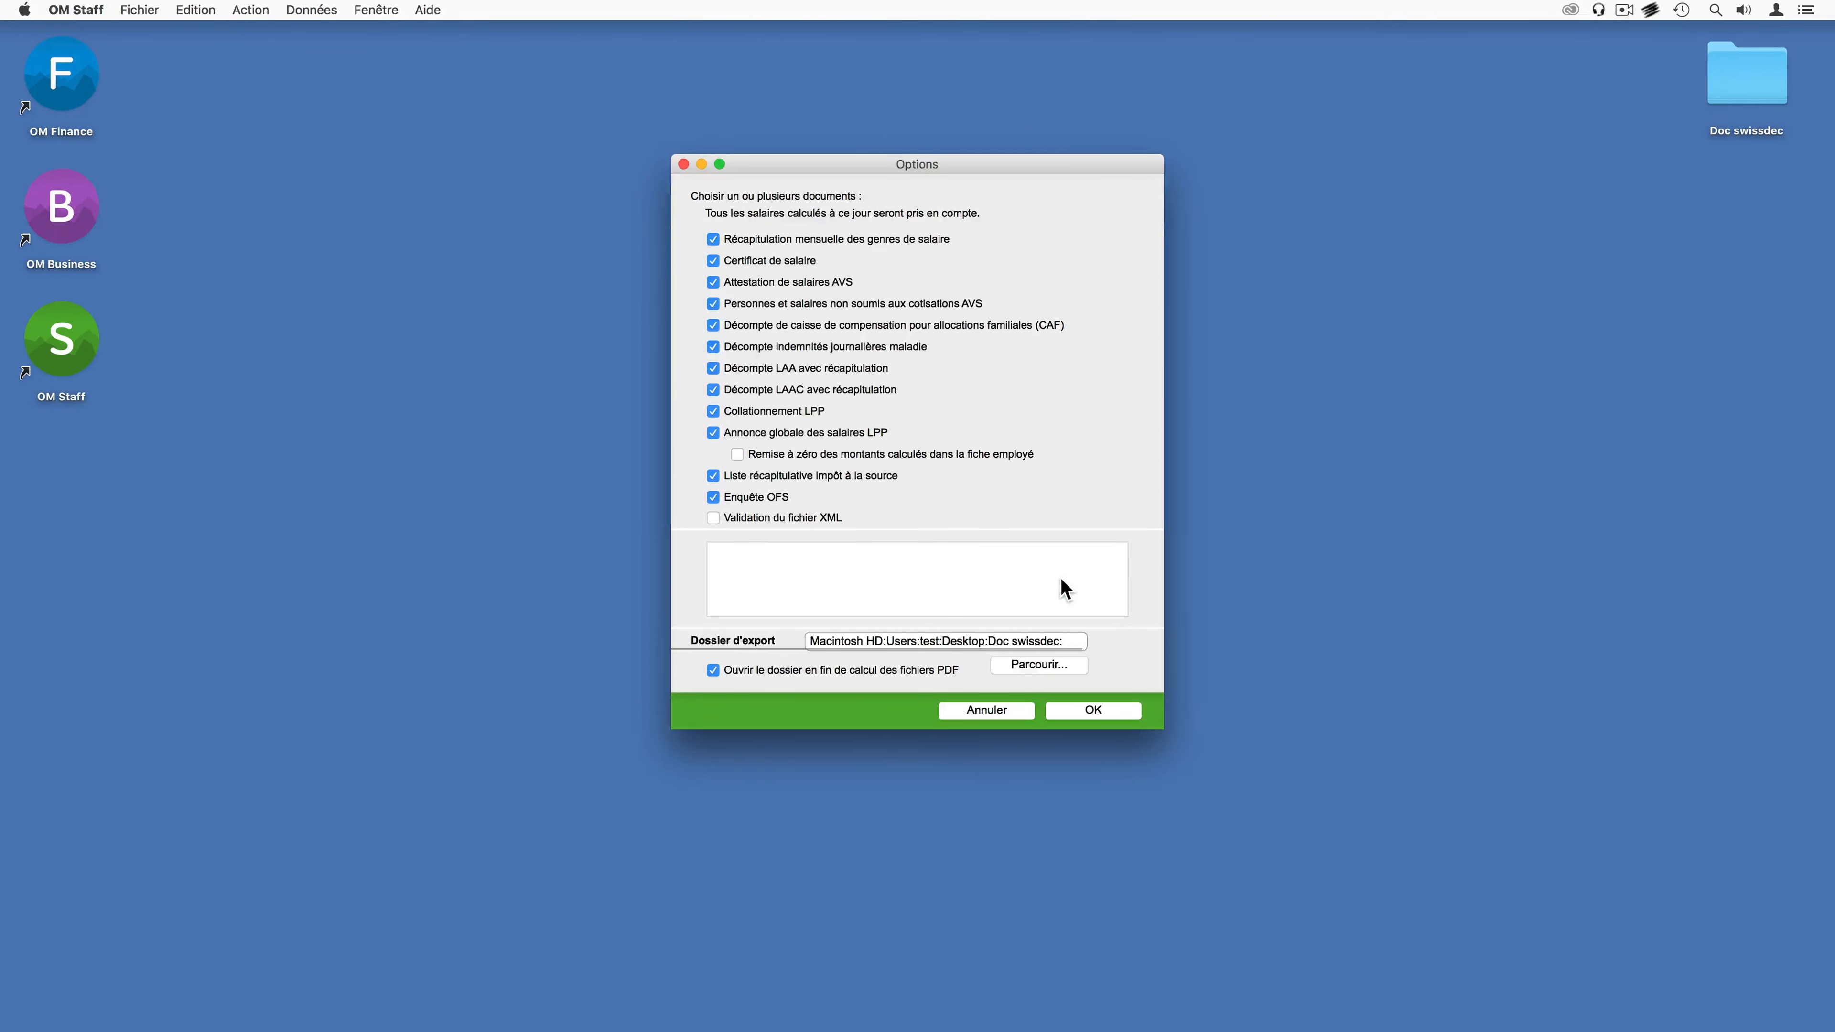
click(1114, 712)
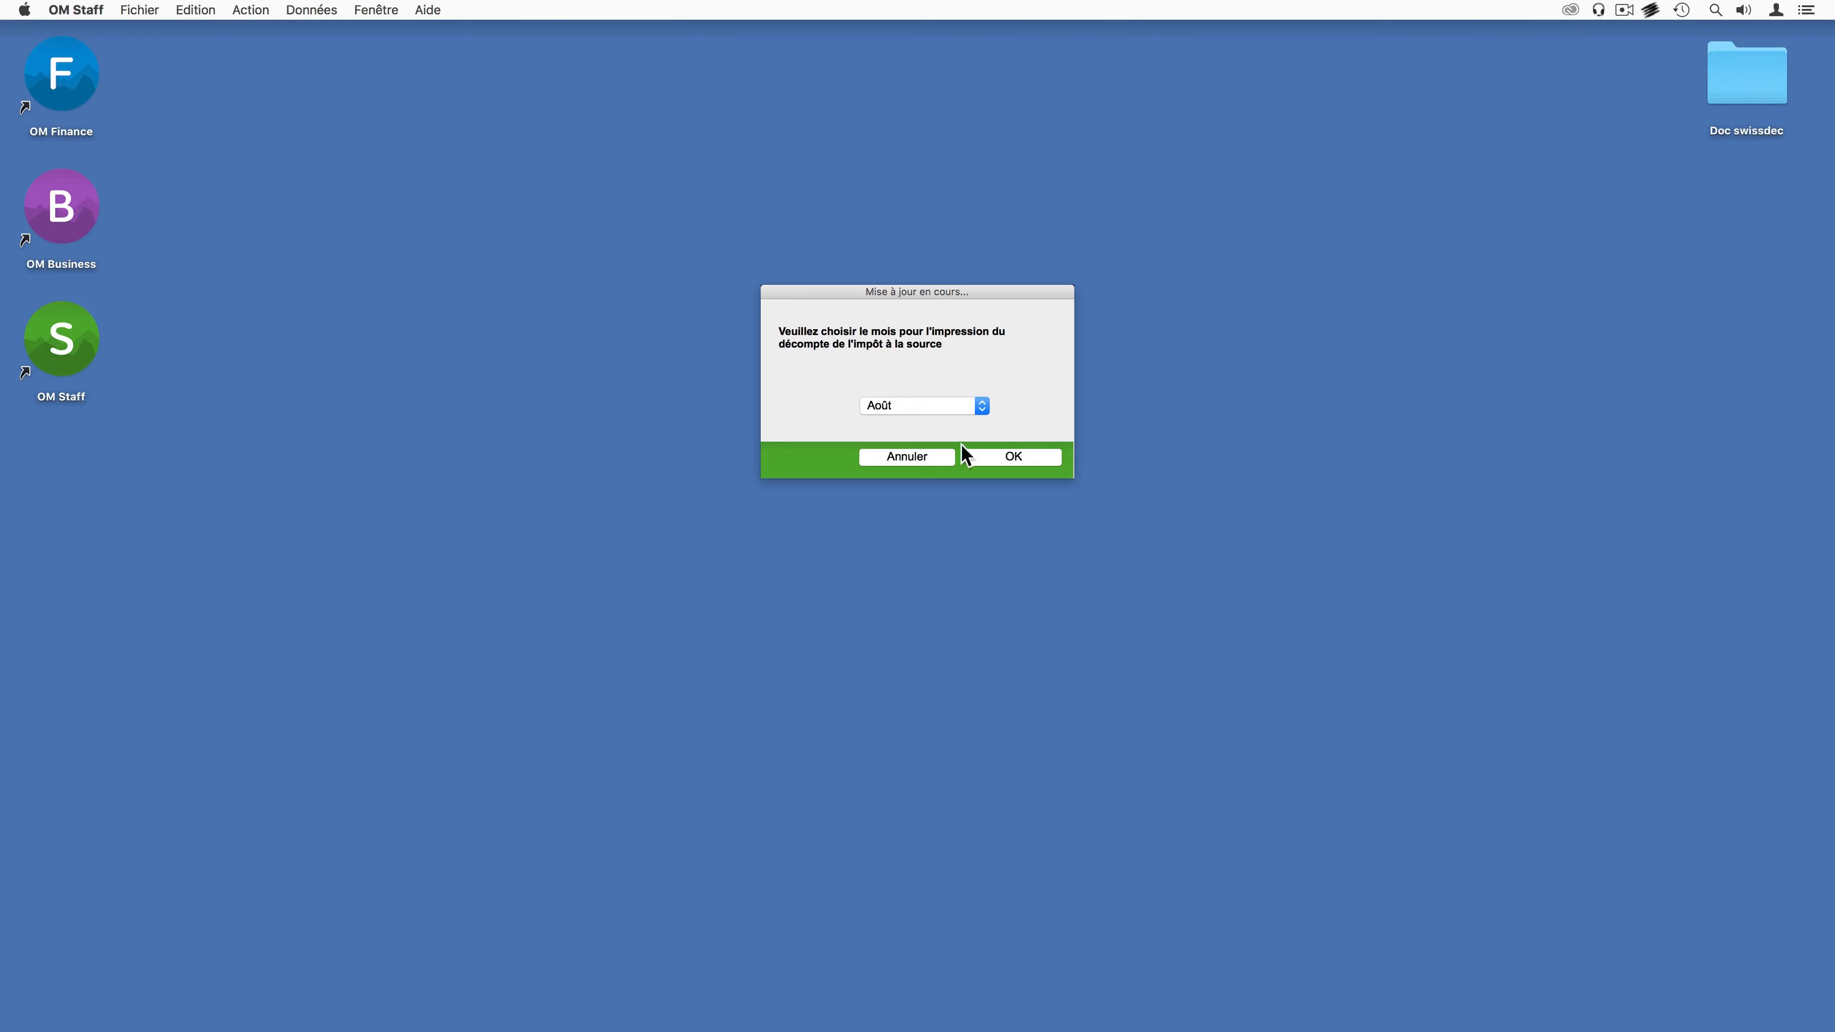
click(1002, 456)
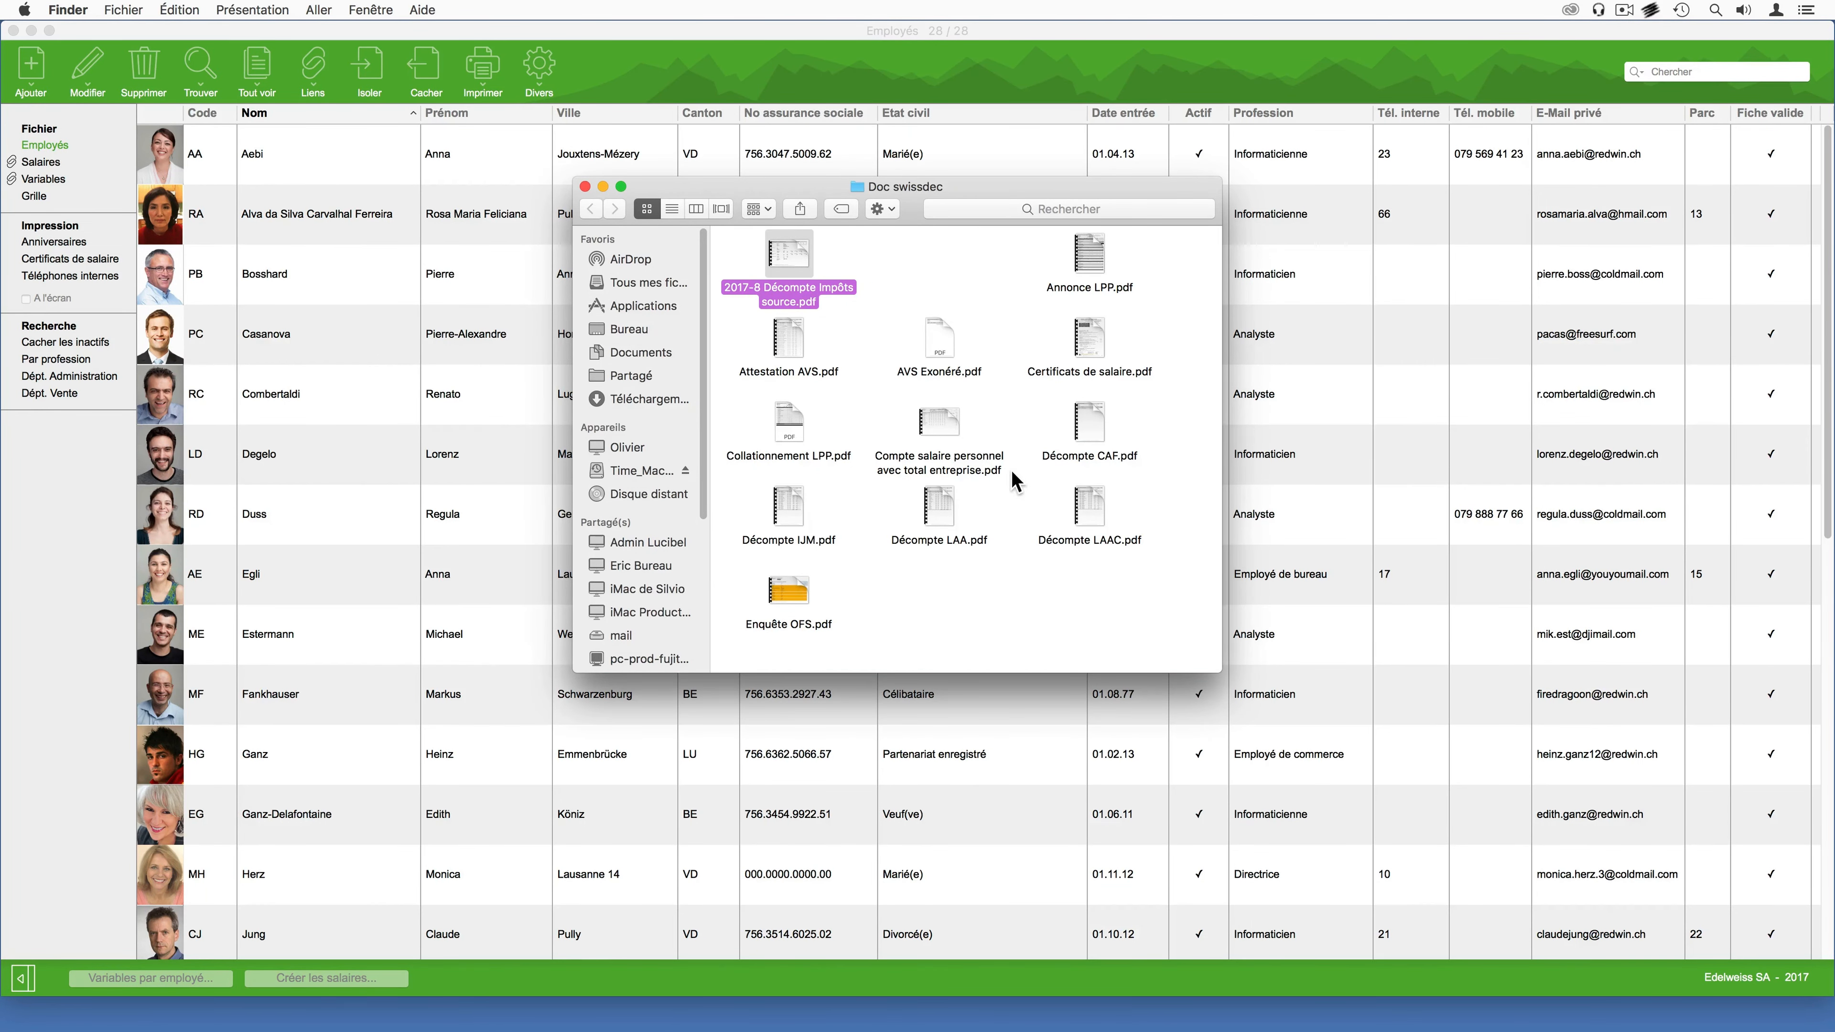
Step: View Certificats de salaire.pdf from the Doc swissdec folder, close it, and open Enquête OFS.pdf
click(1092, 338)
double_click(1092, 338)
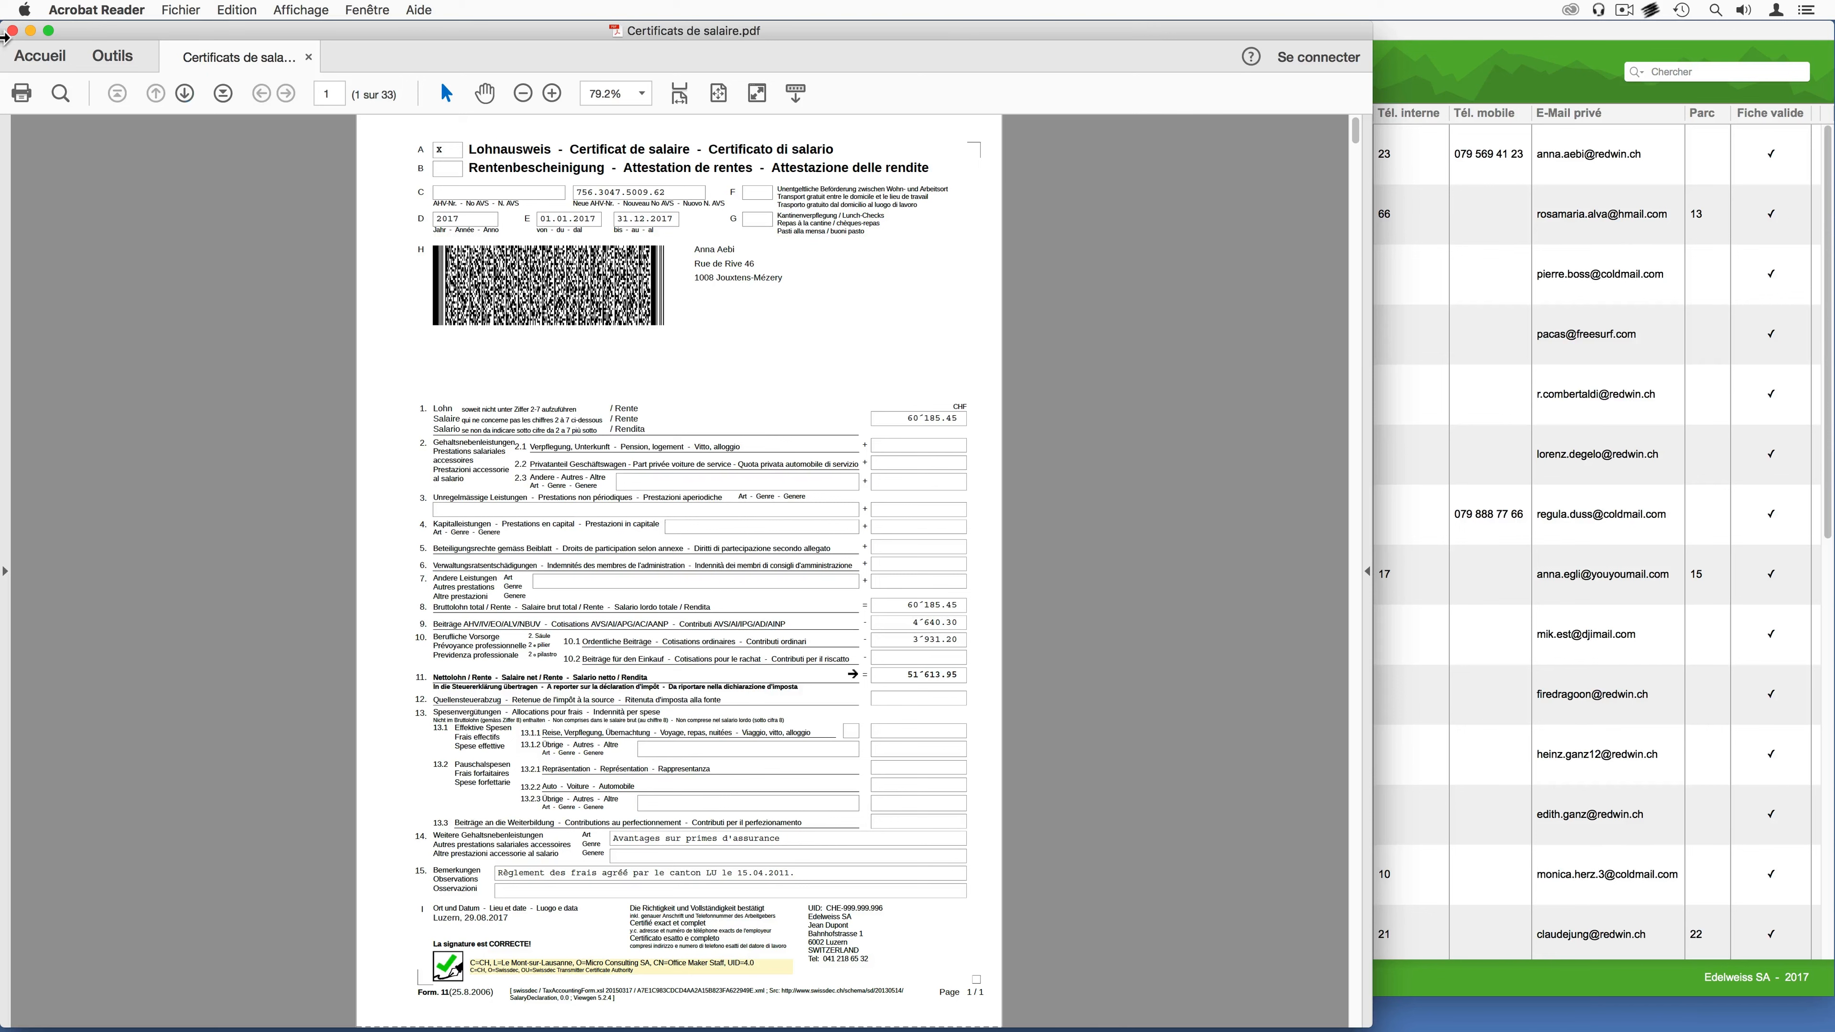
click(13, 31)
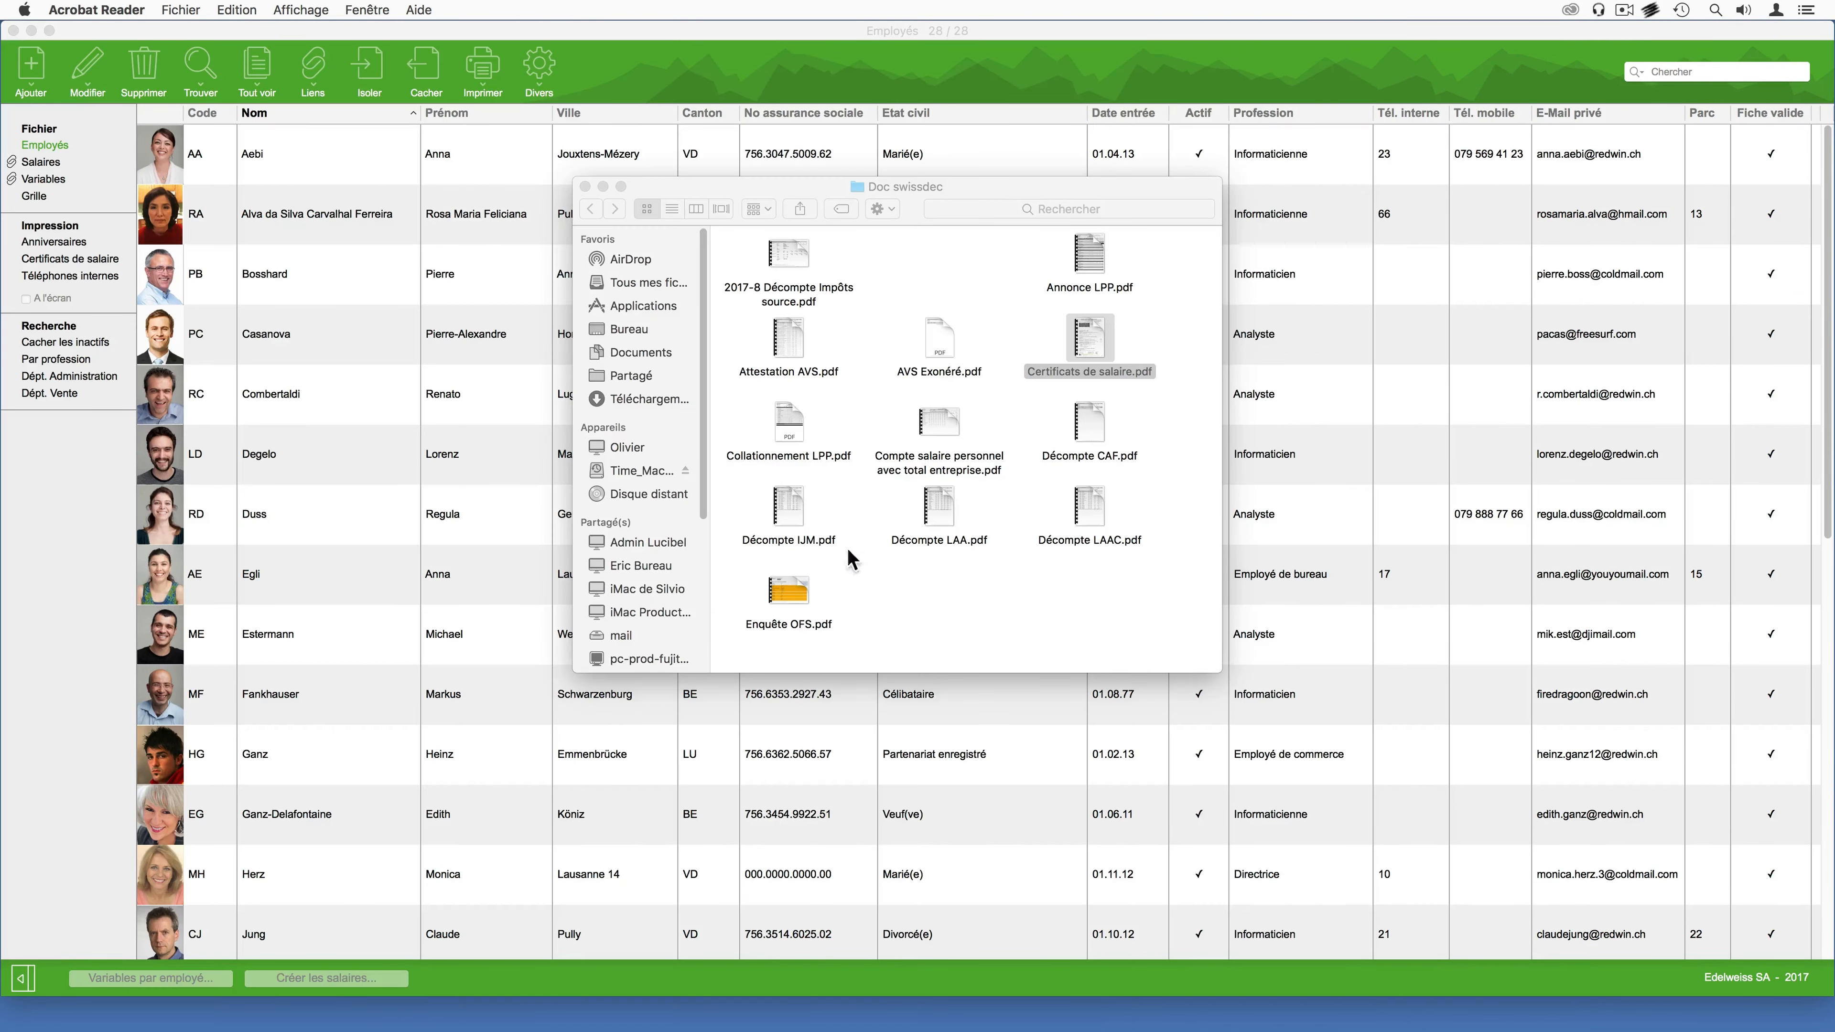
click(787, 592)
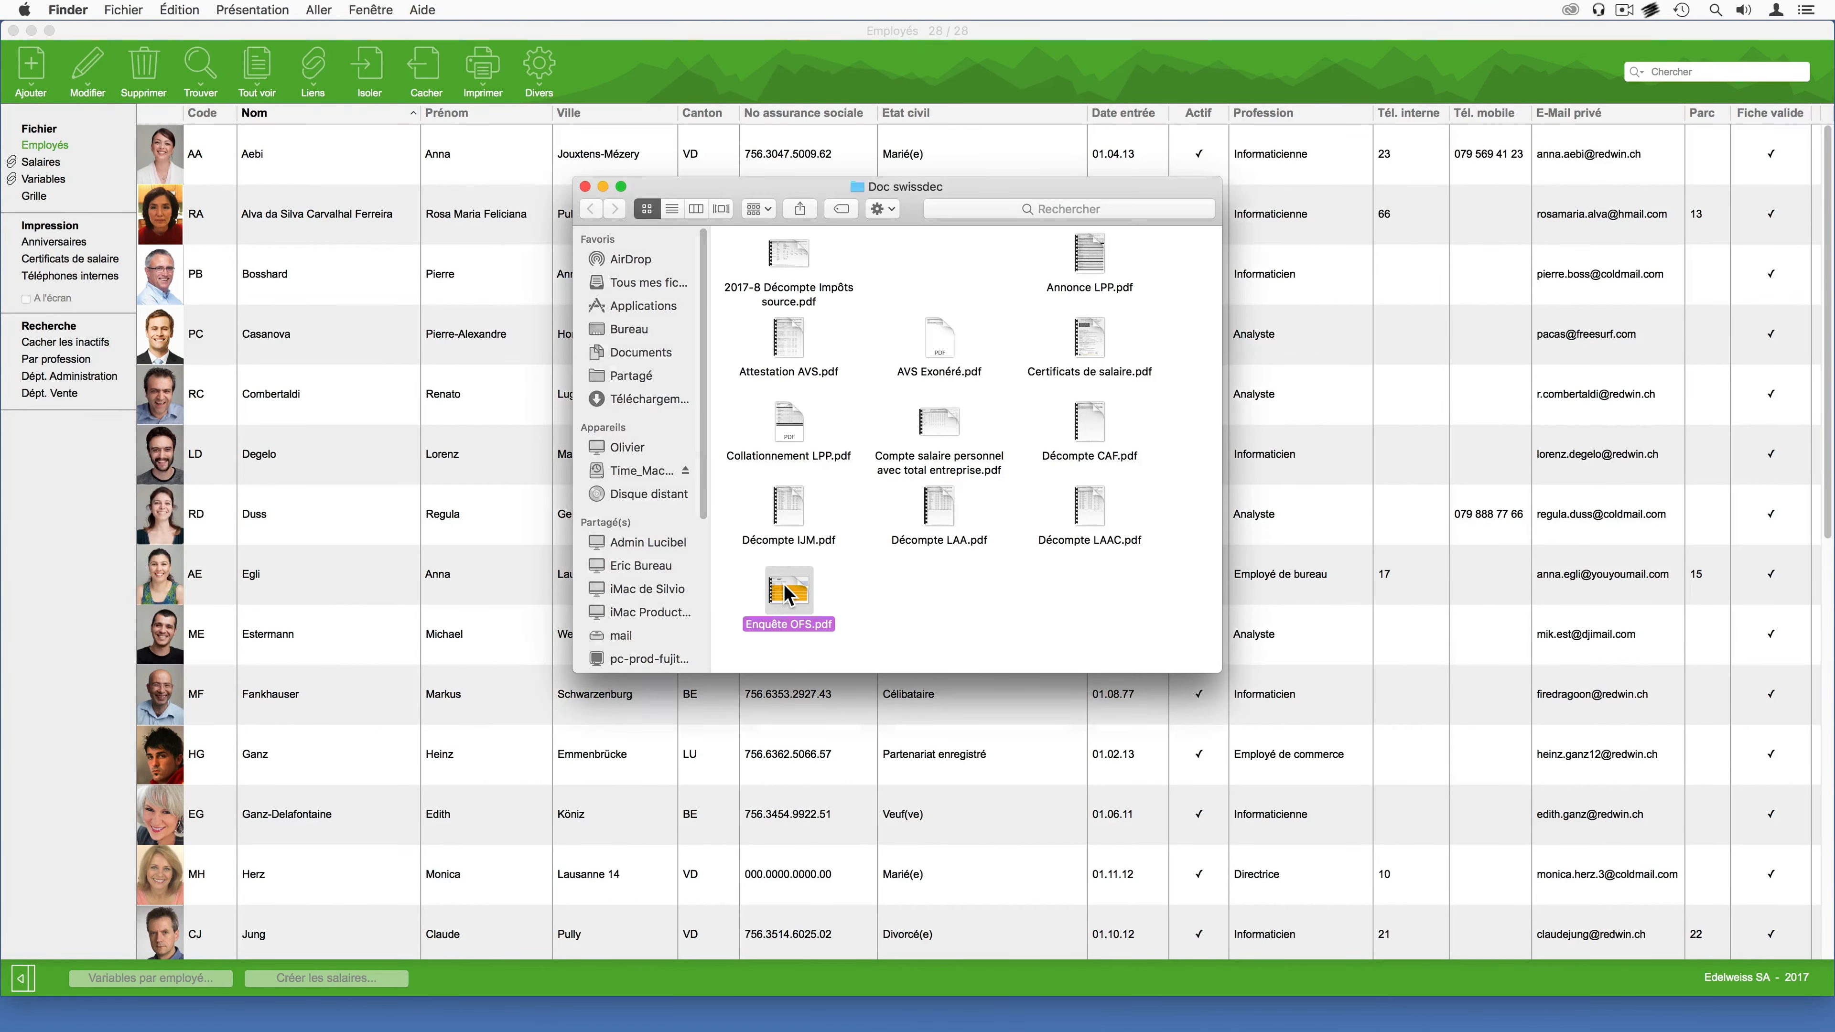
double_click(787, 592)
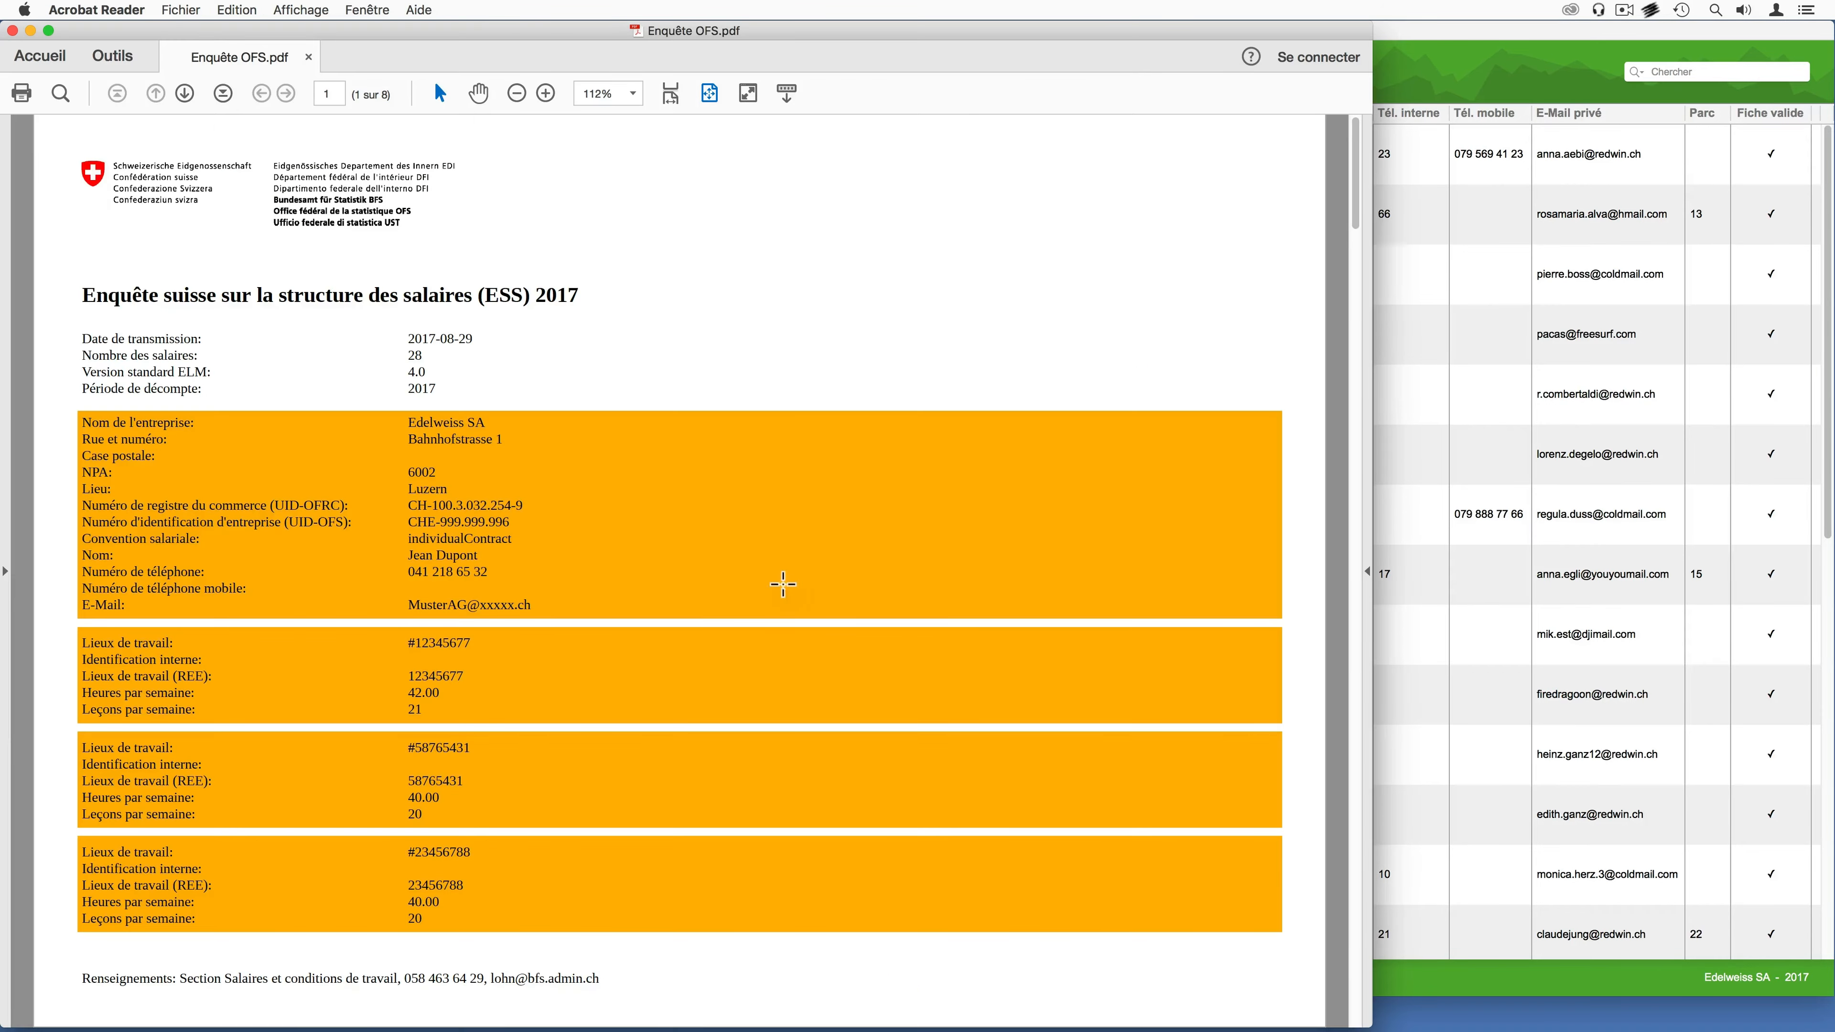